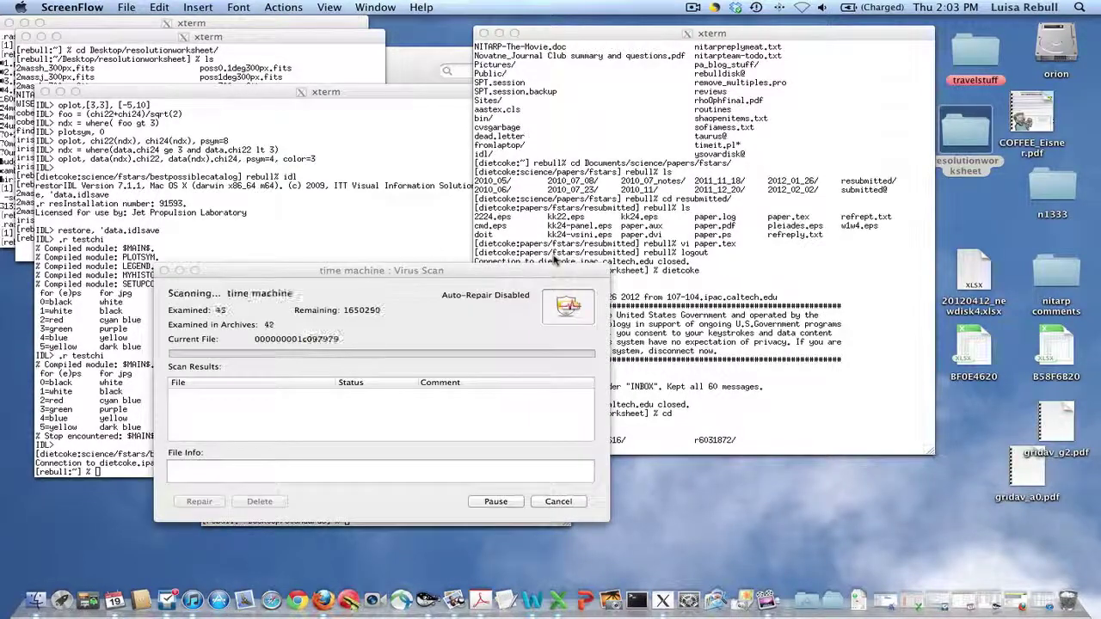
Dismiss the virus scan and launch ds9 from xterm on all r6031*/*/pbcd/*maic.fits mosaics
left_click(560, 502)
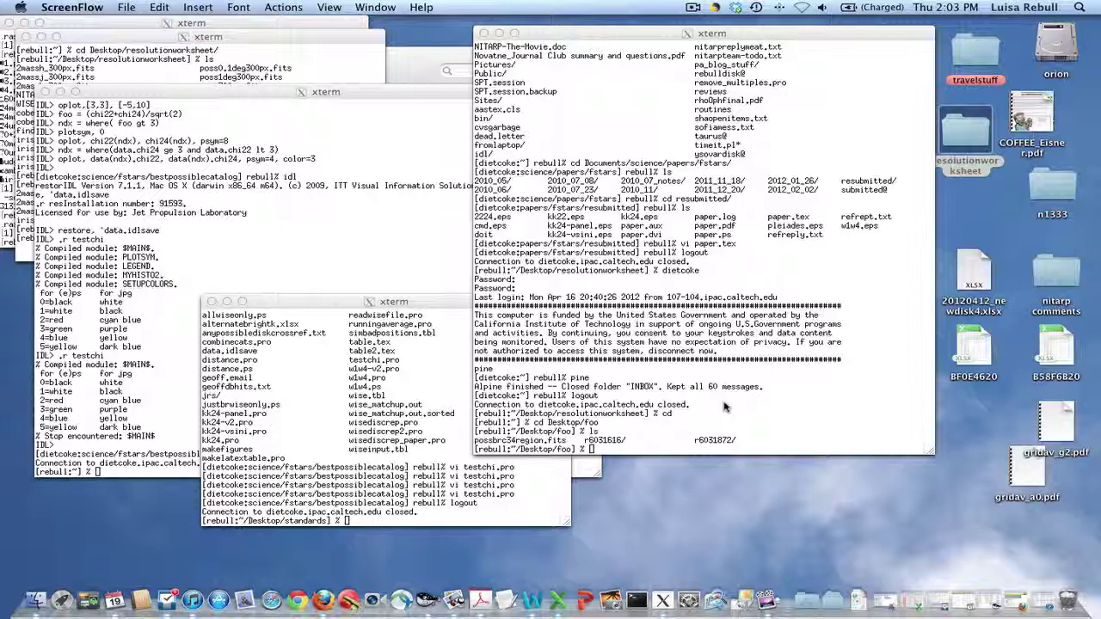
left_click(725, 406)
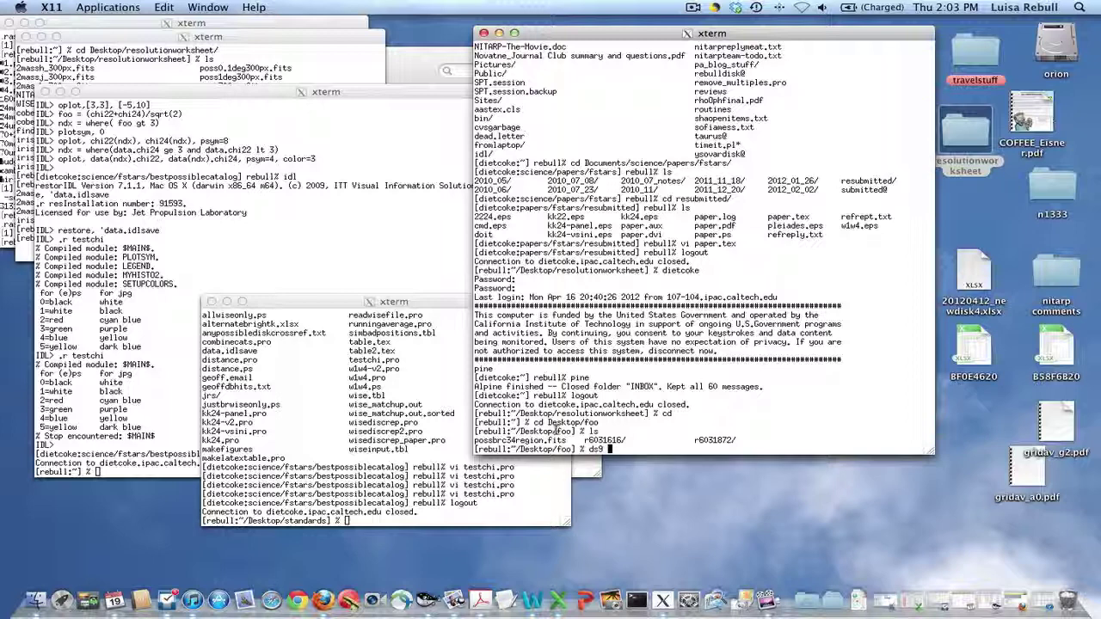
key("Tab")
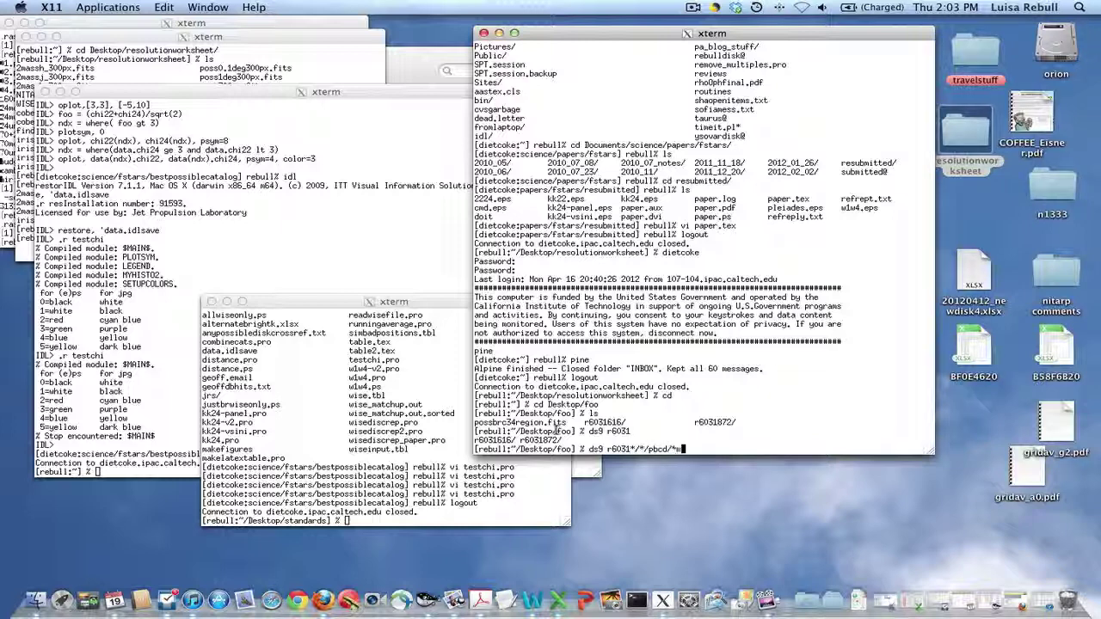
key("Return")
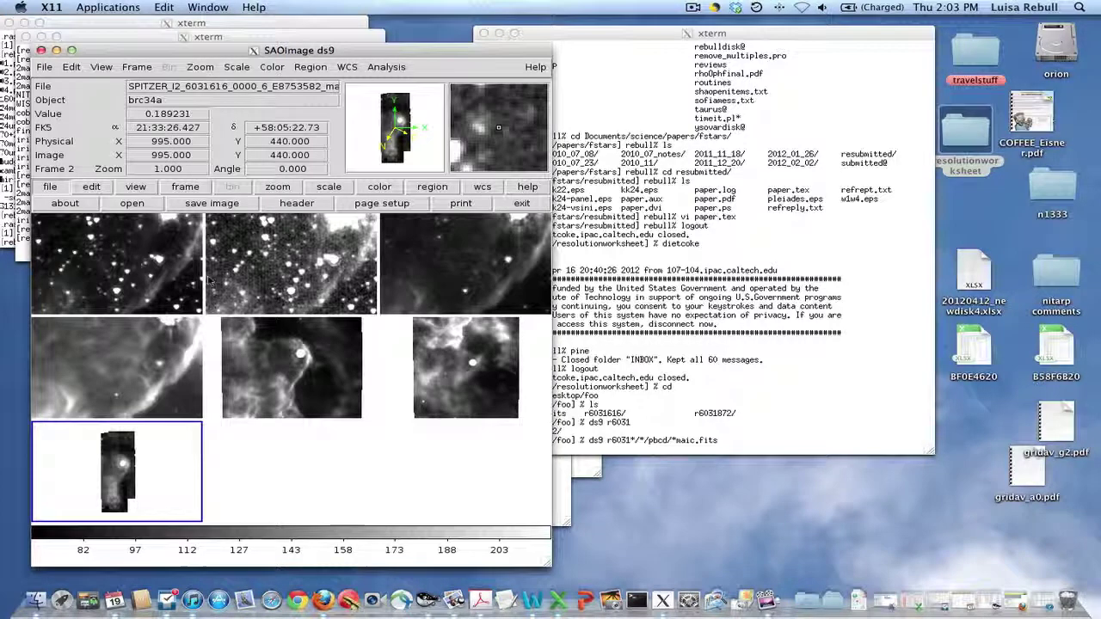
Make each of the seven tiled images current in turn, ending on the top-left tile
left_click(215, 299)
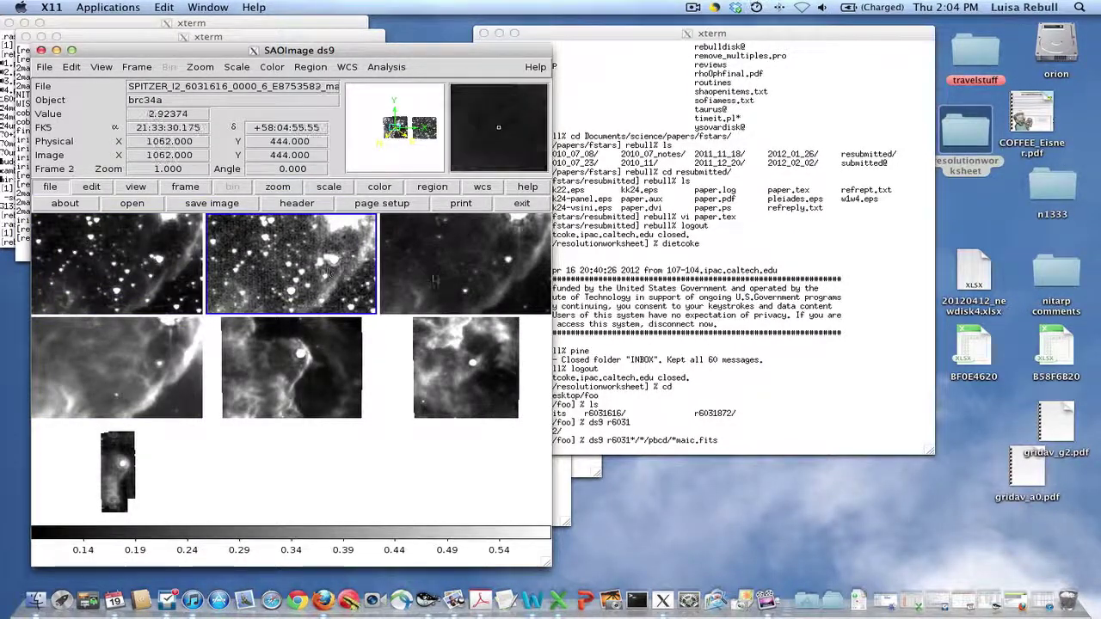
left_click(297, 361)
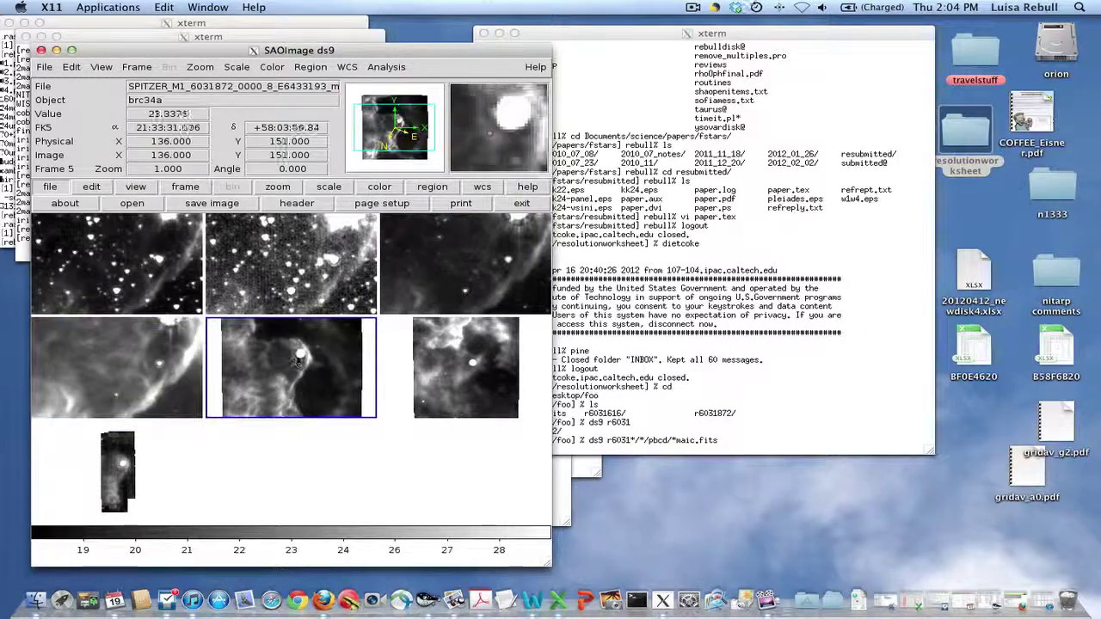
left_click(435, 378)
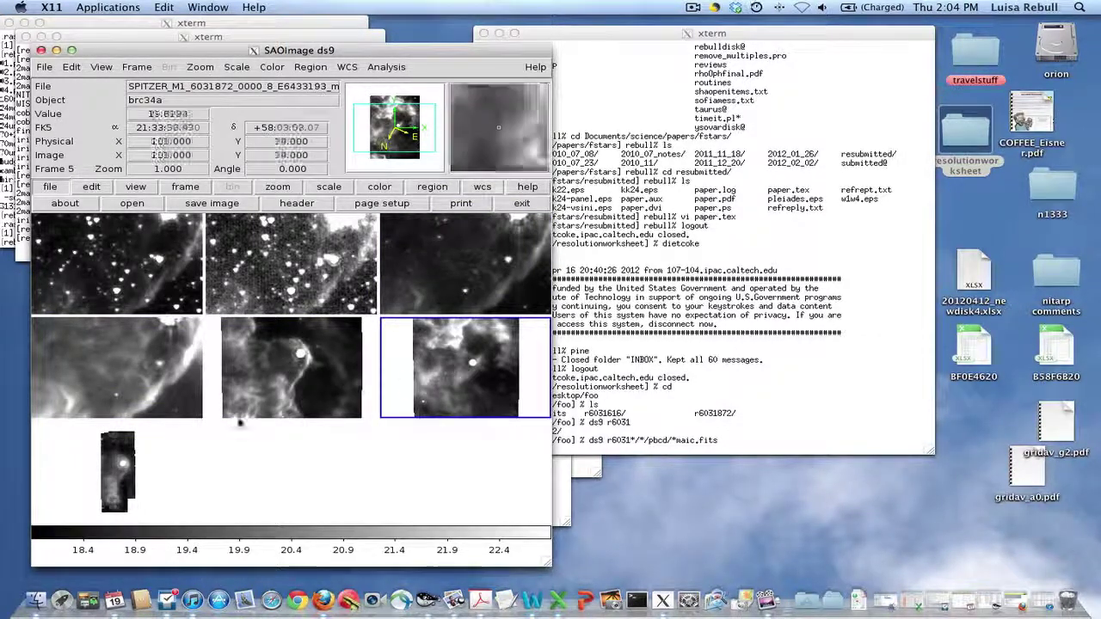
left_click(125, 448)
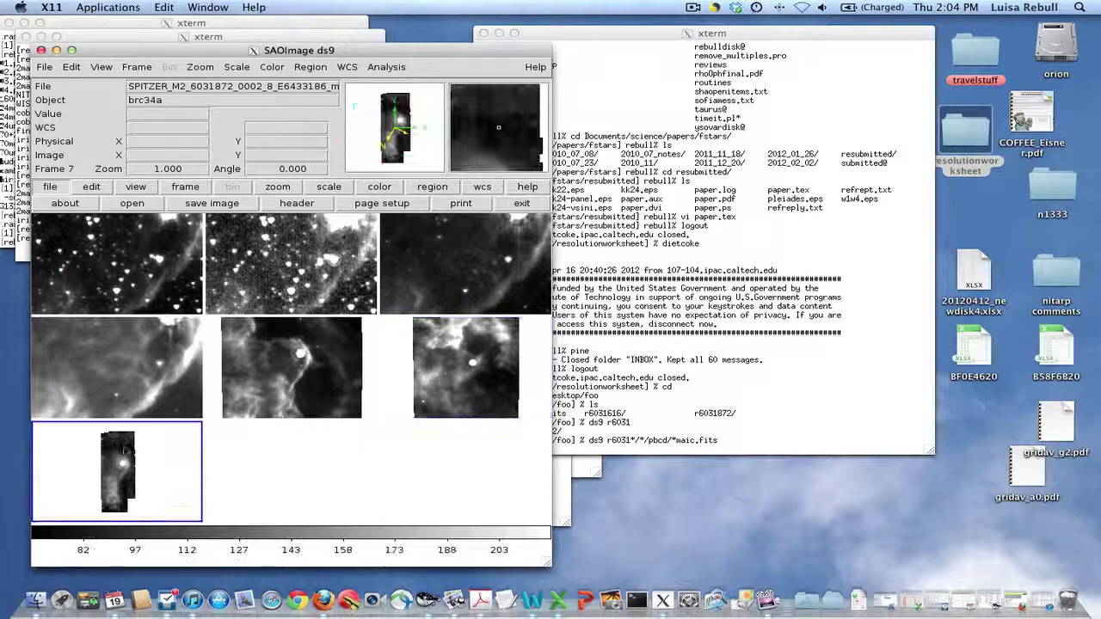
left_click(179, 289)
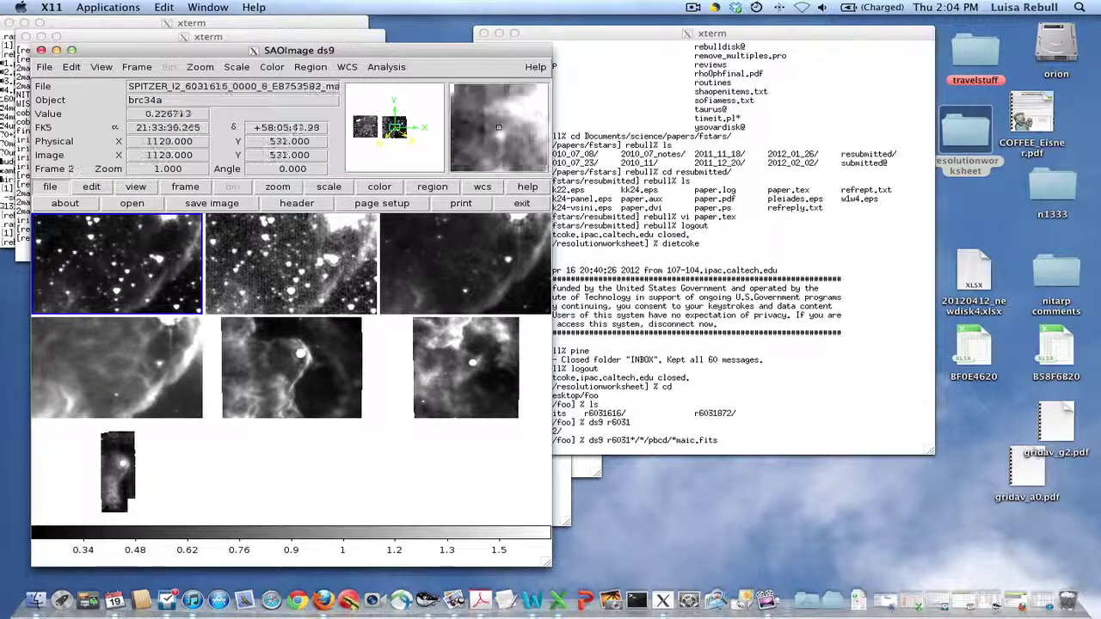
Show a single frame zoomed to 1/2
left_click(185, 187)
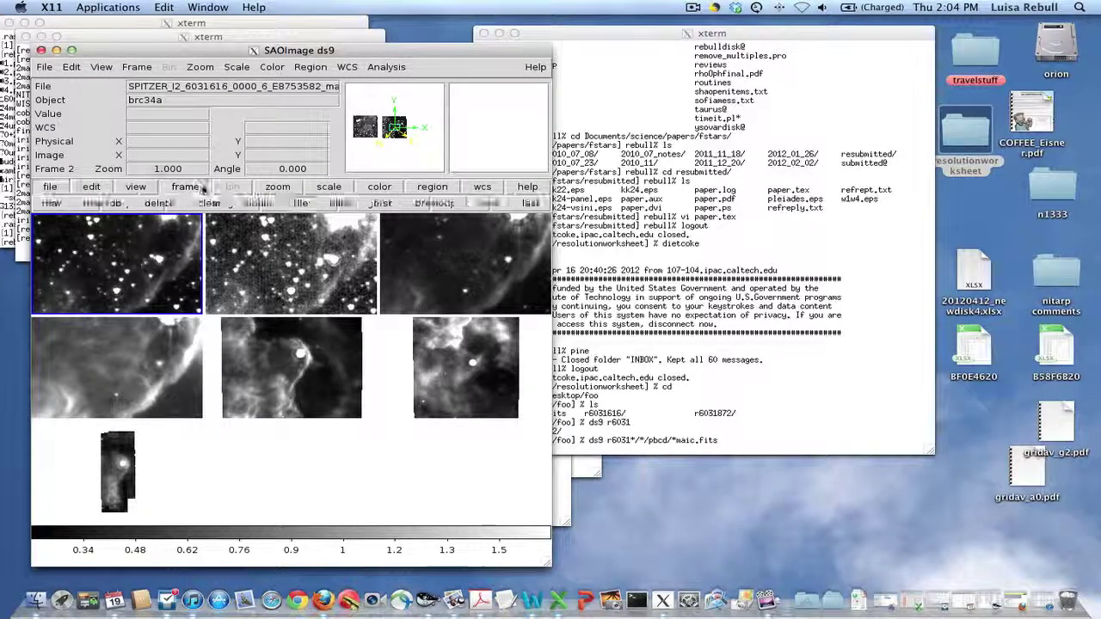
left_click(247, 204)
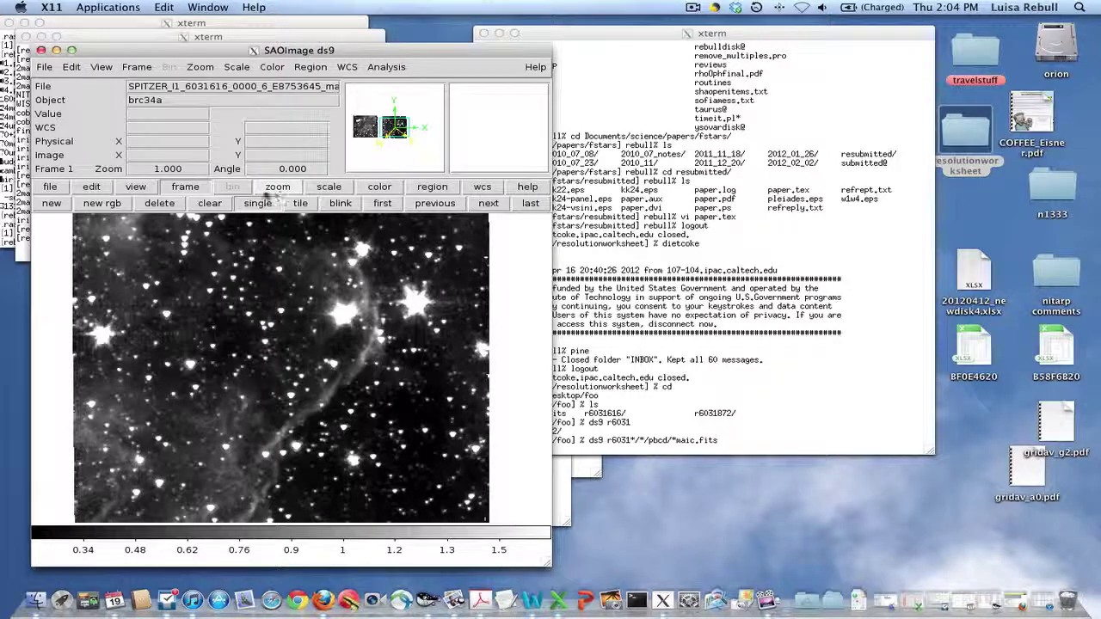
left_click(277, 187)
left_click(294, 203)
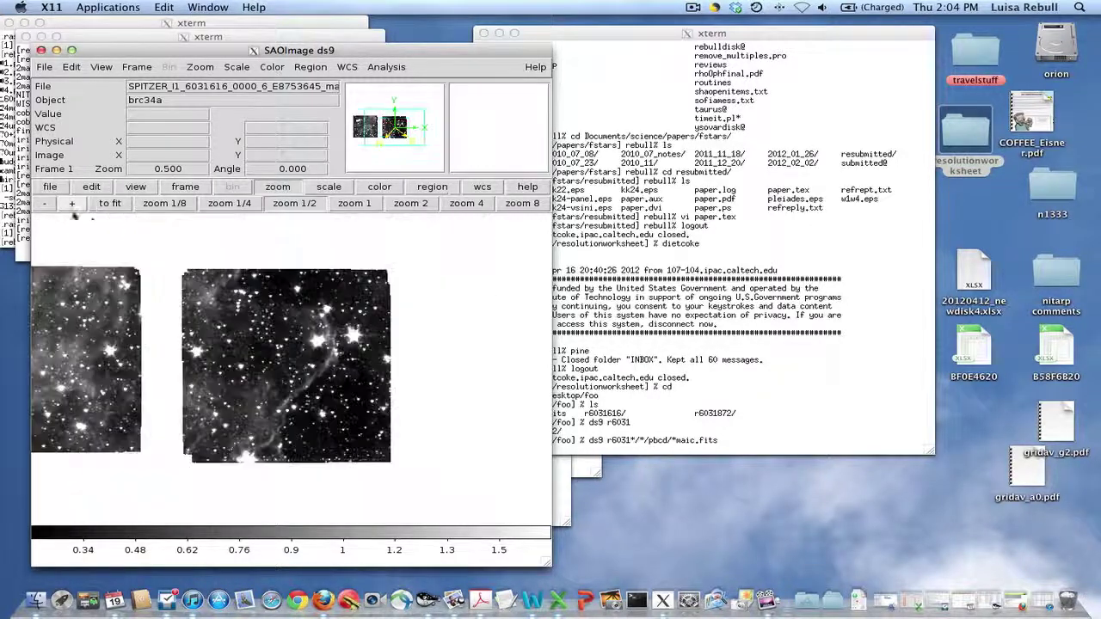
Add a polygon region on the image and move it to the top-left corner
left_click(301, 69)
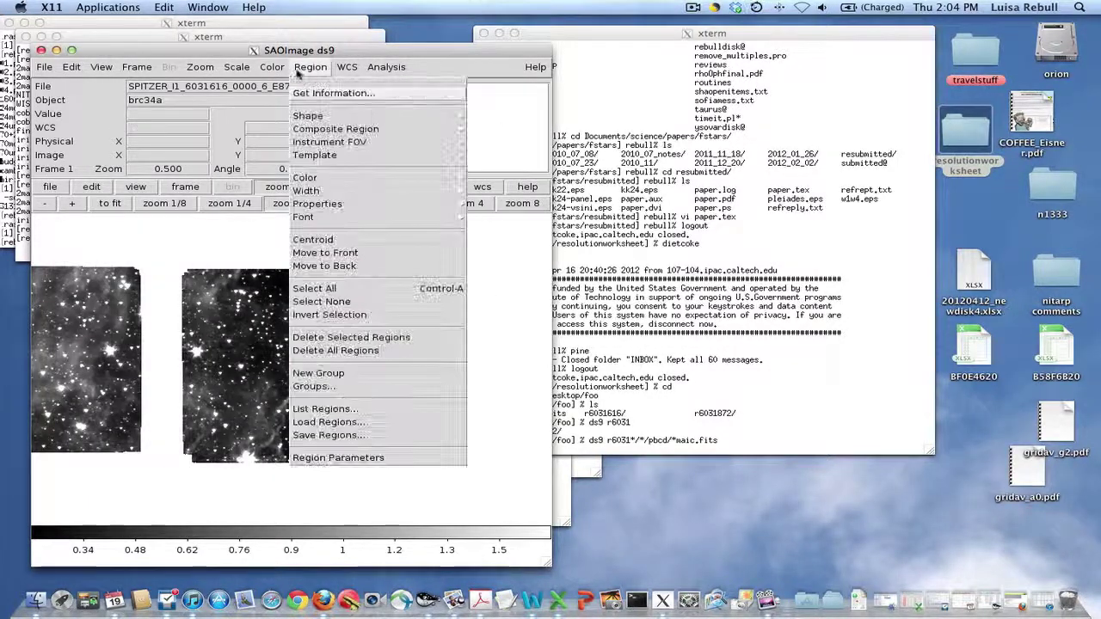
mouse_move(370, 115)
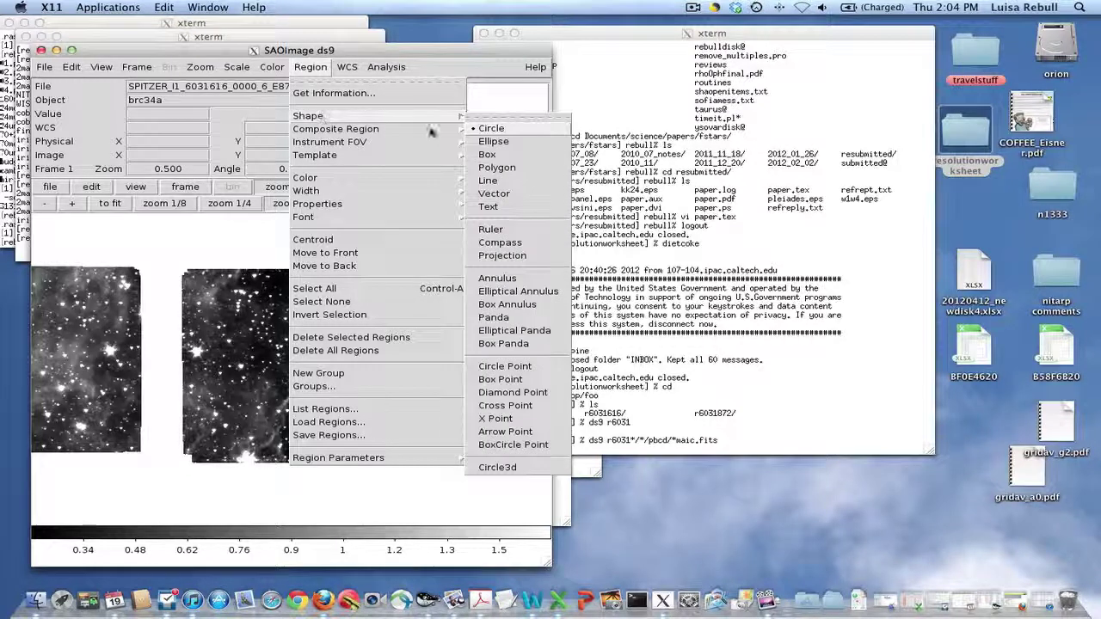
left_click(497, 167)
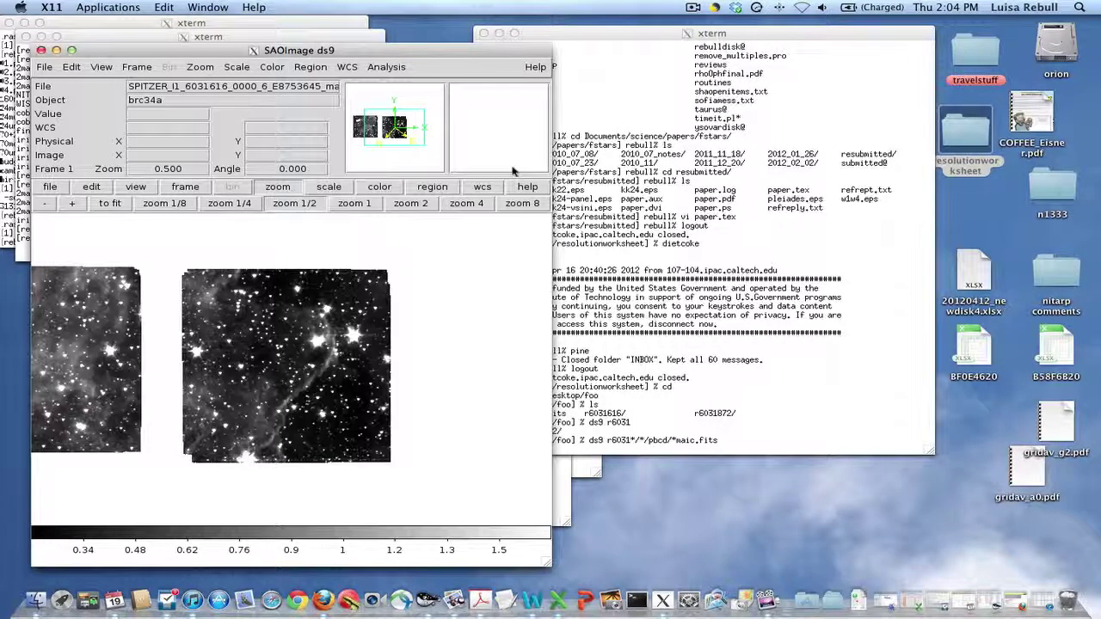
left_click(213, 295)
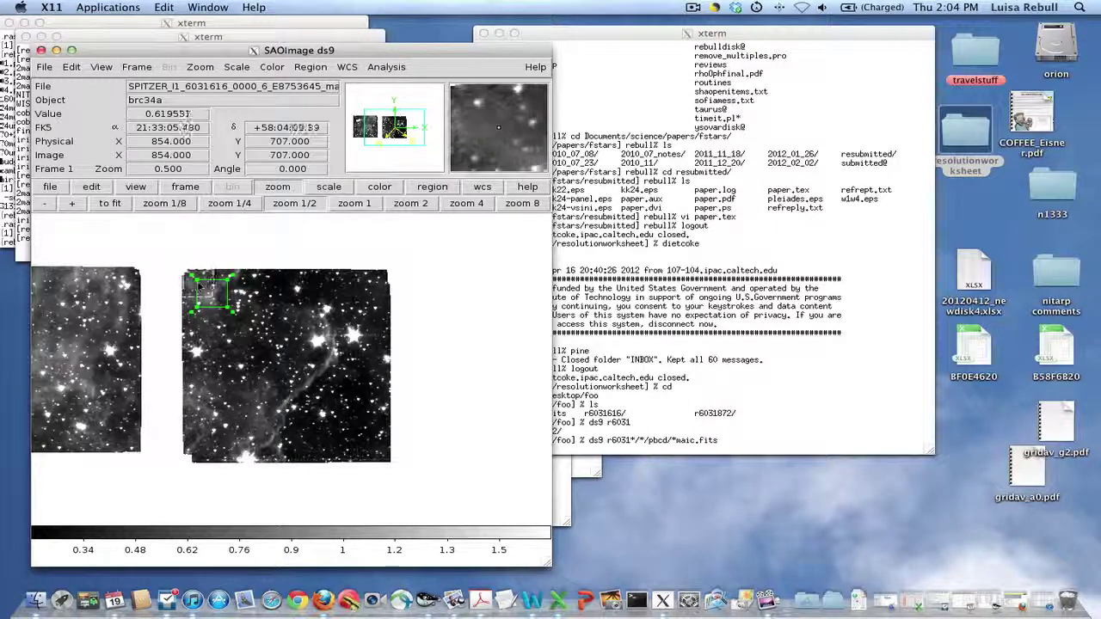
left_click_drag(201, 287, 198, 286)
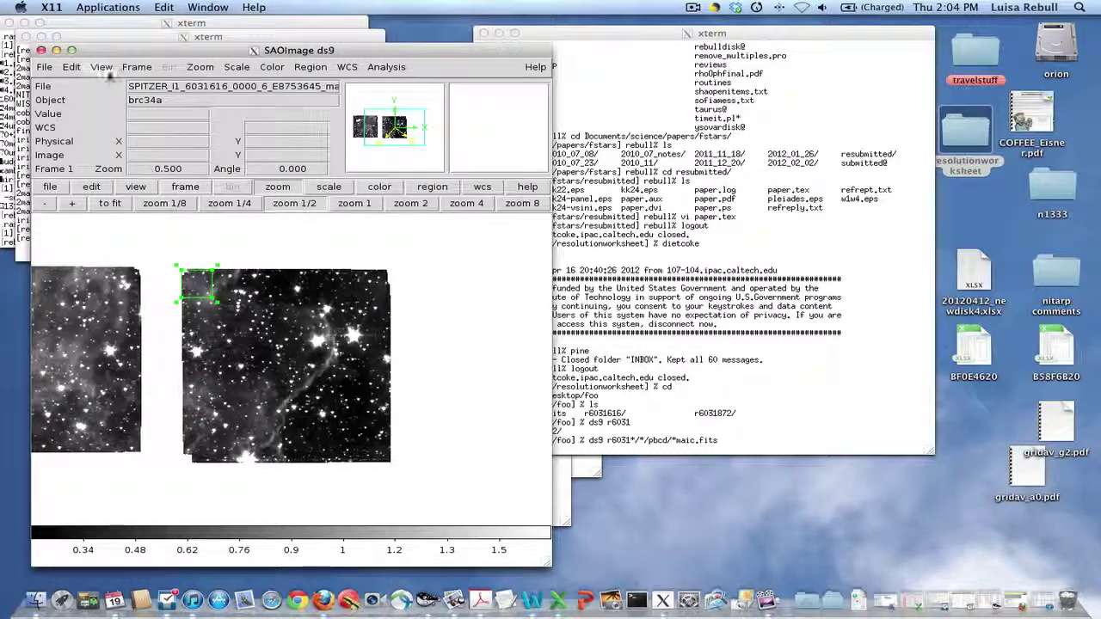
left_click(135, 67)
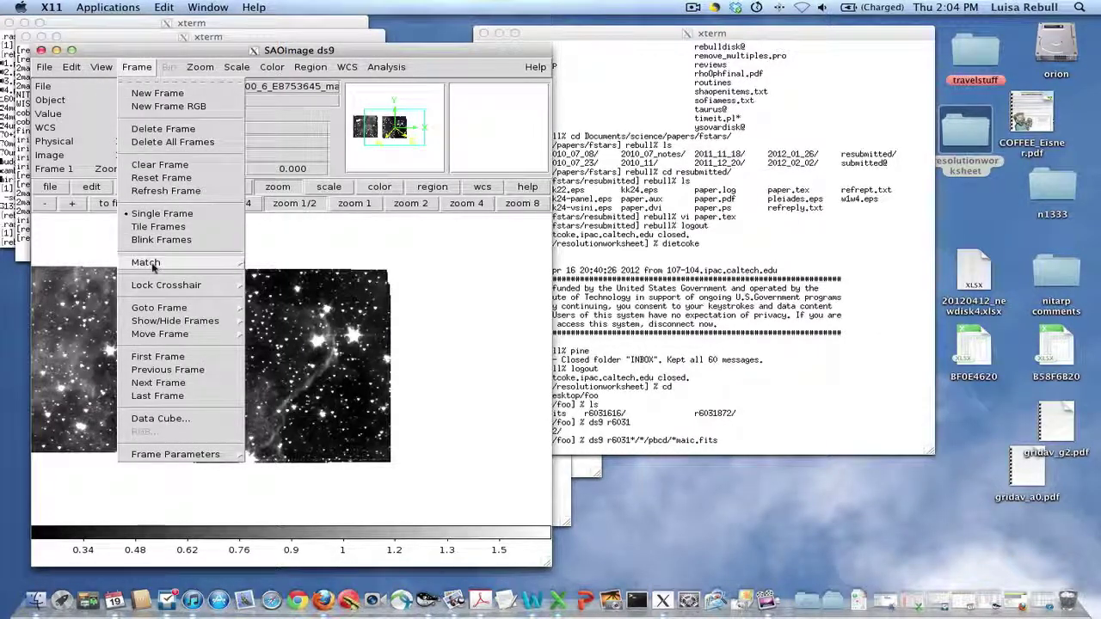
mouse_move(152, 267)
mouse_move(260, 275)
left_click(344, 277)
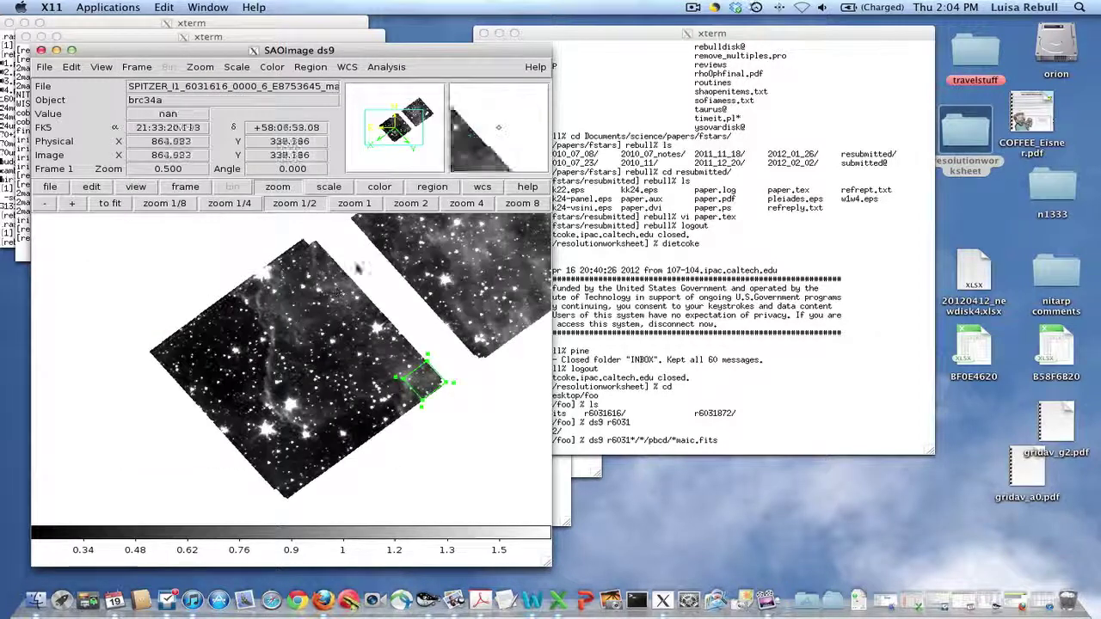
left_click(203, 190)
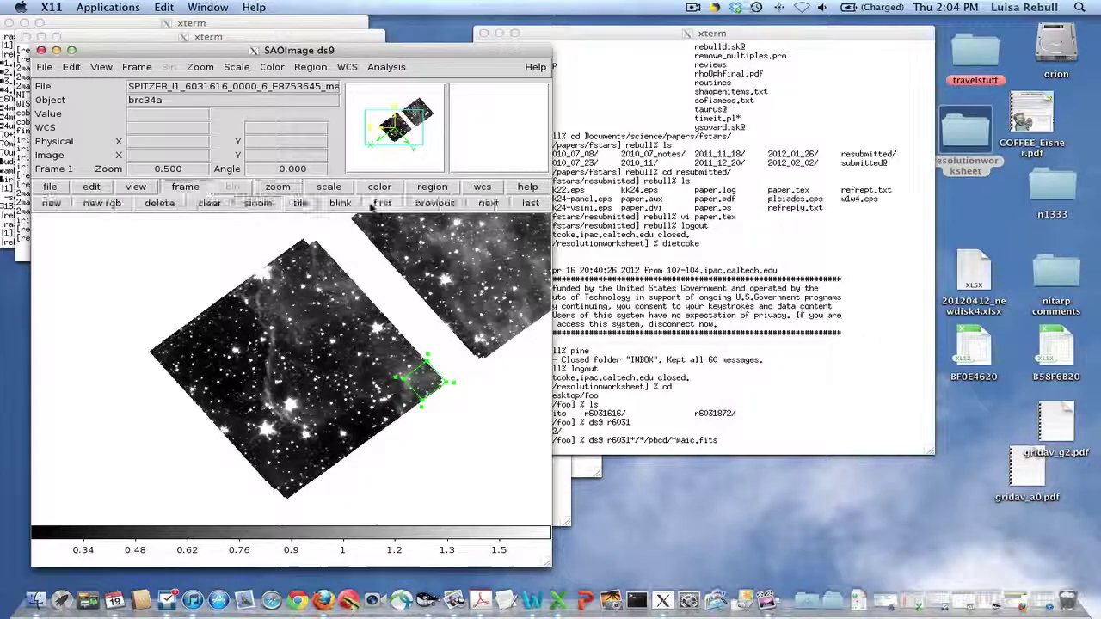
left_click(488, 204)
left_click(488, 204)
left_click(487, 204)
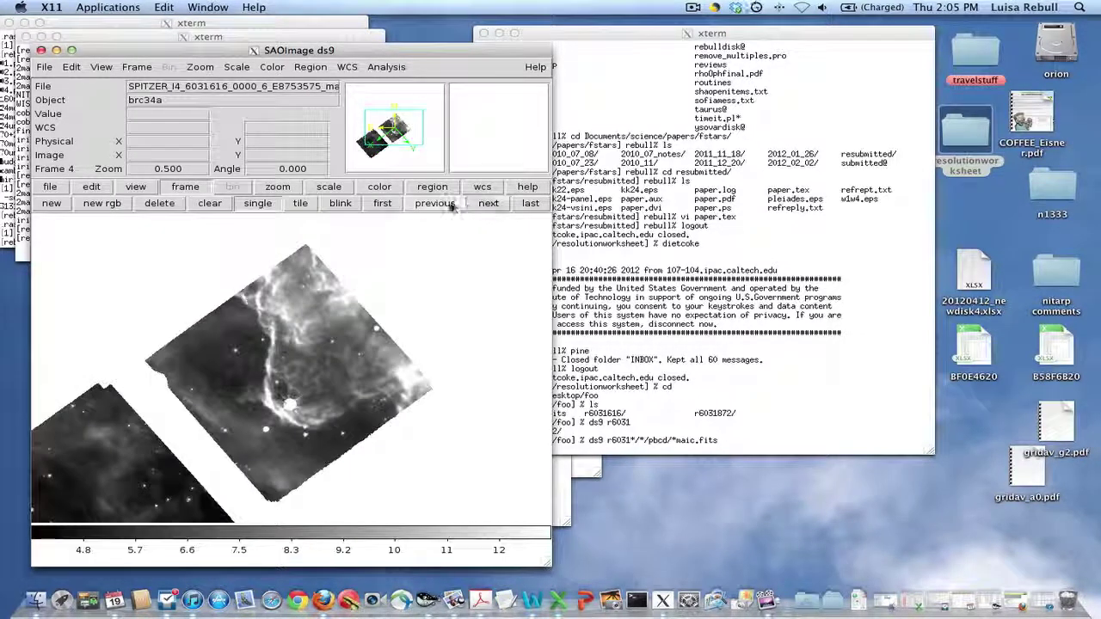
left_click(445, 204)
left_click(444, 204)
left_click(444, 205)
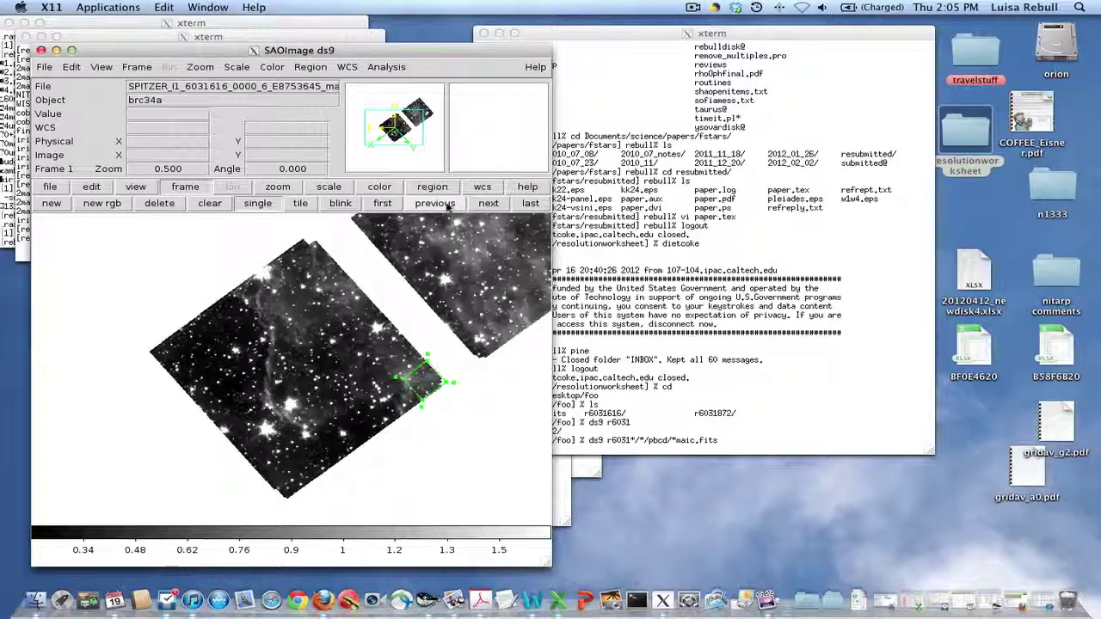
left_click(137, 67)
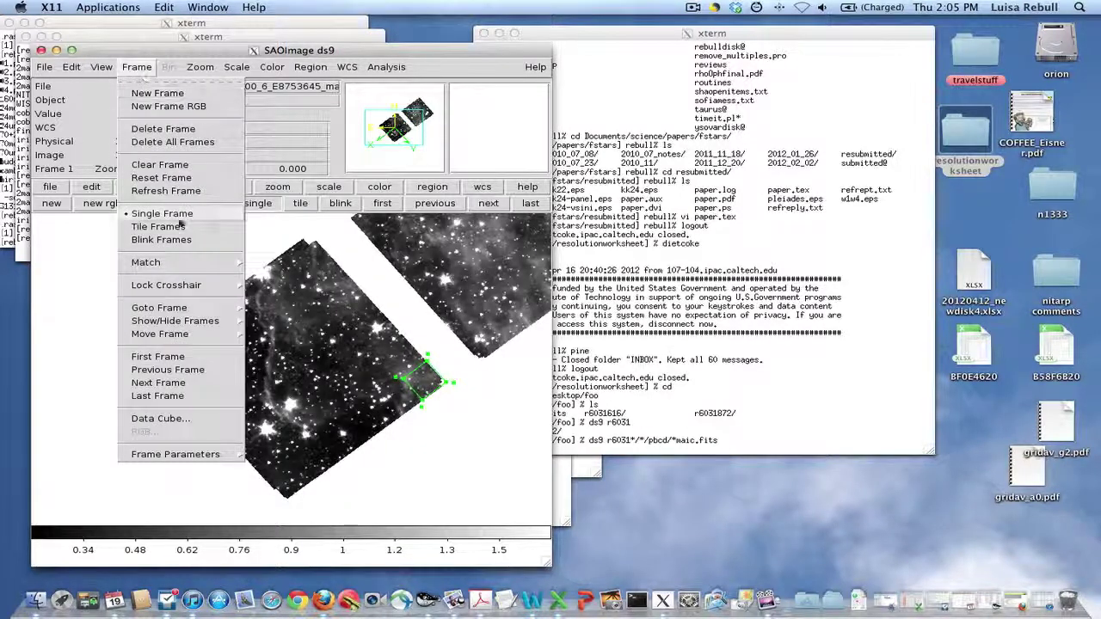
mouse_move(197, 262)
mouse_move(255, 275)
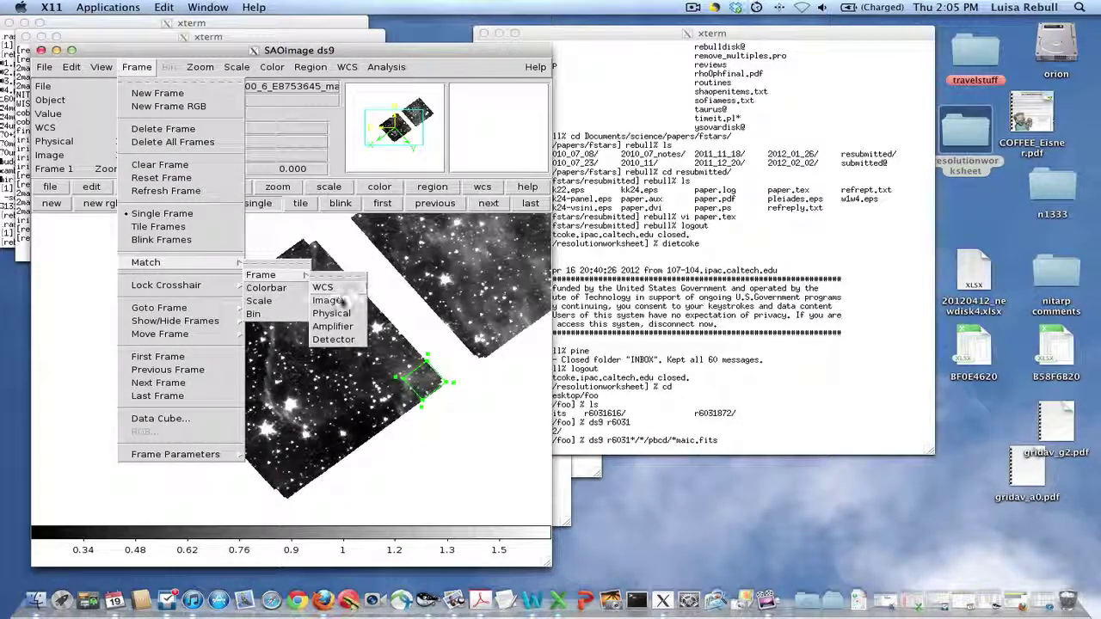
left_click(320, 285)
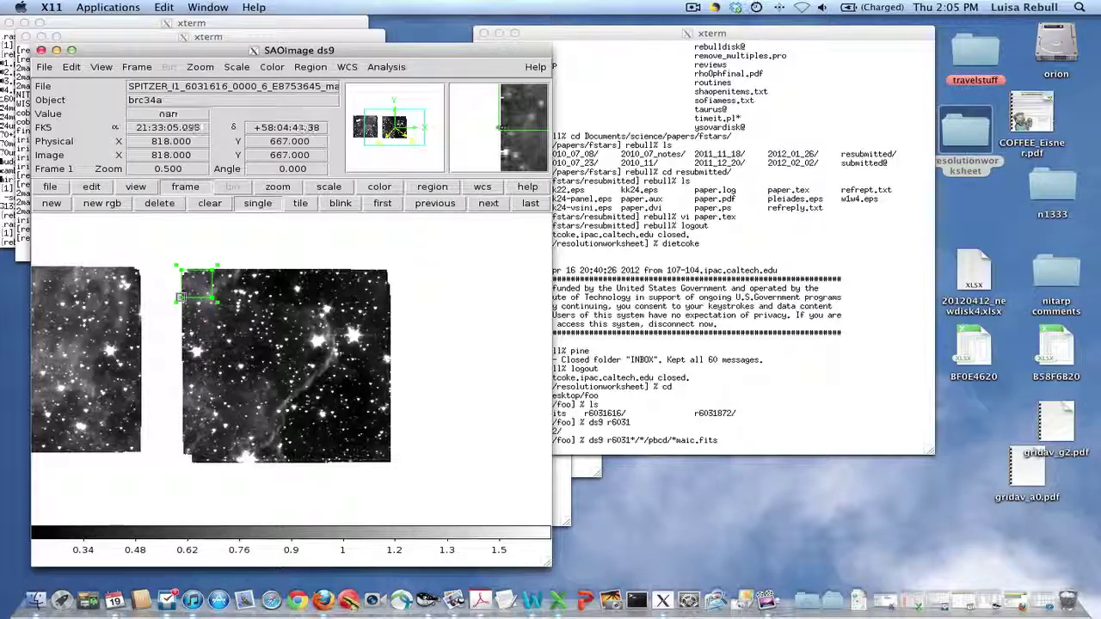
Drag the polygon vertices to the image's bottom-left, bottom-right and top-right corners
left_click_drag(181, 297, 183, 457)
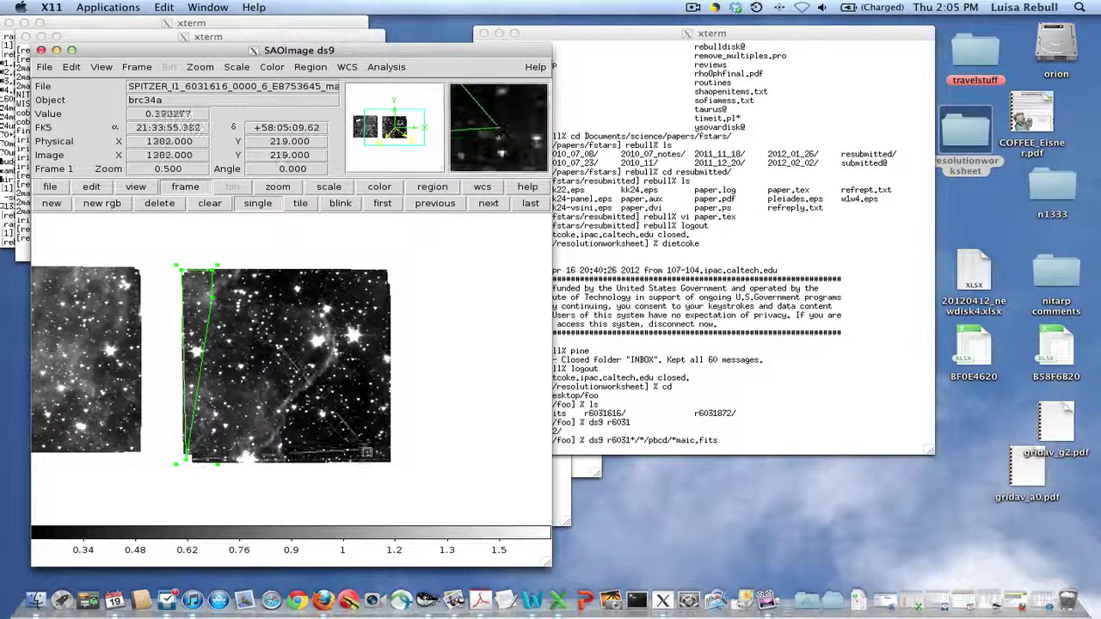
left_click_drag(184, 456, 393, 461)
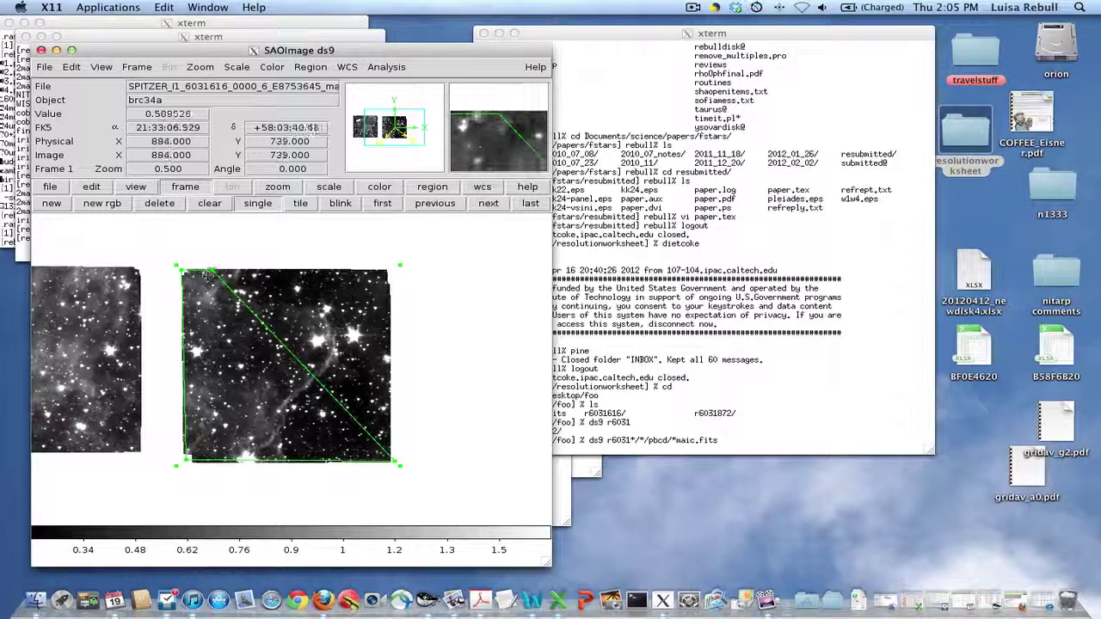
left_click_drag(392, 270, 393, 269)
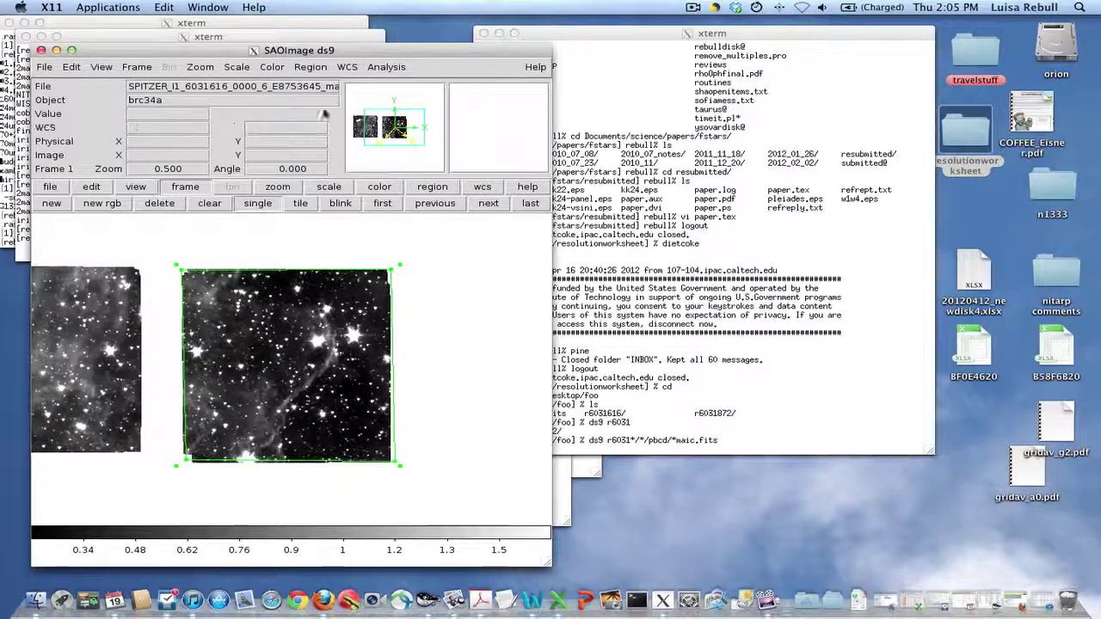
Save the region to brc34-4band.ds9.reg using WCS coordinates
left_click(310, 66)
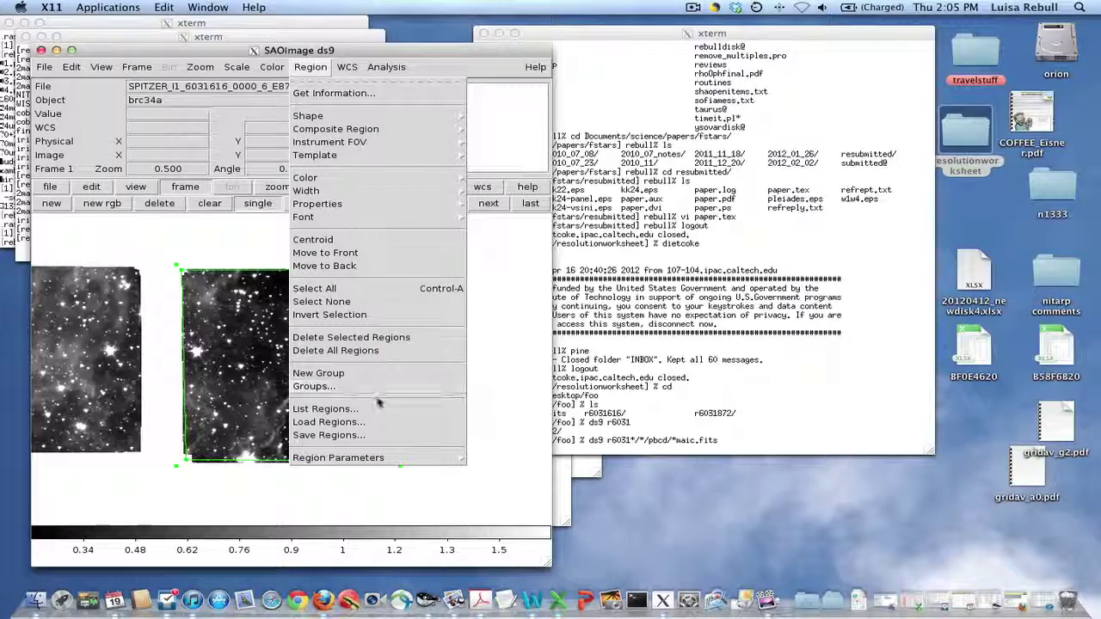
left_click(361, 437)
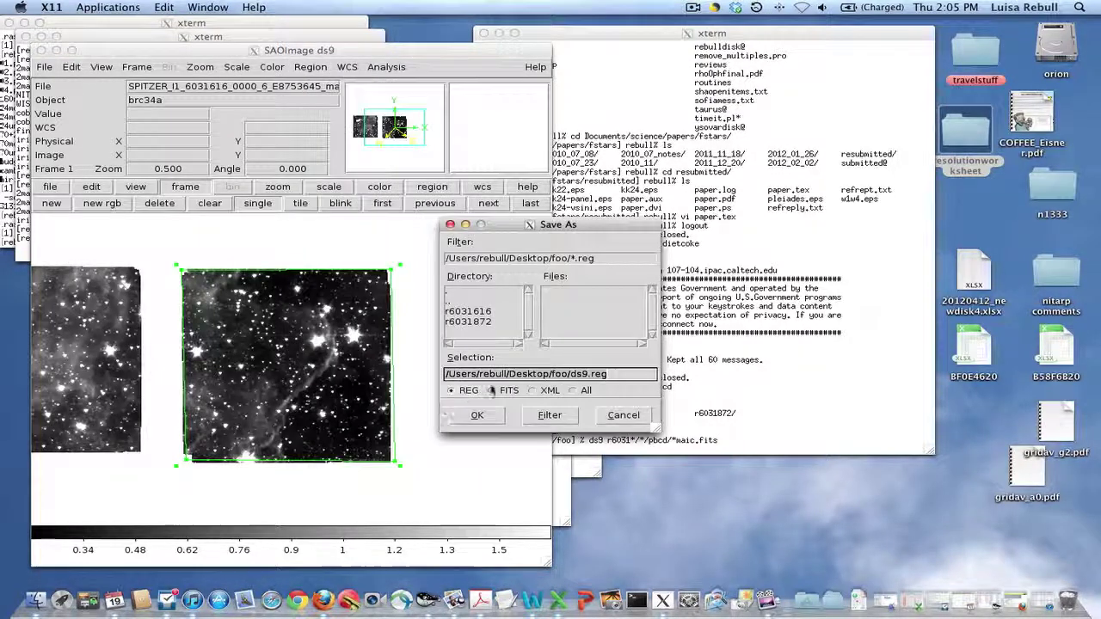
left_click(581, 259)
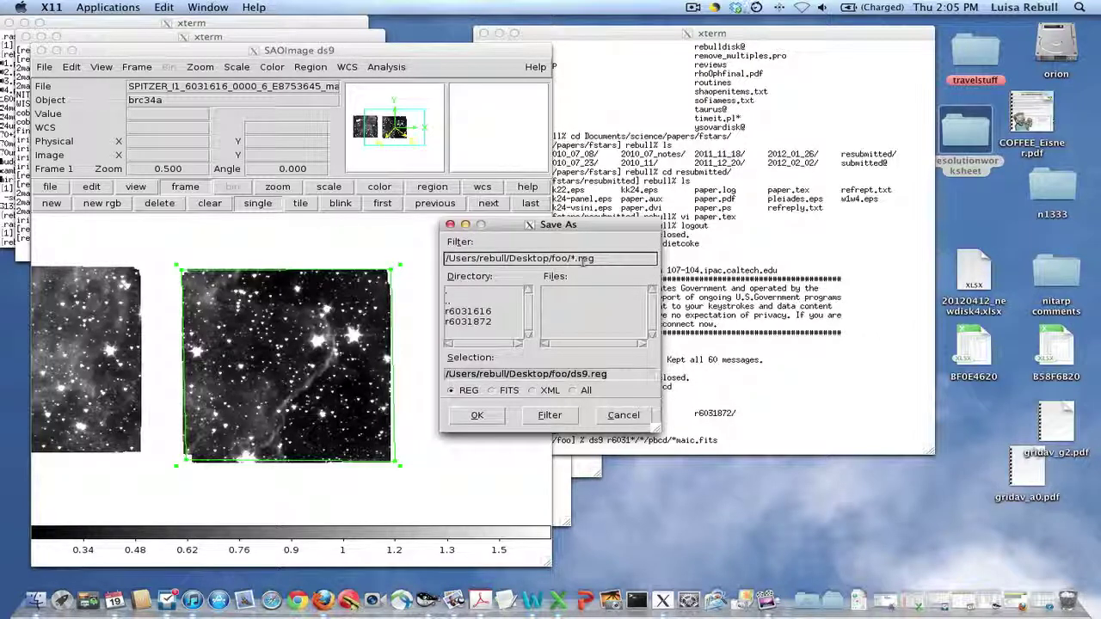
left_click(581, 373)
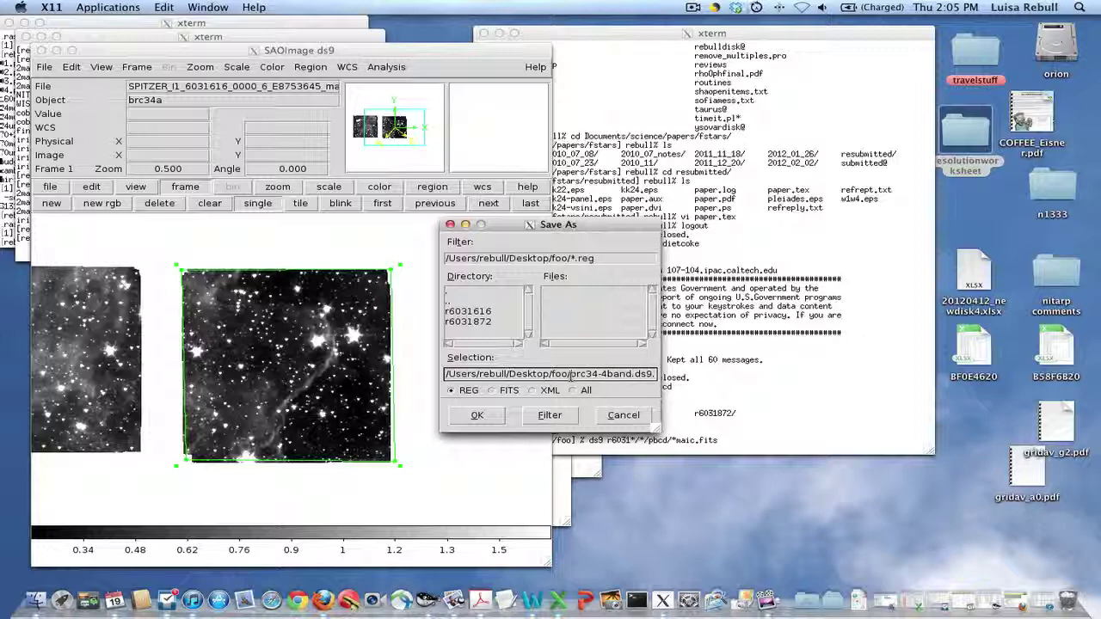
left_click(488, 417)
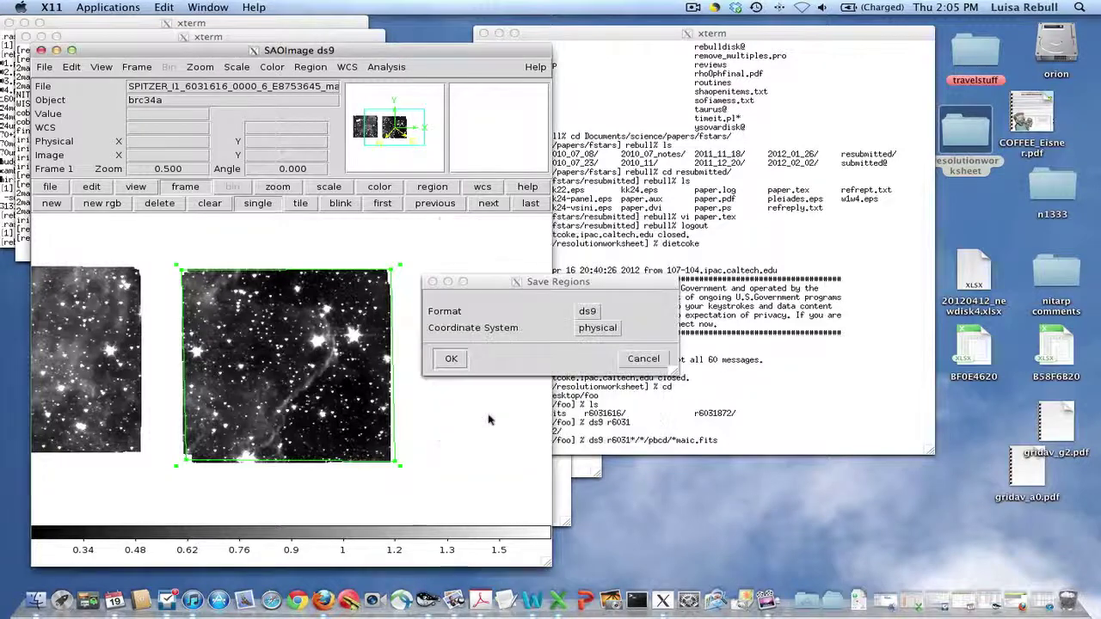
left_click(594, 332)
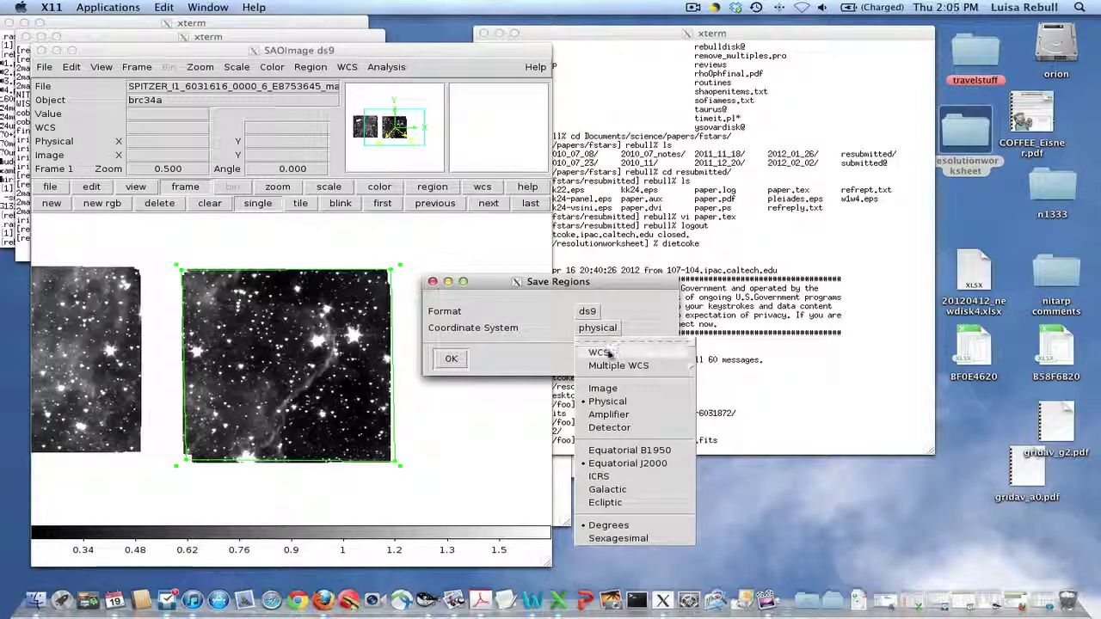
left_click(600, 353)
left_click(451, 358)
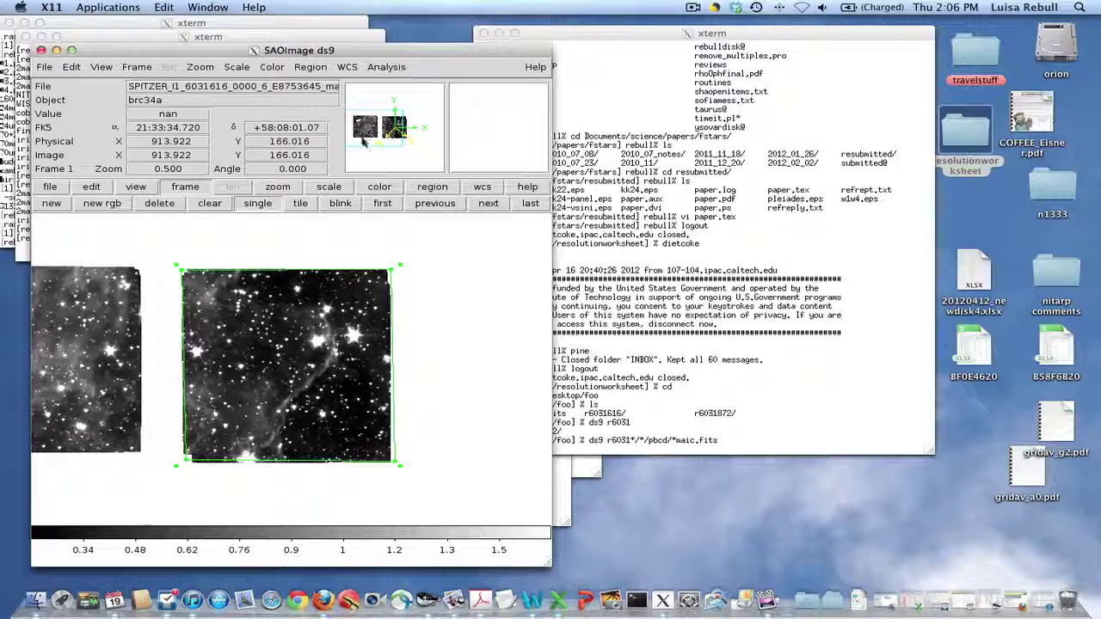
Make the left tile current and browse the Region menu's Color, Width and Font submenus unchanged
left_click(362, 142)
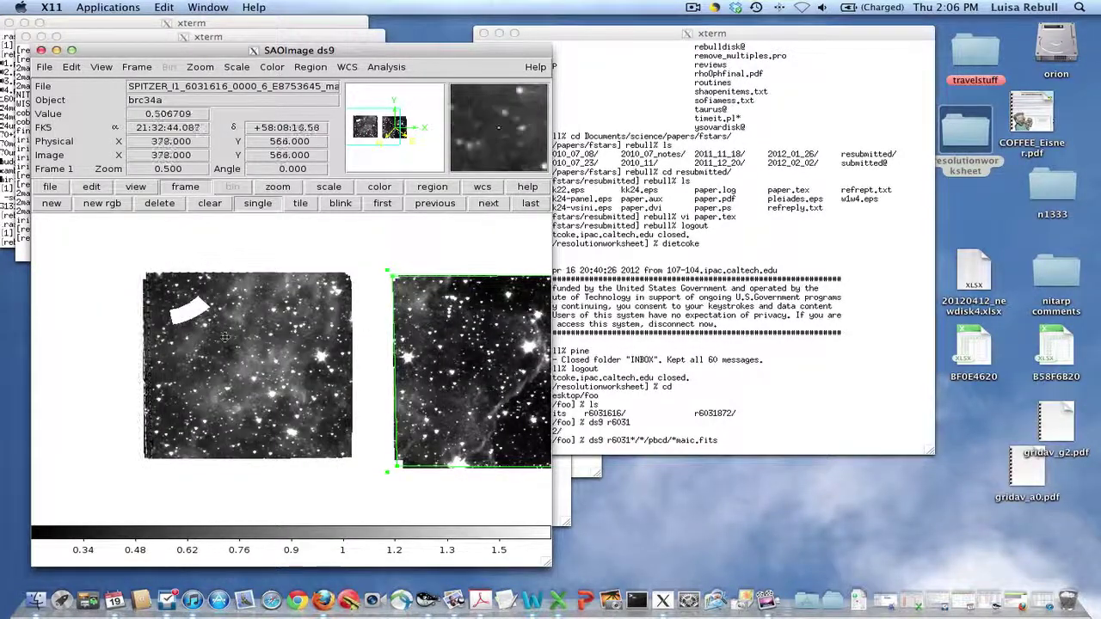
left_click(152, 382)
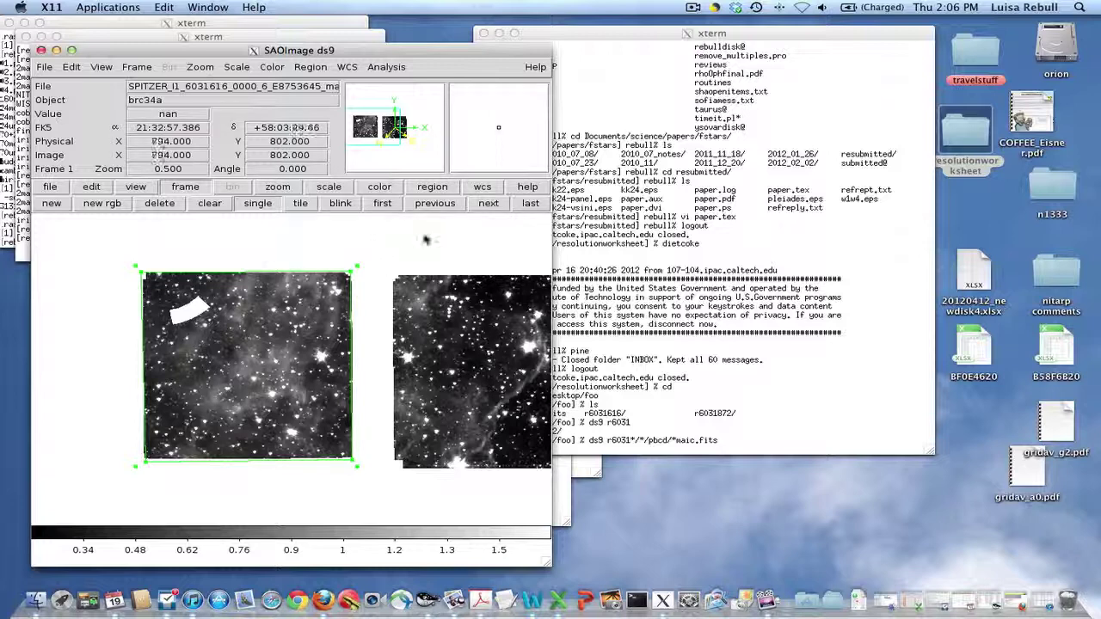
left_click(311, 67)
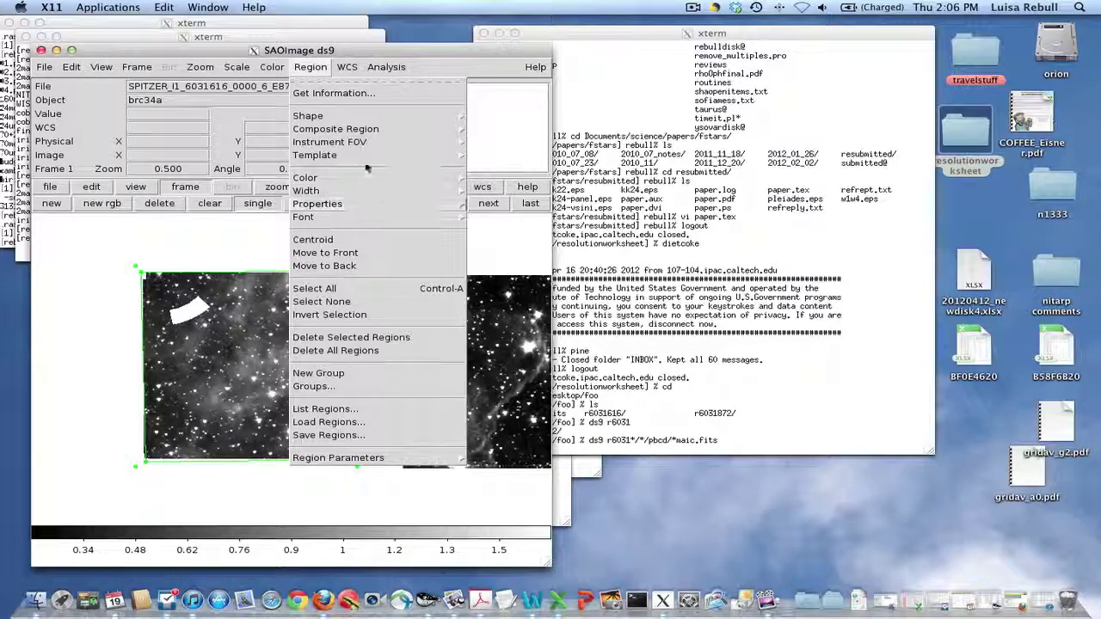
mouse_move(374, 185)
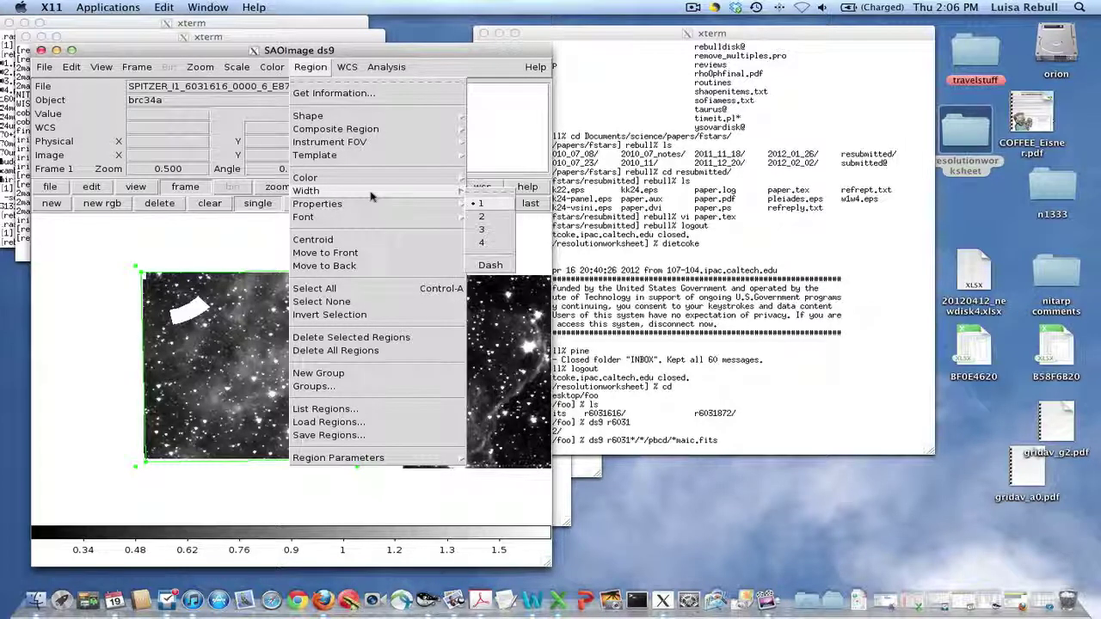
mouse_move(378, 206)
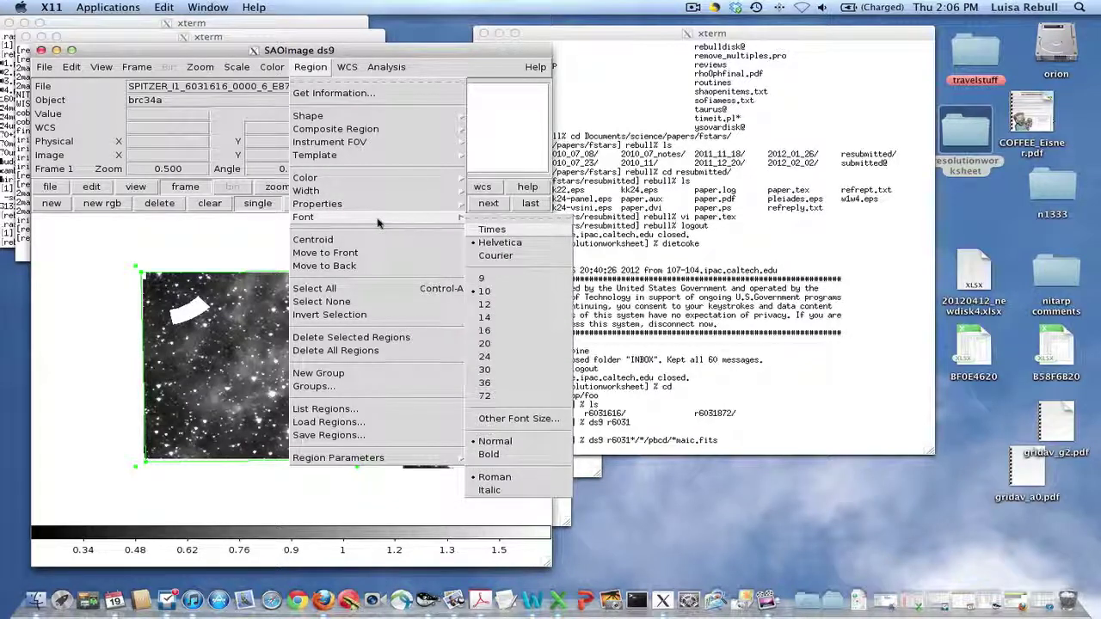
left_click(485, 140)
Save this frame's region as brc34-2band.ds9.reg, keeping fk5 coordinates
left_click(345, 68)
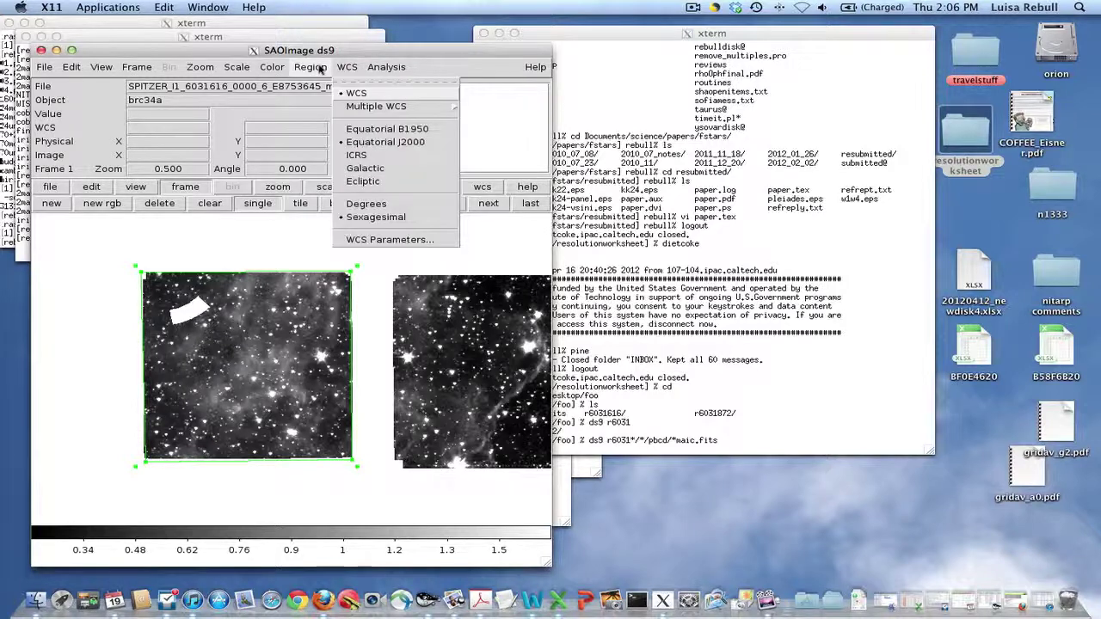
left_click(400, 577)
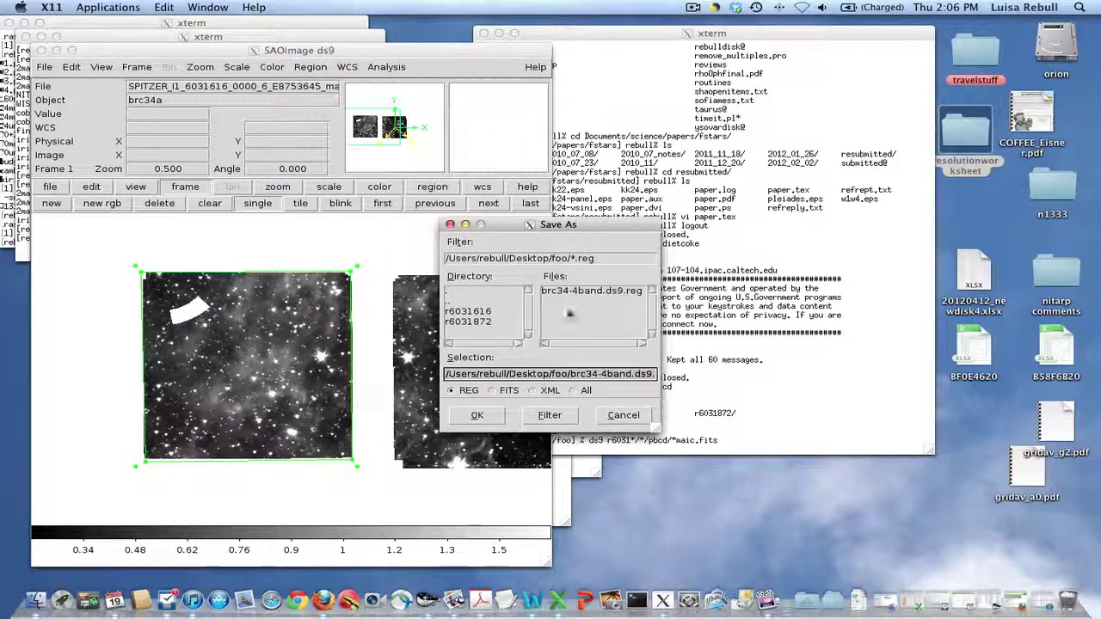
left_click(586, 292)
left_click(592, 375)
key("BackSpace")
type("2")
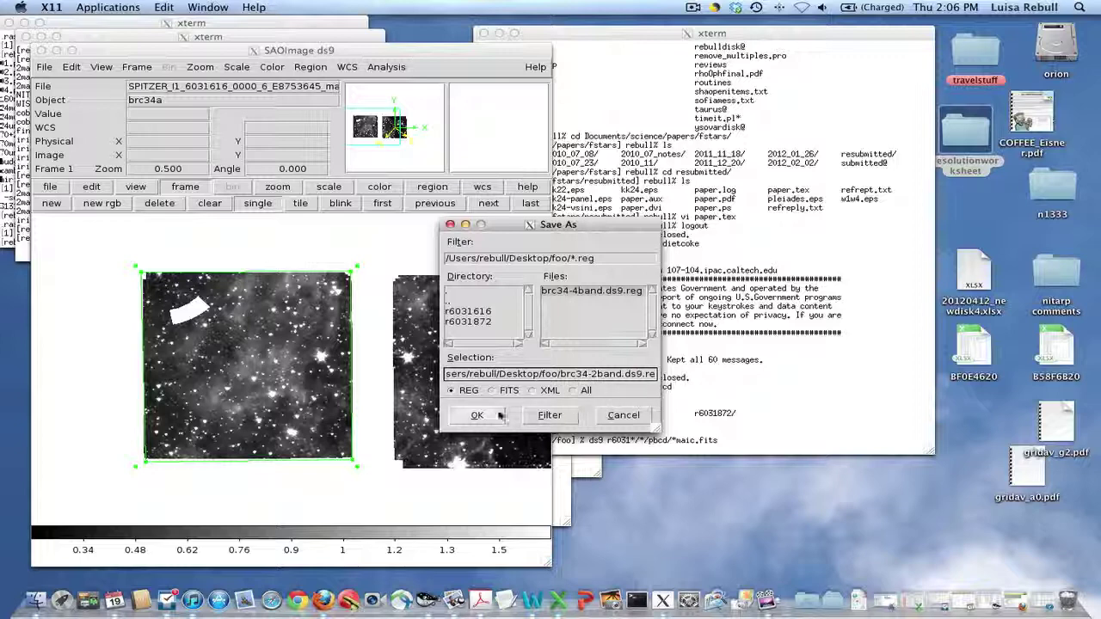
left_click(477, 415)
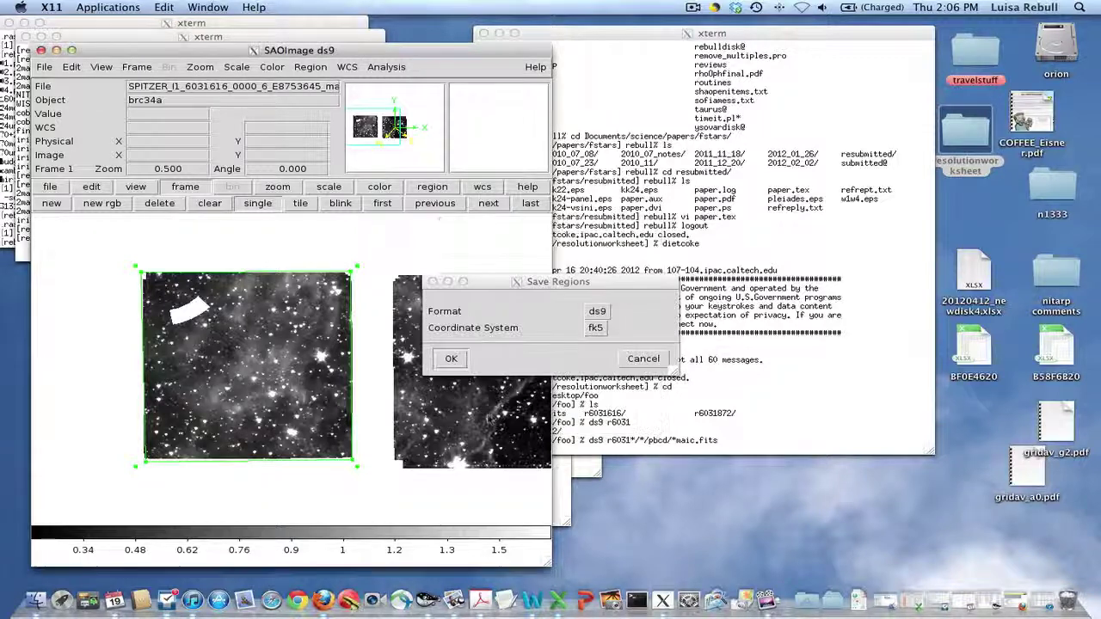
left_click(600, 328)
left_click(608, 354)
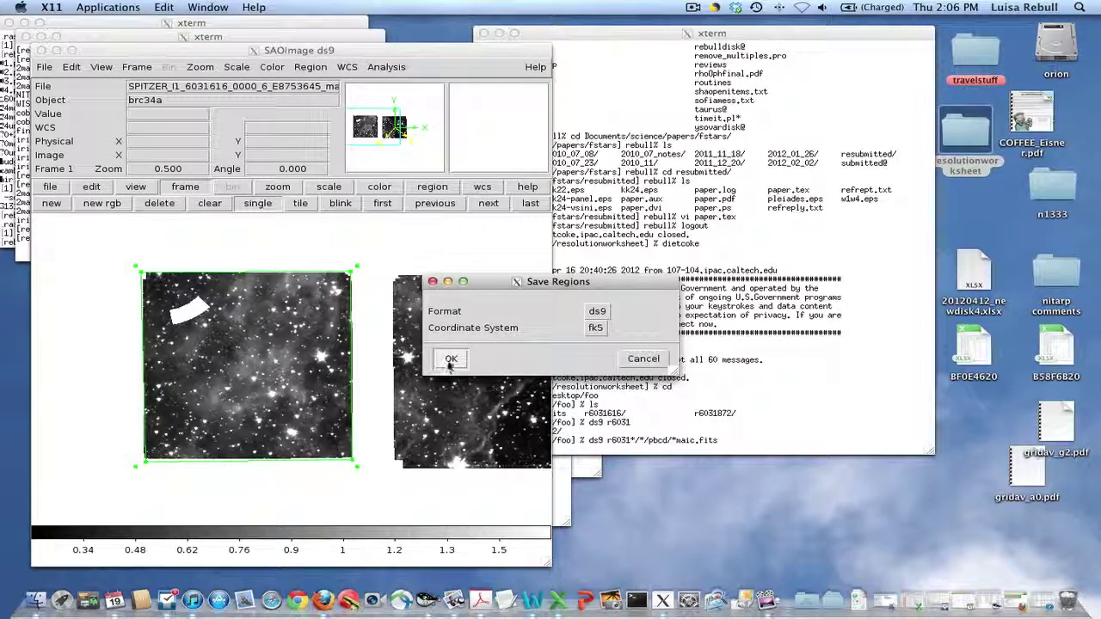
left_click(450, 362)
Suspend ds9, resume it with bg, and list the folder with ls
left_click_drag(217, 52, 283, 32)
left_click(704, 204)
key("ctrl+z")
type("bg")
key("Return")
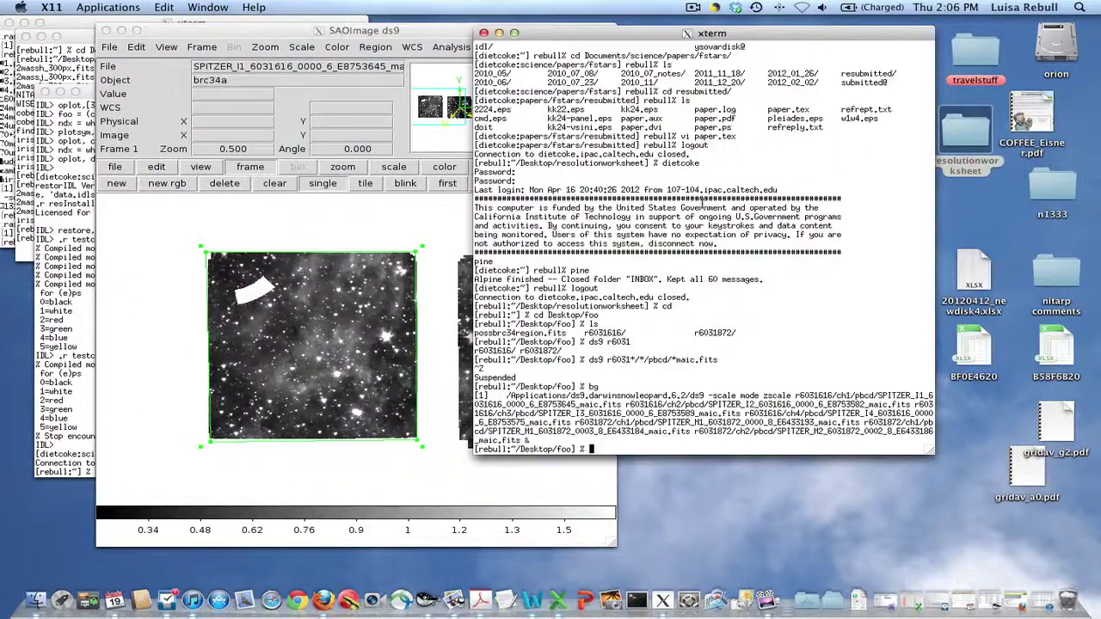
type("ls")
key("Return")
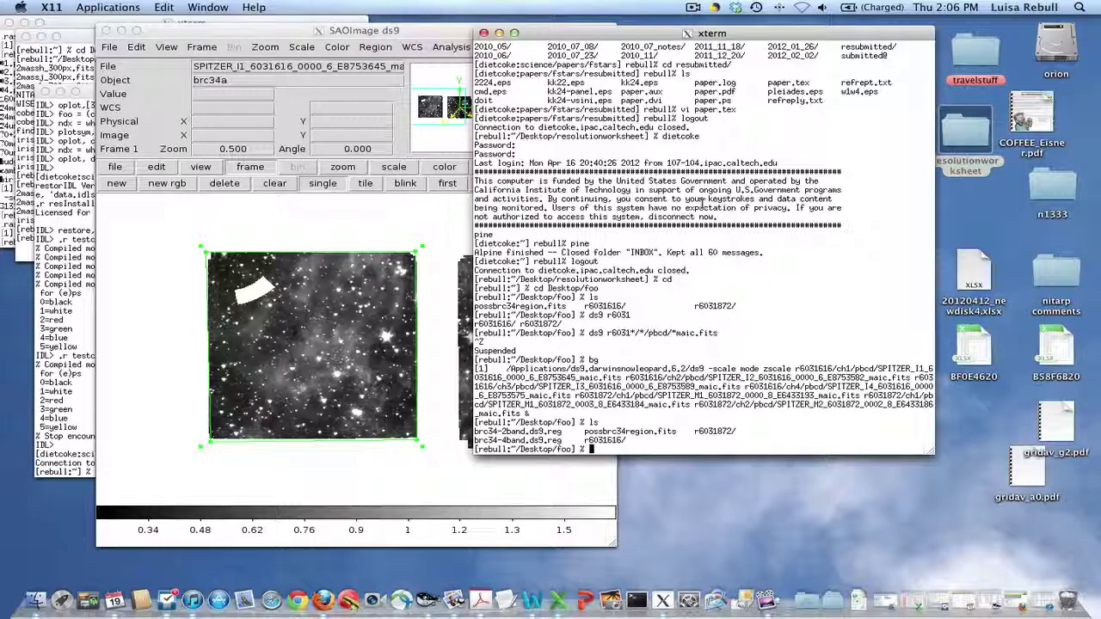
left_click(392, 205)
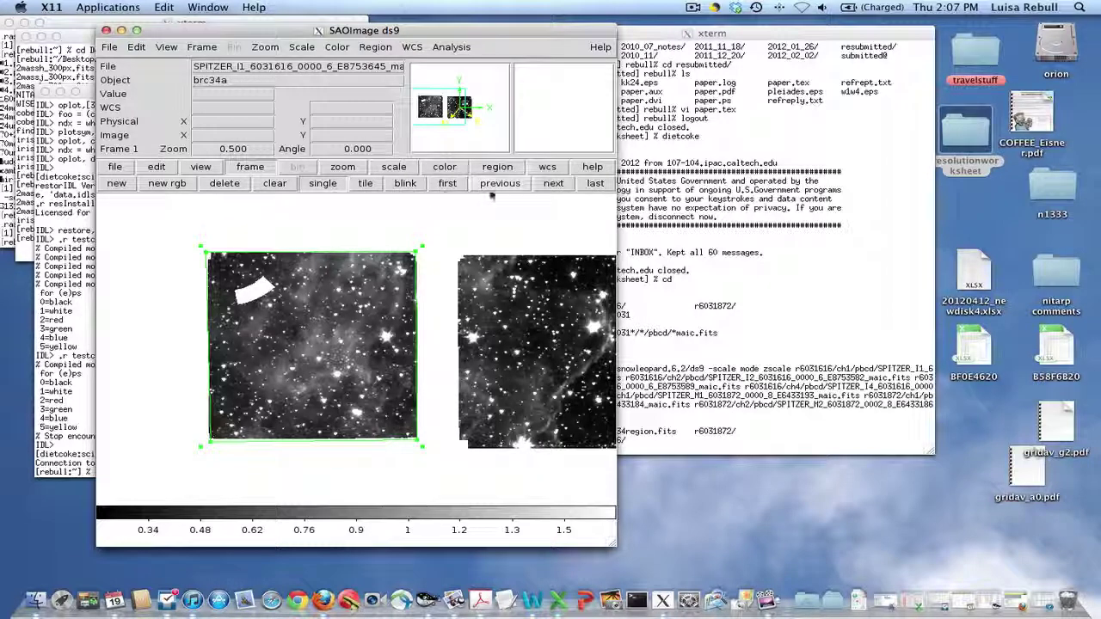
Load brc34-4band.ds9.reg into Frame 2, then recentre and make the right tile current
left_click(553, 183)
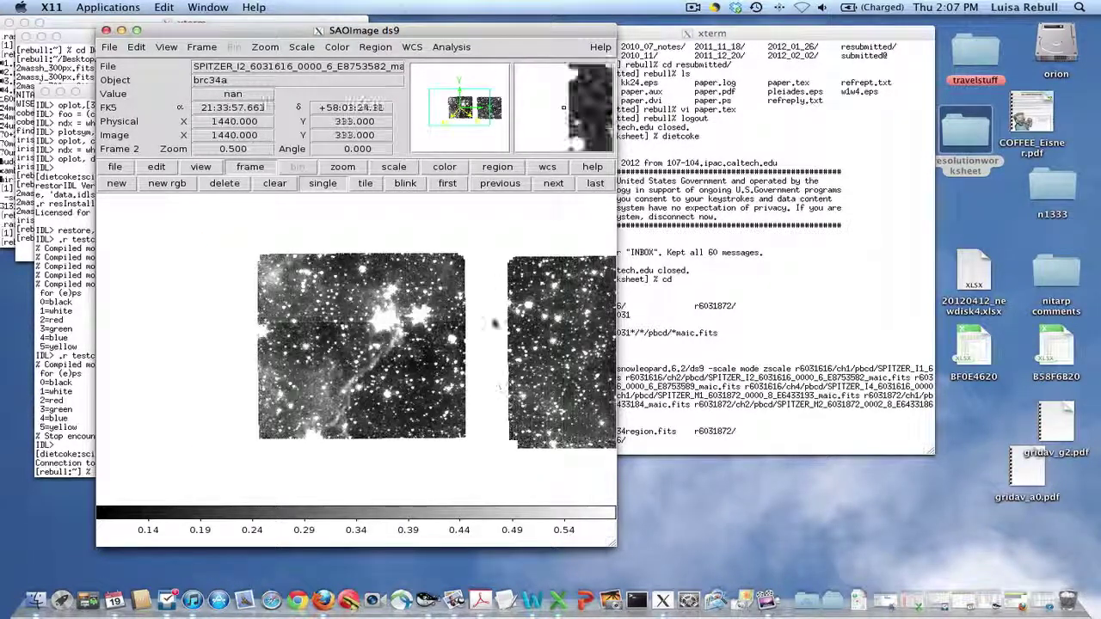
left_click(375, 49)
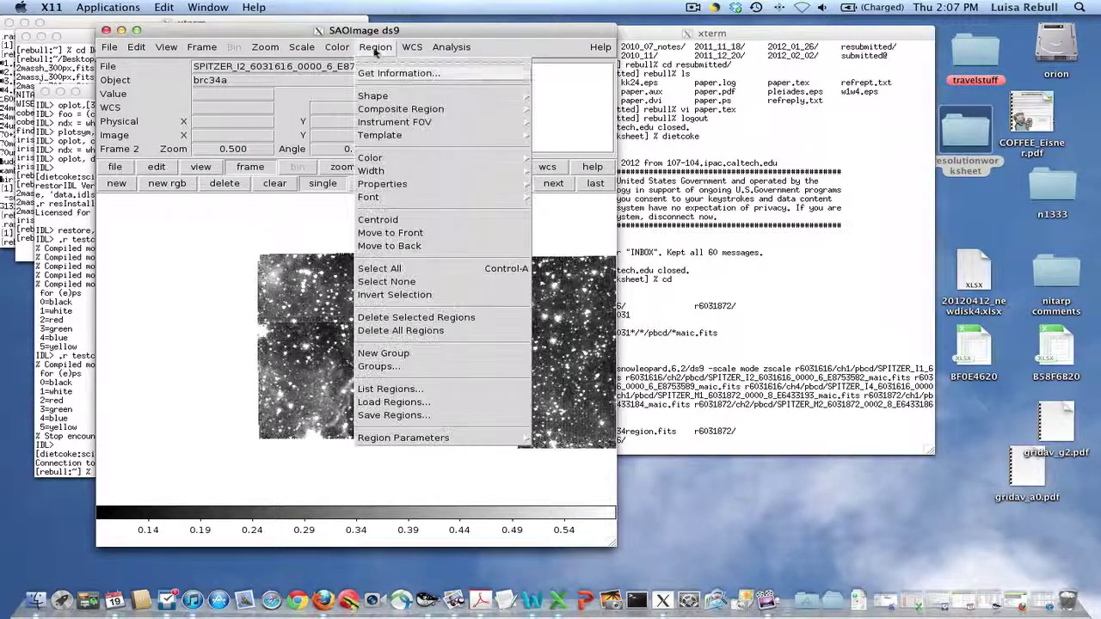
left_click(450, 402)
left_click(582, 301)
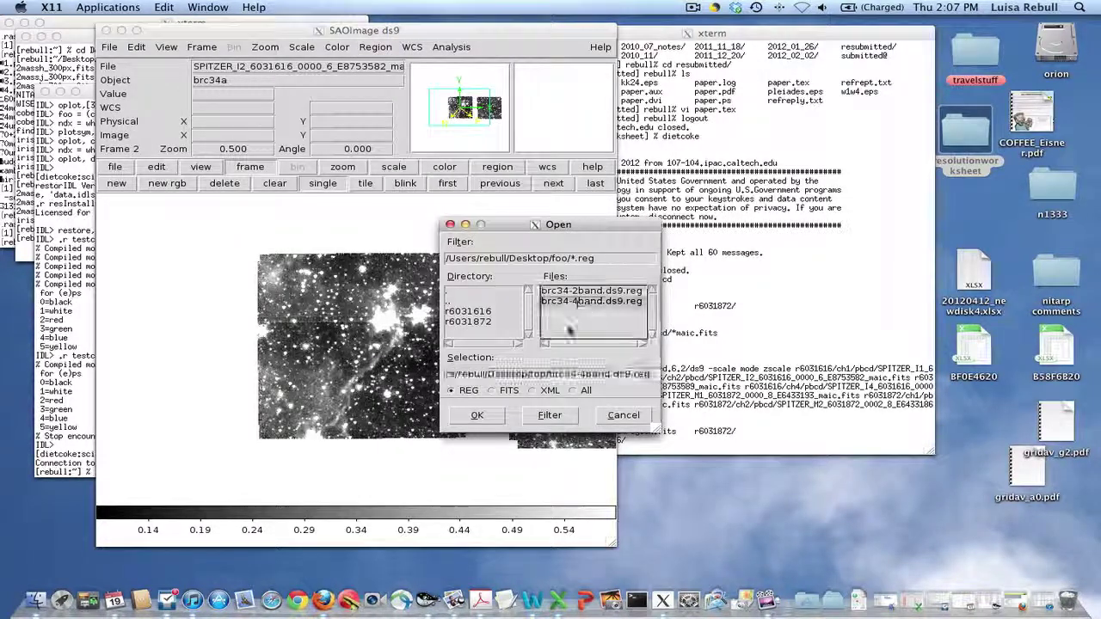
left_click(477, 415)
left_click(452, 377)
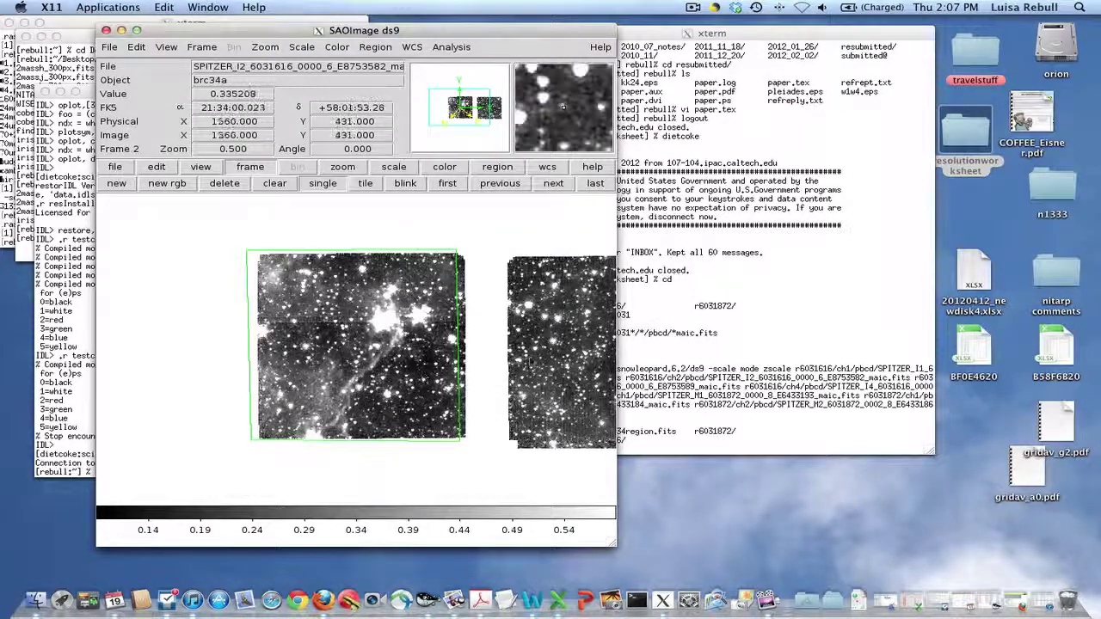
middle_click(542, 356)
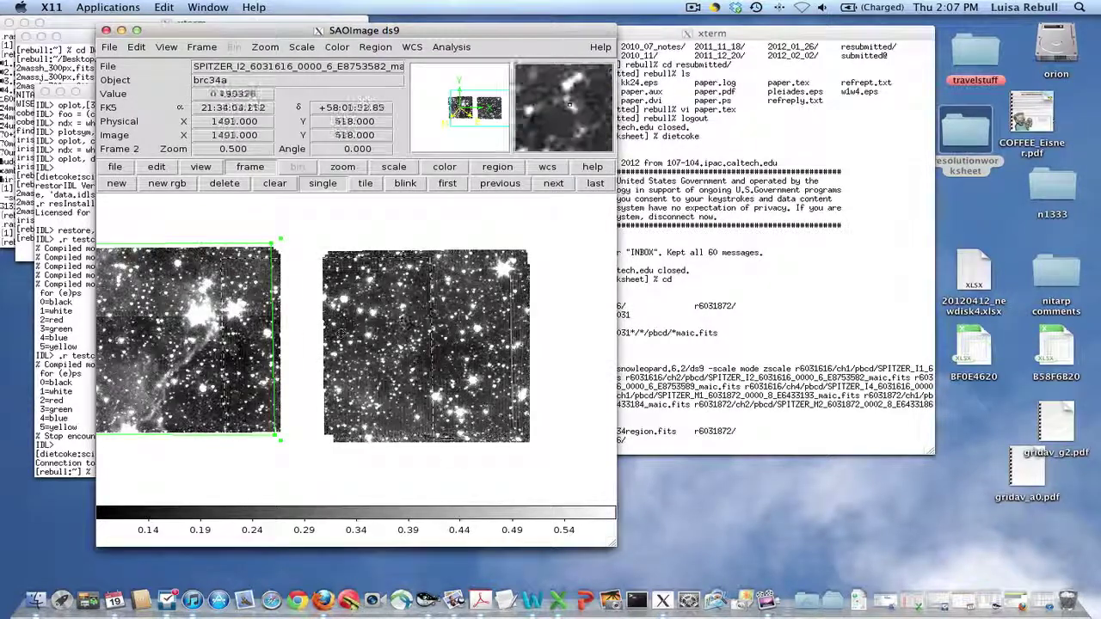
left_click(418, 301)
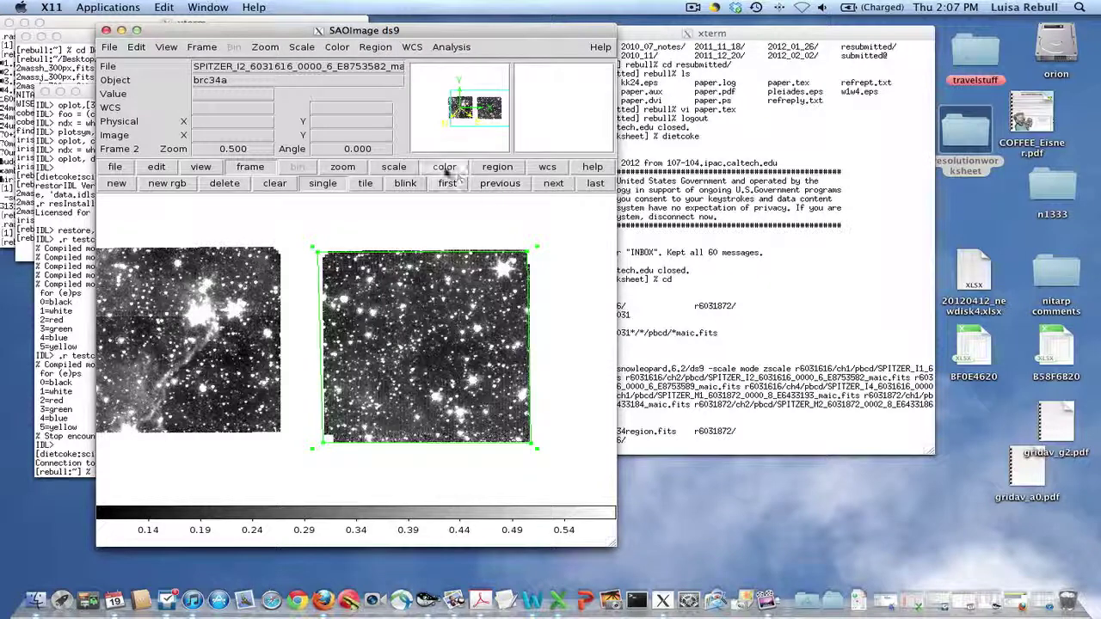
Load a saved region file into the current frame and pan toward the mosaic's left part
left_click(504, 169)
left_click(533, 183)
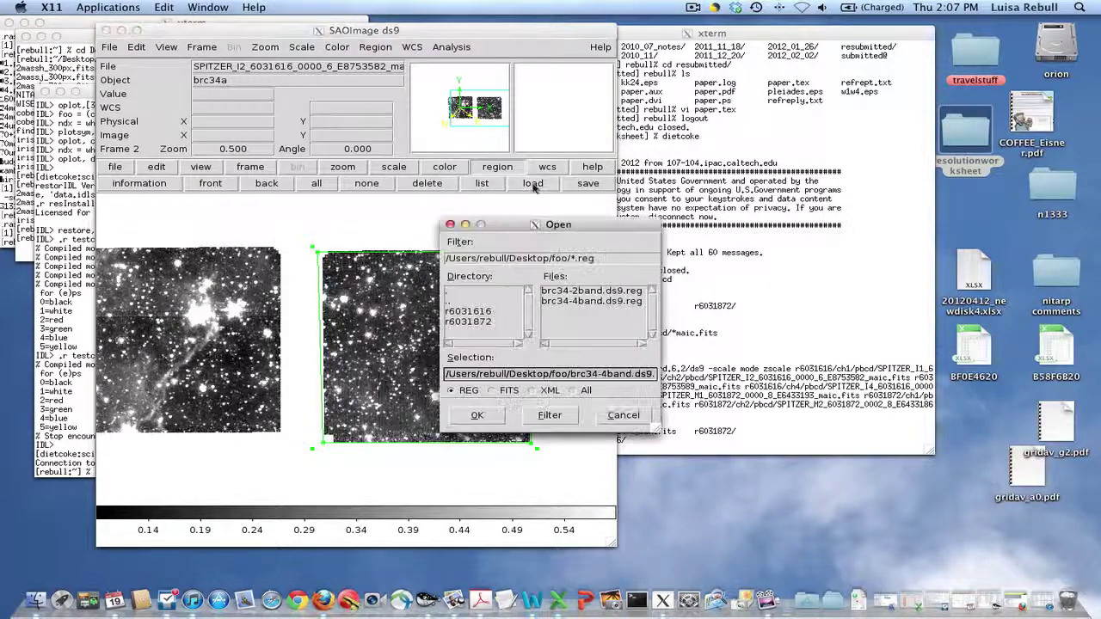
left_click(595, 293)
left_click(595, 301)
left_click(476, 415)
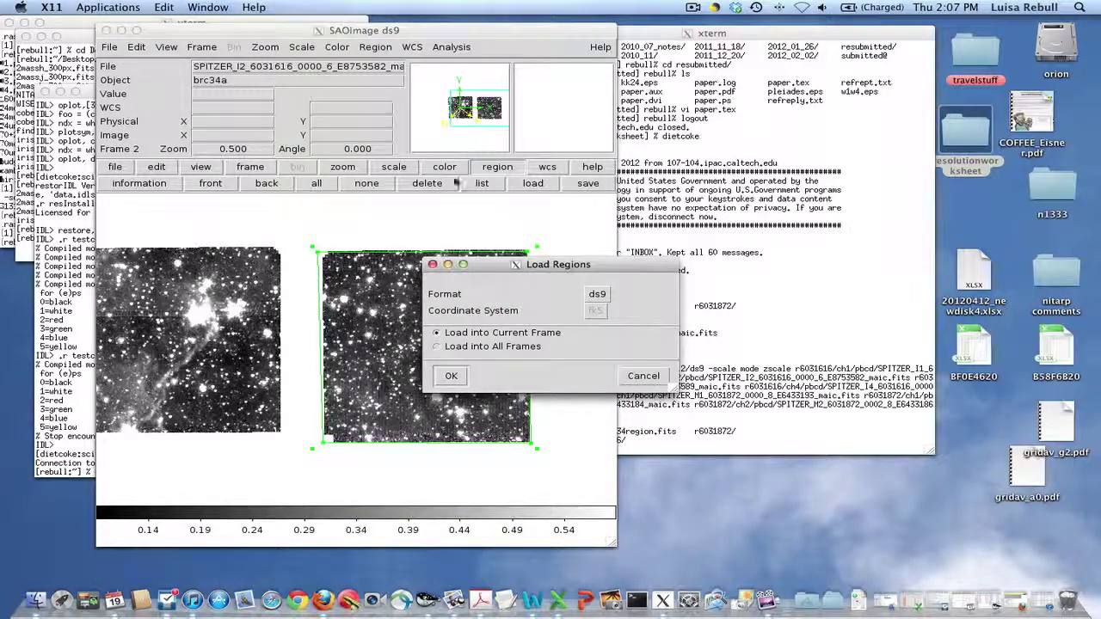
left_click(453, 376)
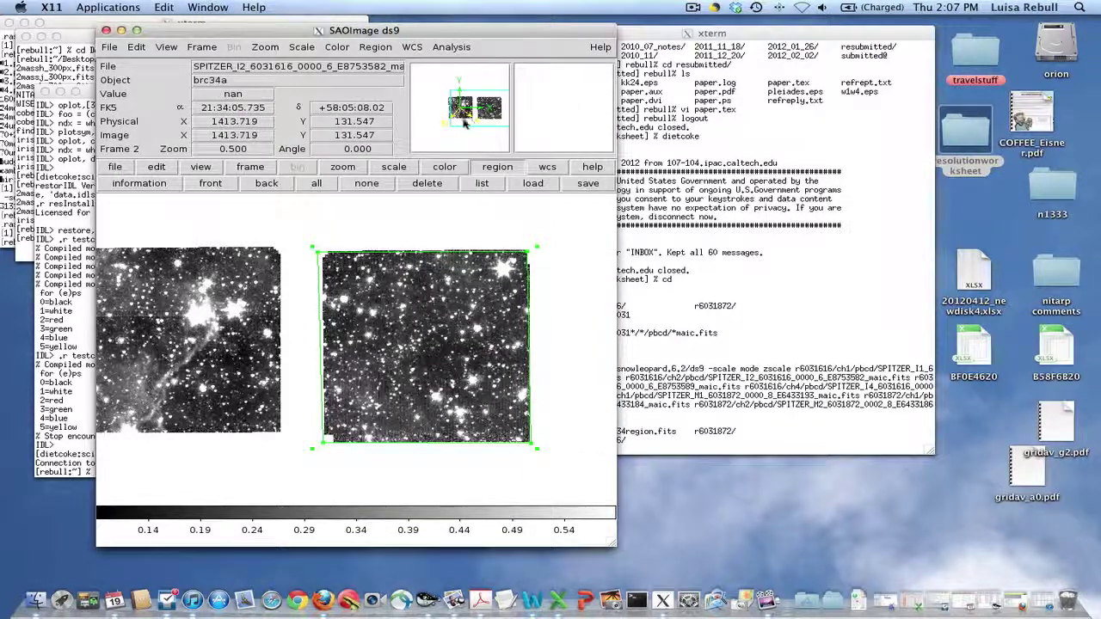
left_click_drag(462, 122, 444, 126)
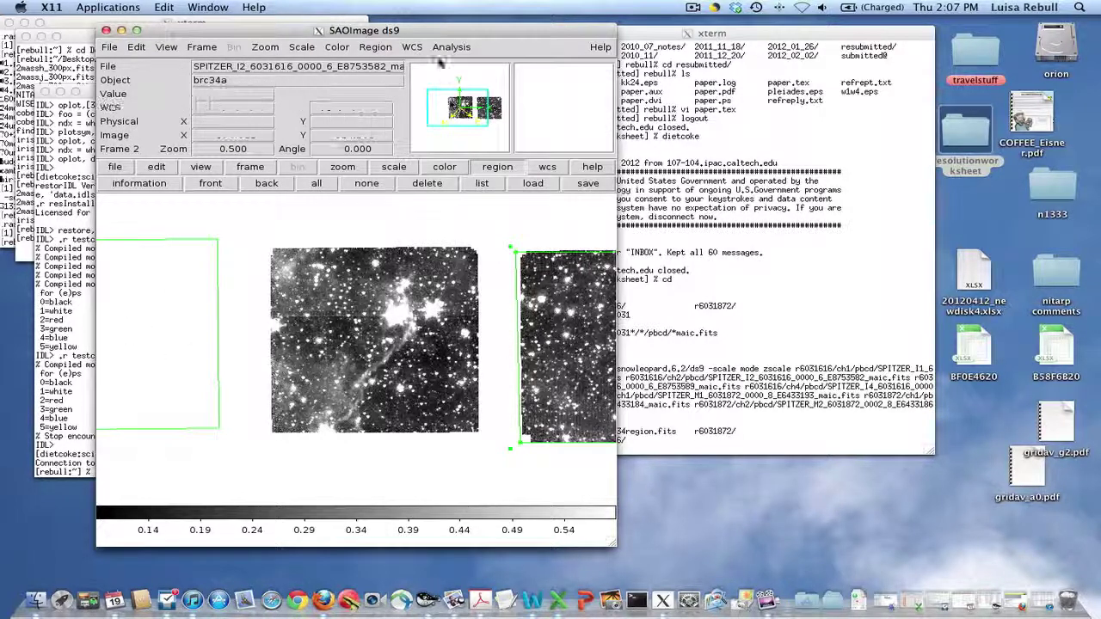
Overwrite brc34-2band.ds9.reg with the current regions in WCS coordinates
left_click(375, 46)
left_click(447, 415)
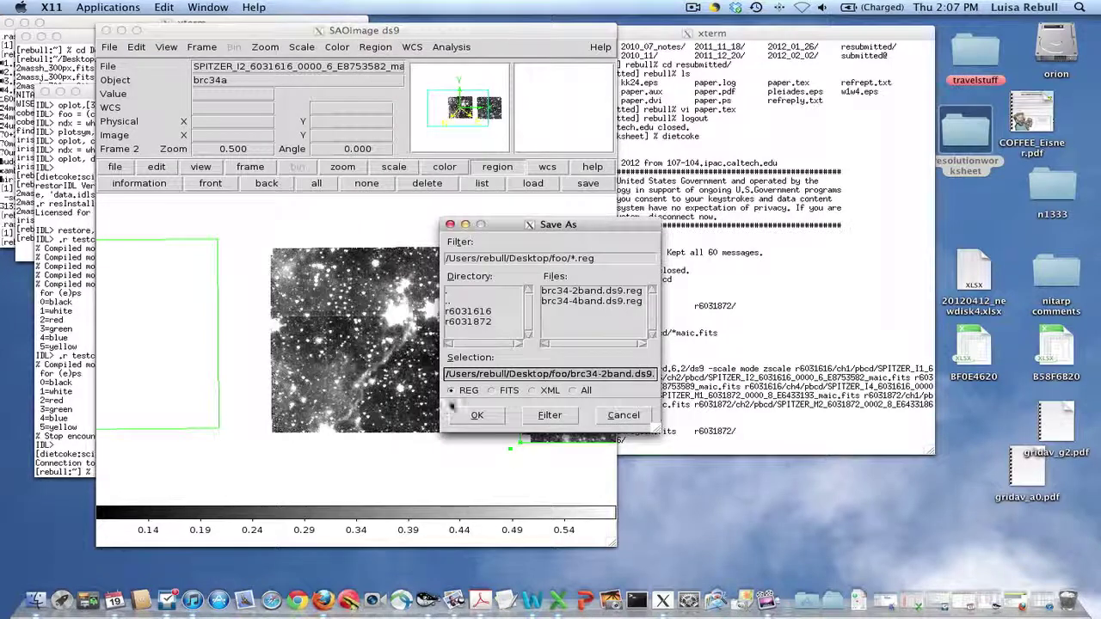
left_click(588, 291)
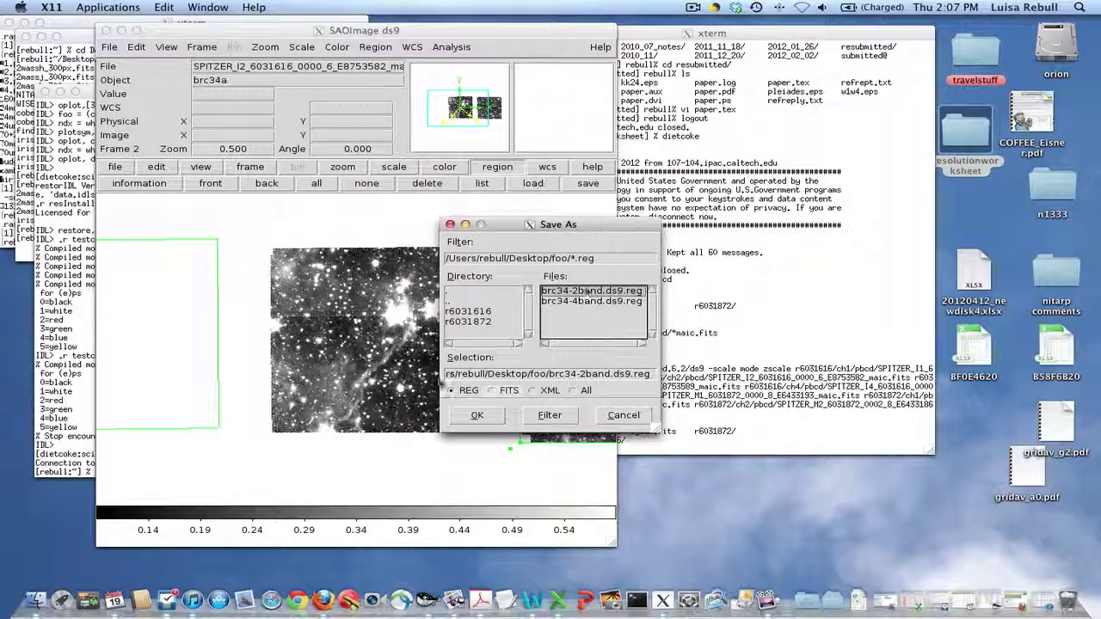
left_click(478, 417)
left_click(336, 353)
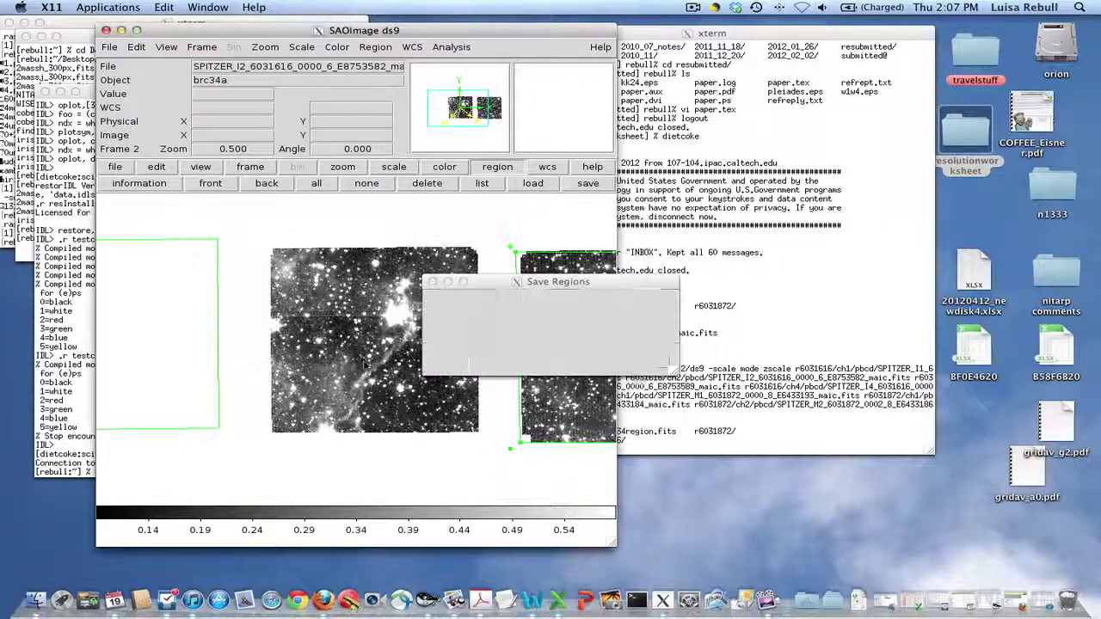
left_click(595, 329)
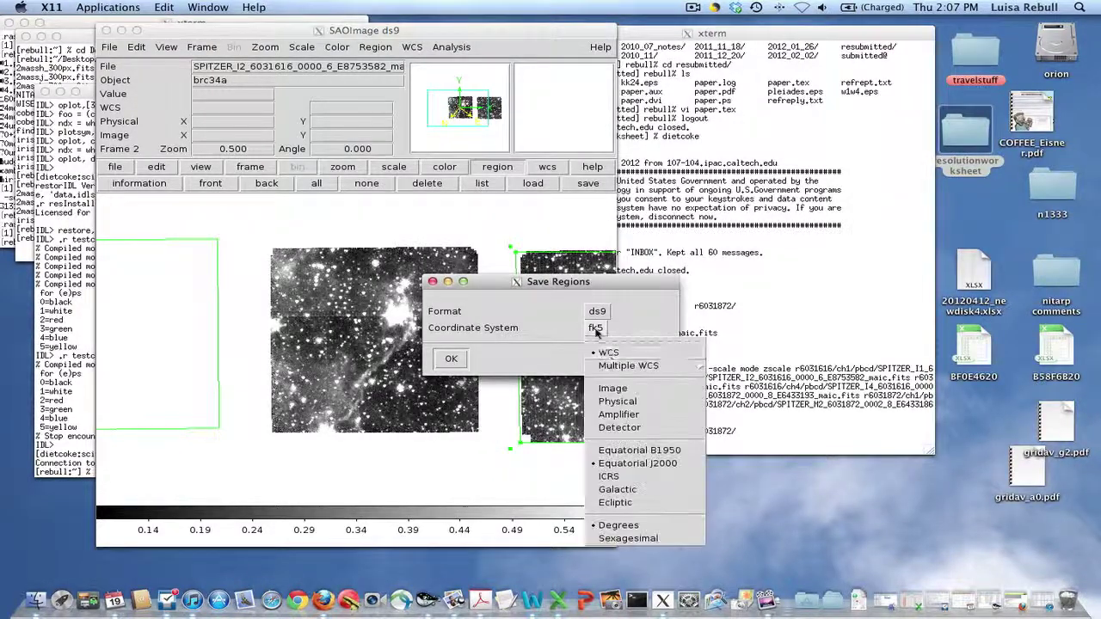
left_click(606, 352)
left_click(451, 359)
List the folder, view brc34-2band.ds9.reg in vi (fk5 and two polygons), then quit with :q
left_click(771, 358)
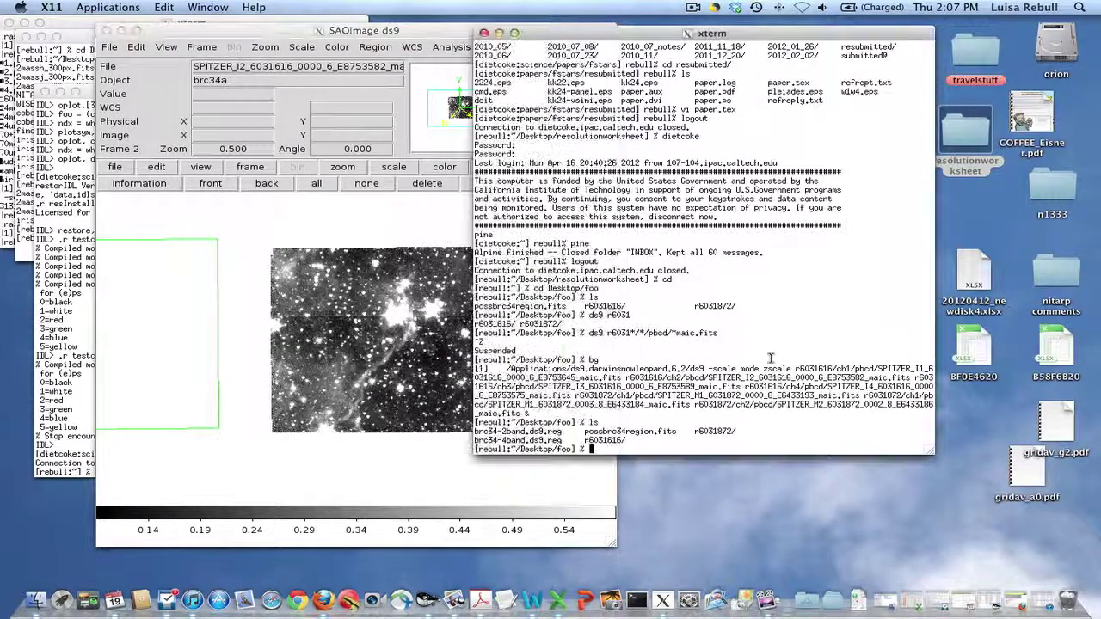
type("ls")
key("Return")
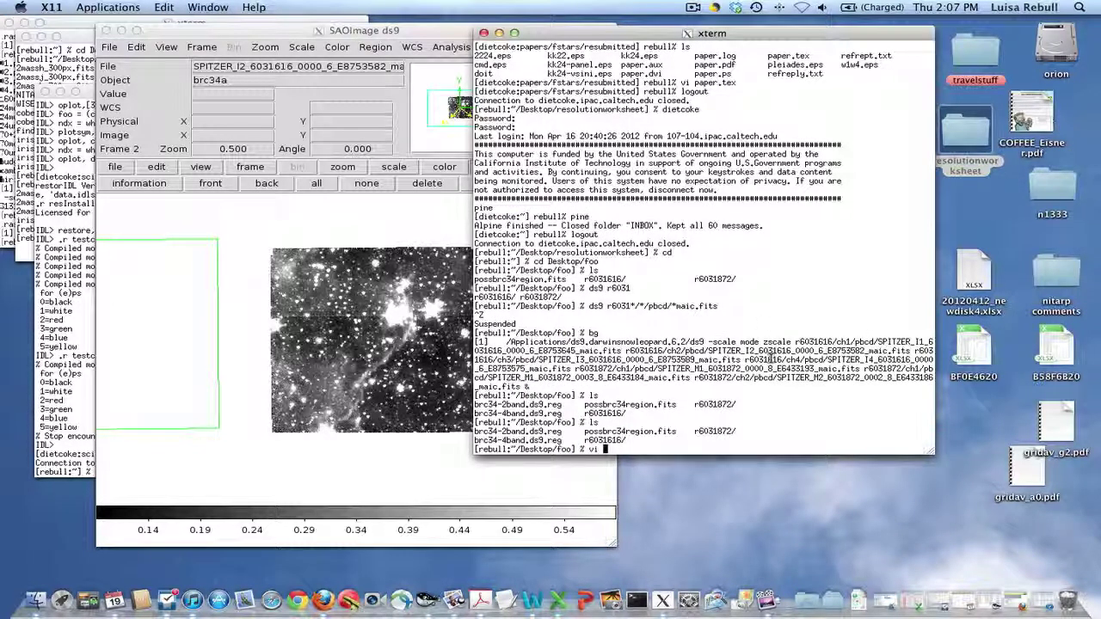
left_click_drag(477, 431, 542, 430)
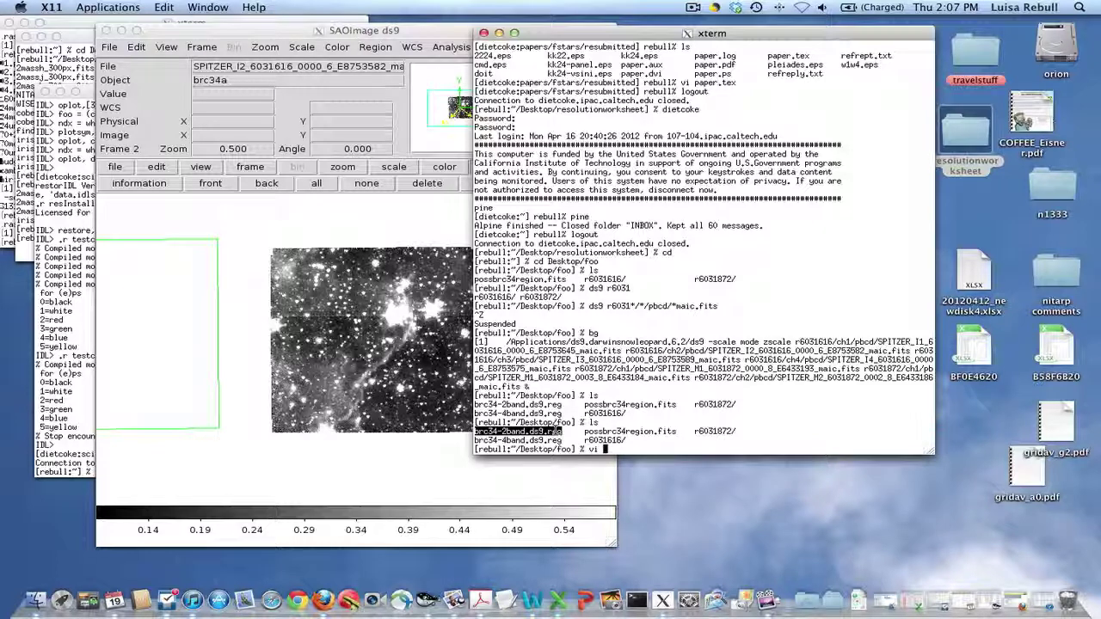
key("Return")
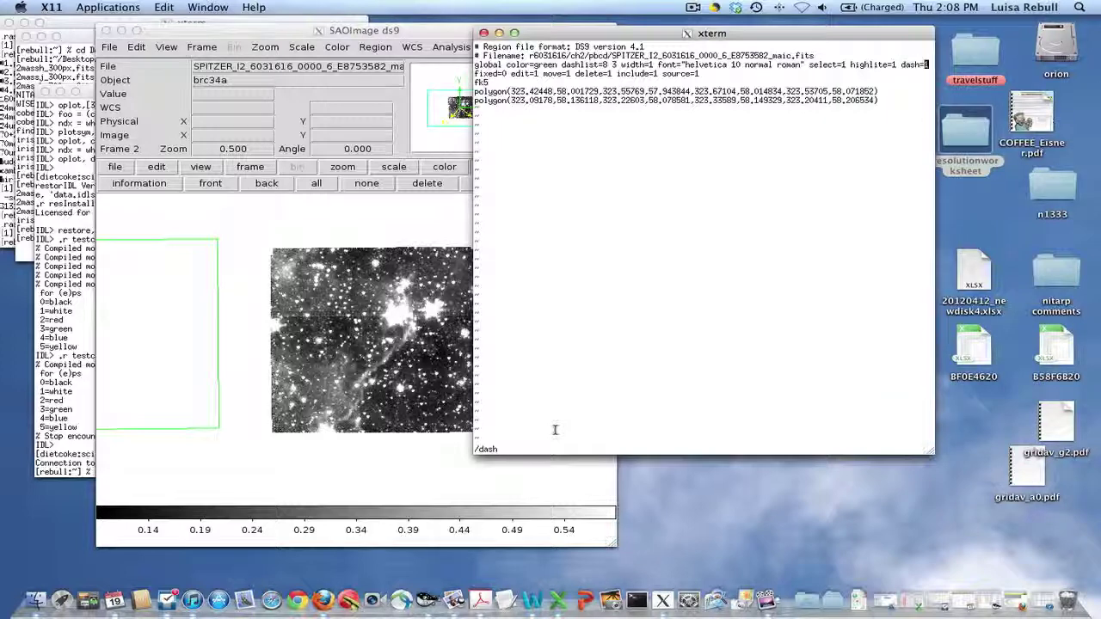
key("Escape")
type(":q")
key("Return")
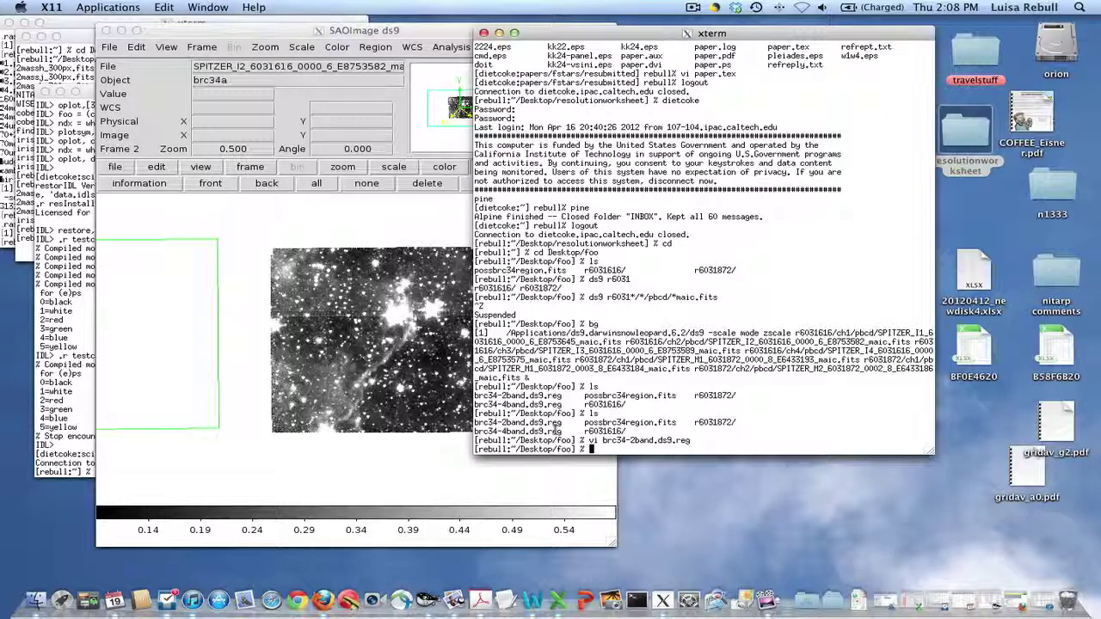
Delete the existing regions around the right image and the left box region
left_click(351, 233)
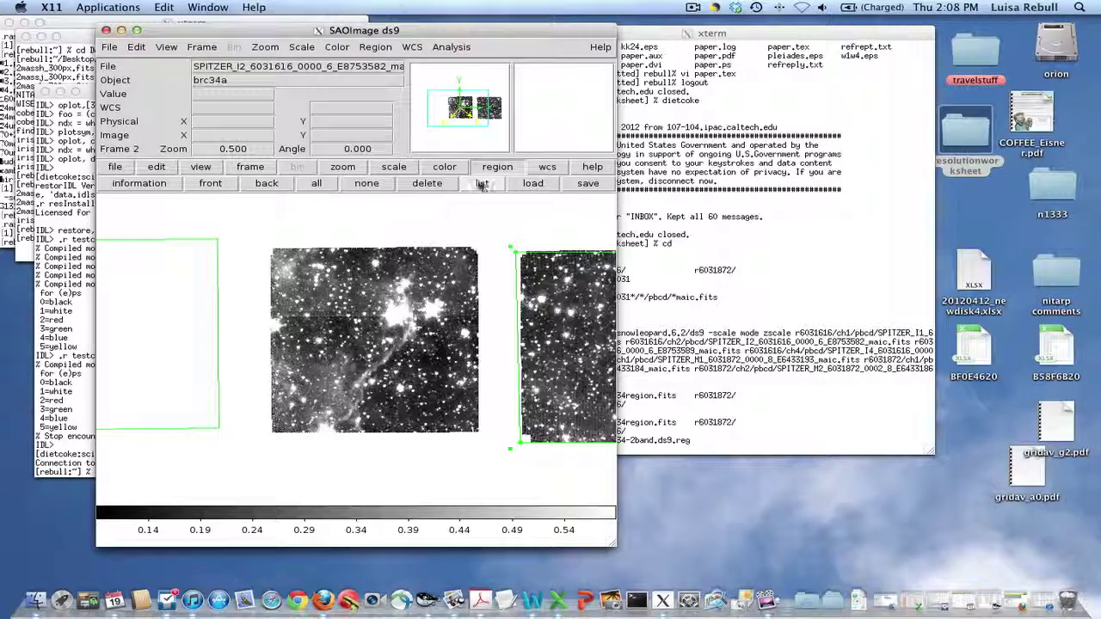
key("Delete")
left_click(184, 278)
key("Delete")
Load brc34-2band.ds9.reg and brc34-4band.ds9.reg into the current frame, then advance frames
left_click(533, 184)
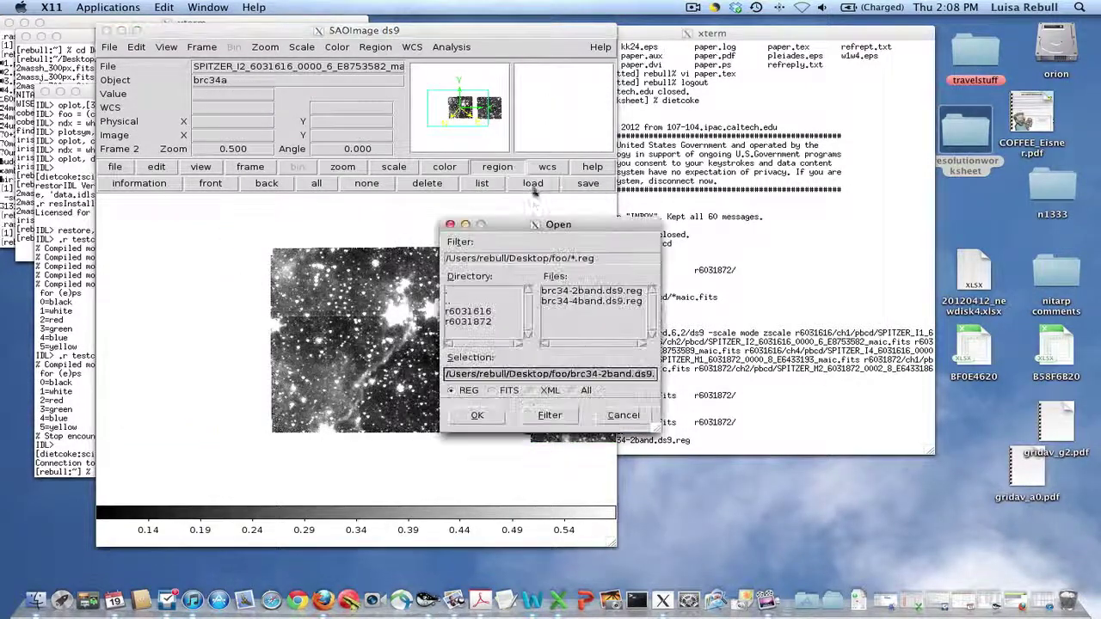
left_click(598, 308)
left_click(551, 413)
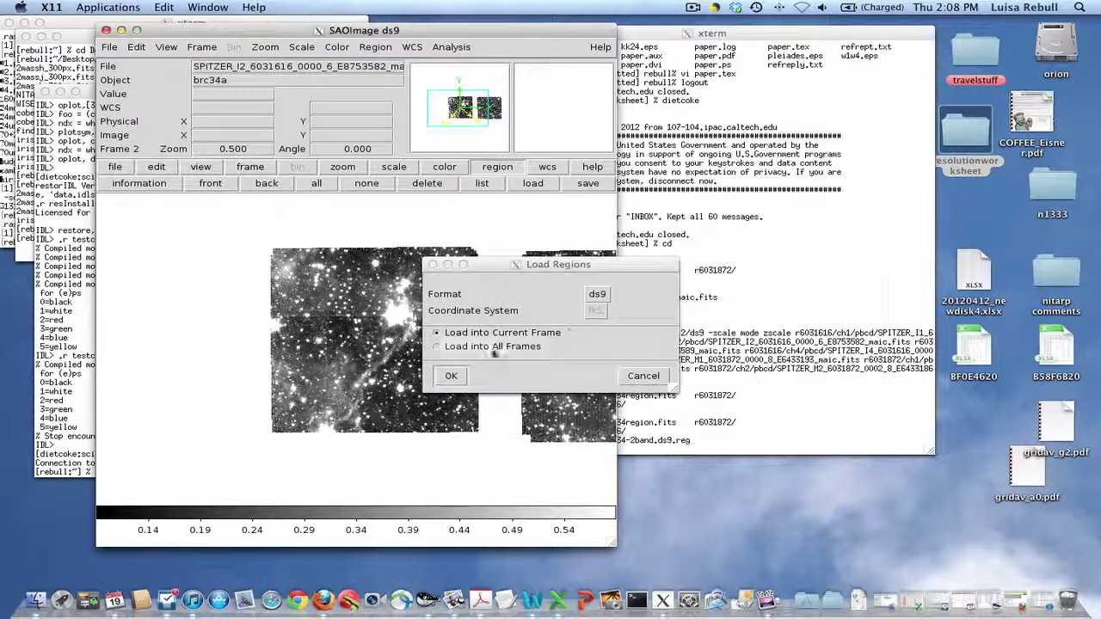
left_click(451, 376)
left_click(537, 184)
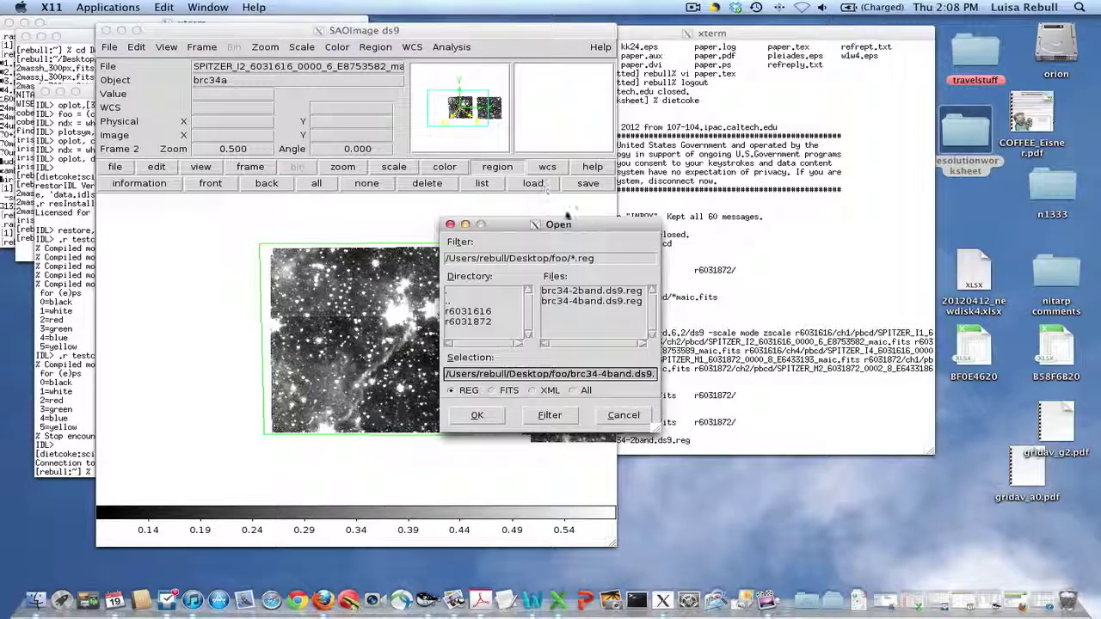
double_click(599, 307)
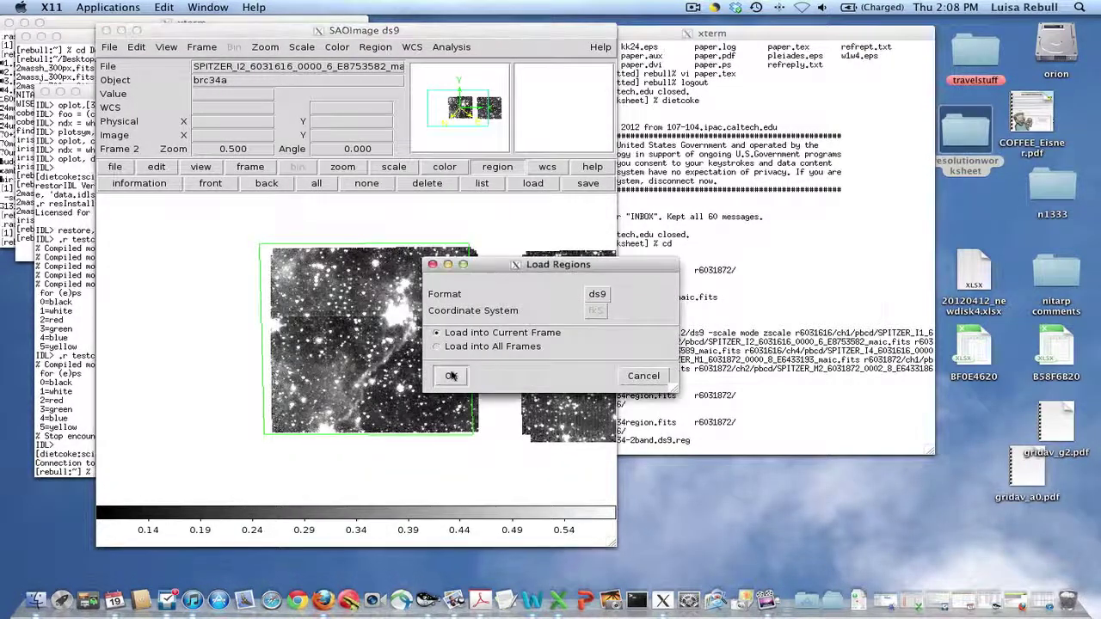
left_click(451, 376)
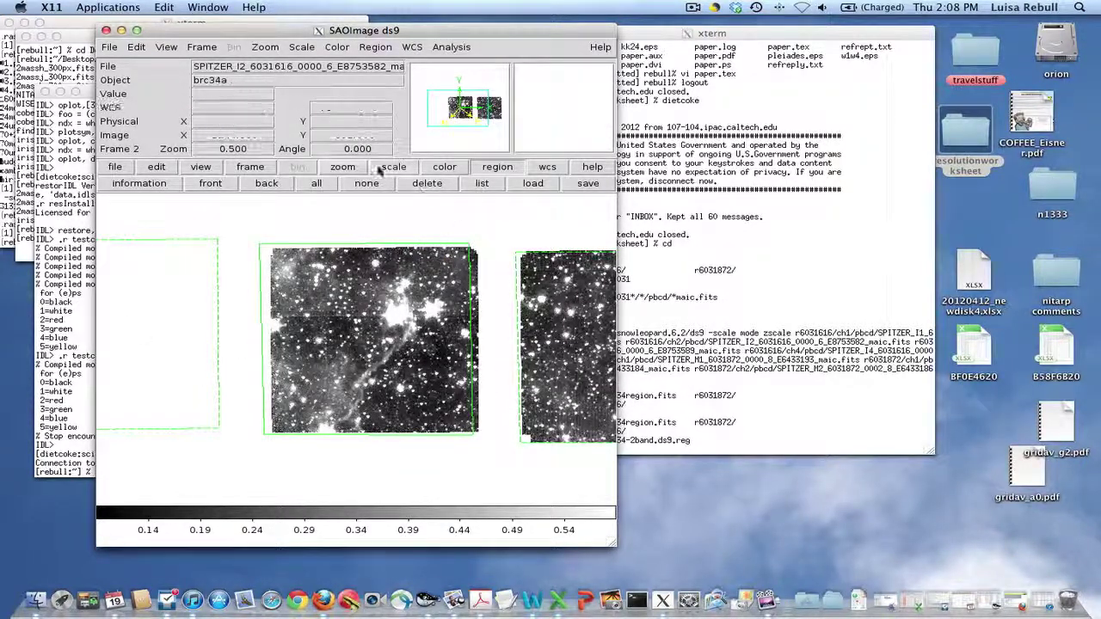
left_click(250, 167)
left_click(565, 186)
Advance to Frame 5, centre the image and zoom to 2x
left_click(565, 186)
left_click(565, 186)
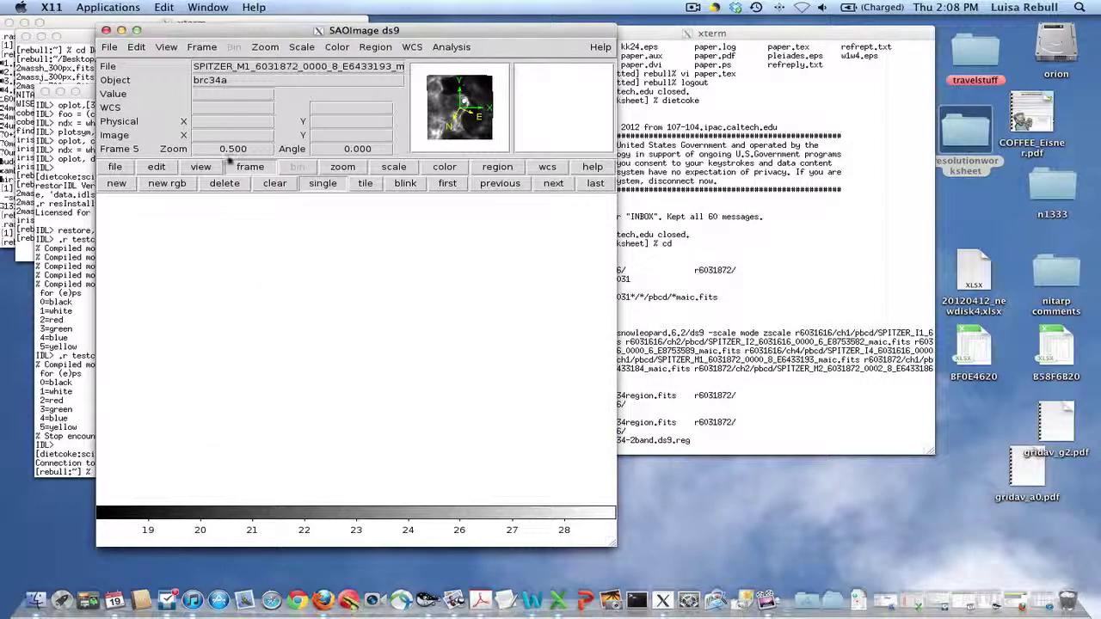
left_click(265, 47)
left_click(277, 74)
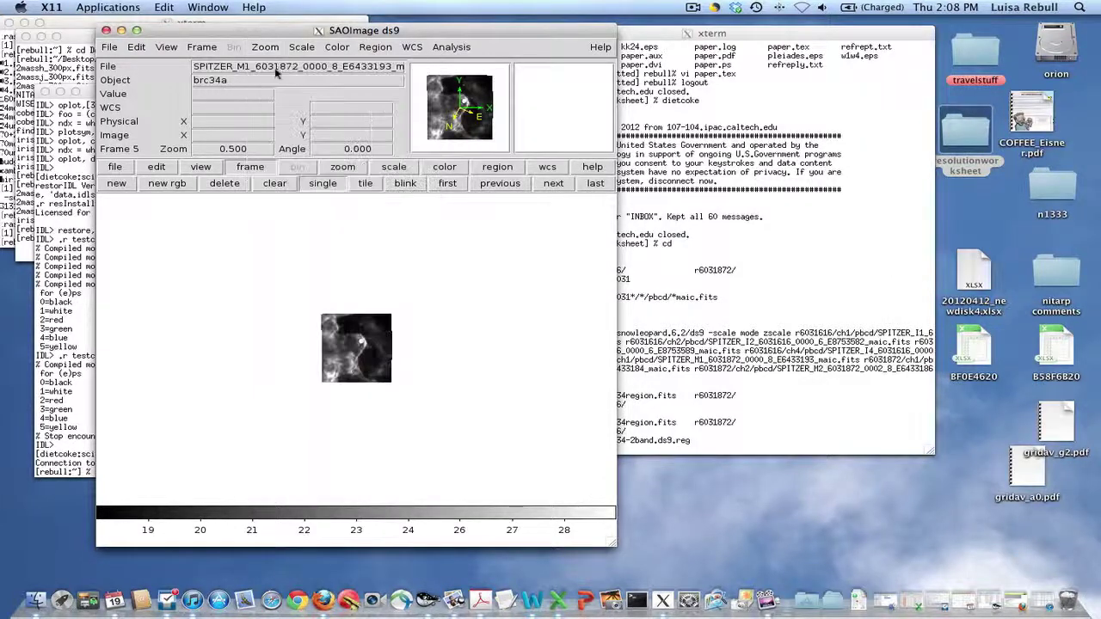
left_click(341, 168)
left_click(137, 184)
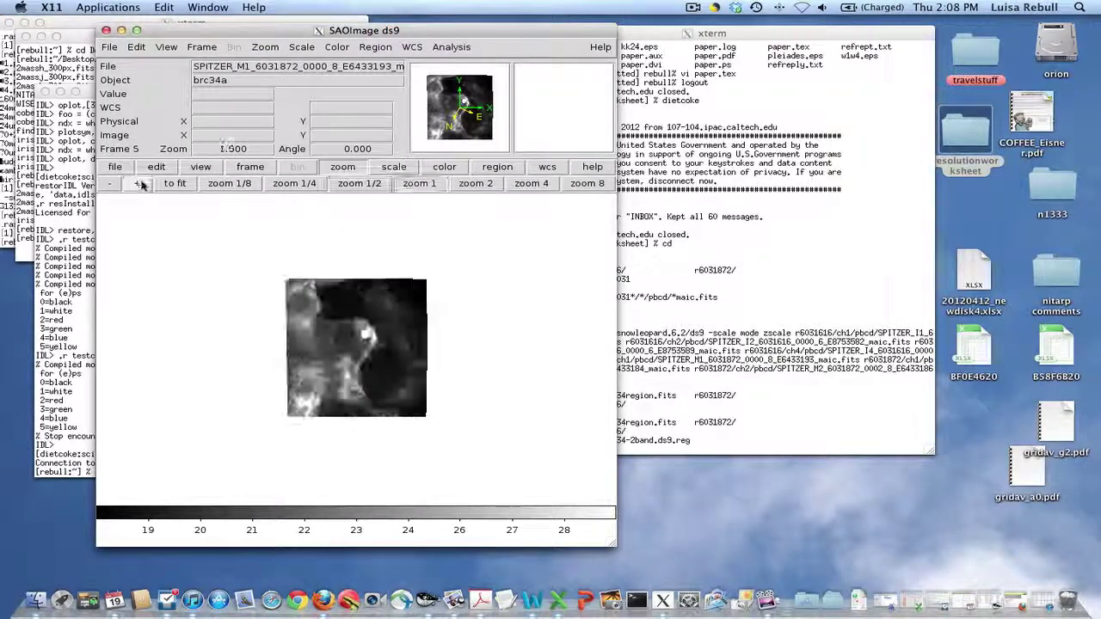
left_click(137, 184)
Place a polygon region and drag its vertices to the image's corners to cover it entirely
left_click(375, 47)
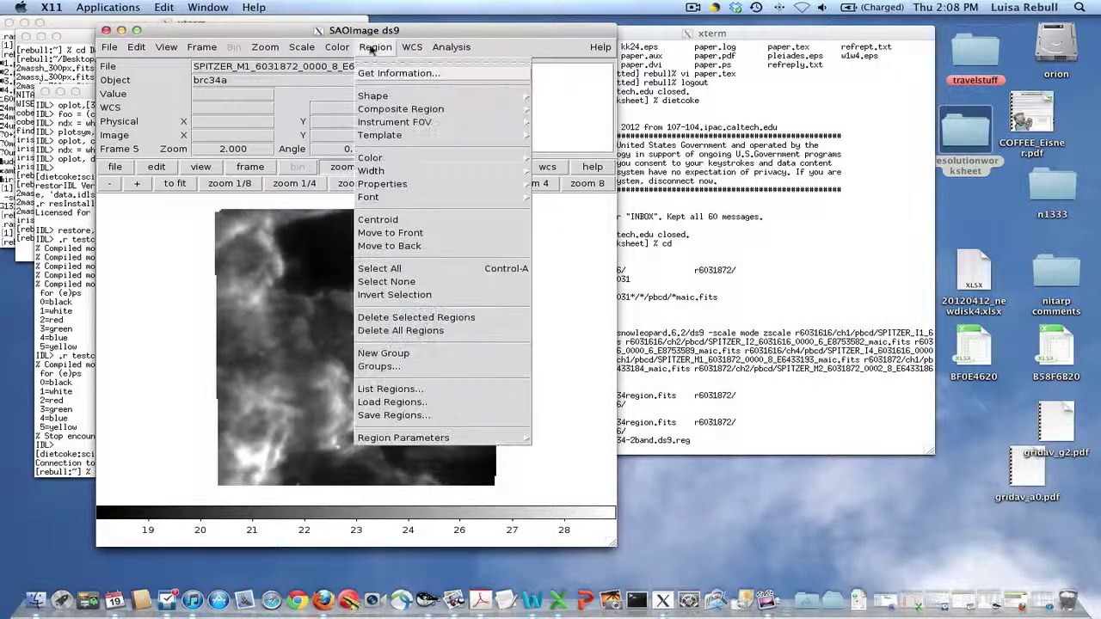
mouse_move(379, 95)
left_click(566, 151)
left_click(380, 282)
double_click(380, 283)
left_click(365, 155)
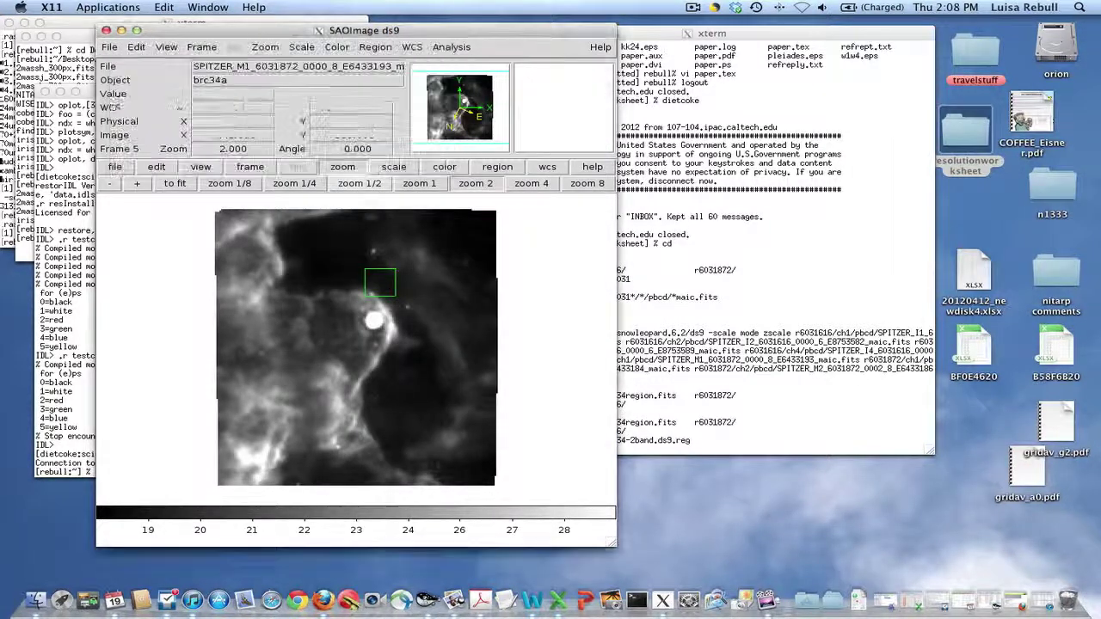
left_click(381, 282)
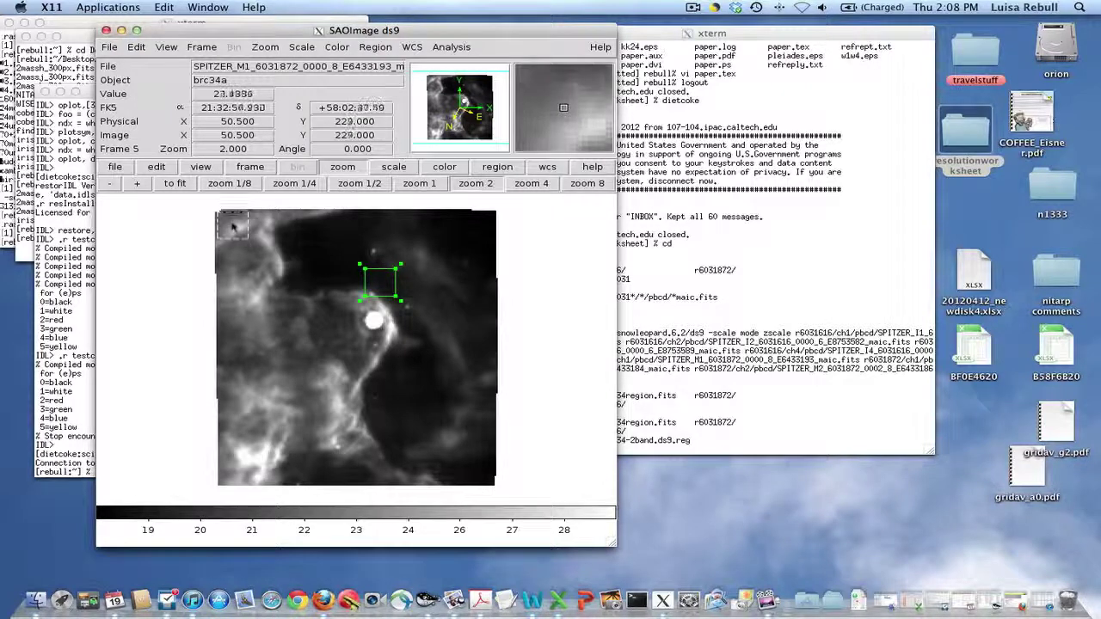
left_click_drag(231, 227, 219, 487)
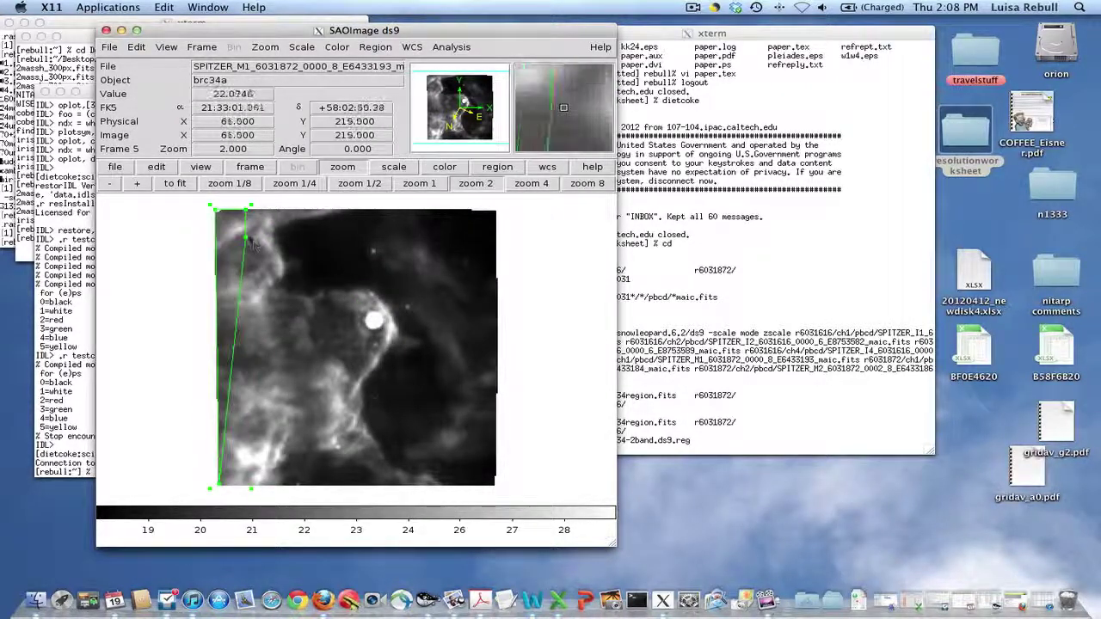
left_click_drag(245, 239, 496, 482)
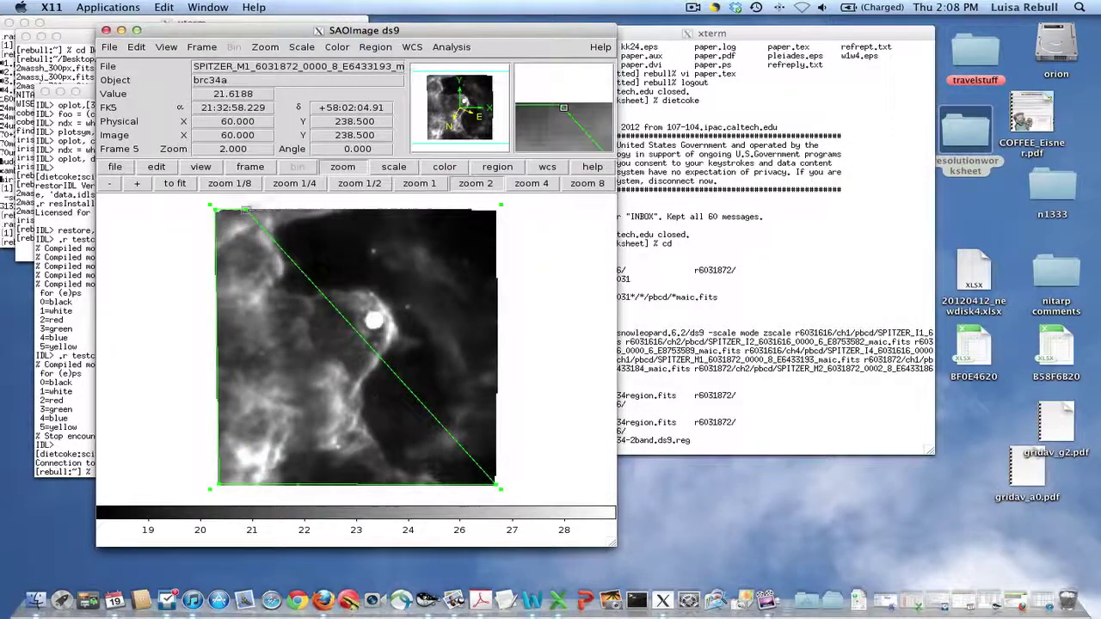
left_click_drag(258, 210, 387, 211)
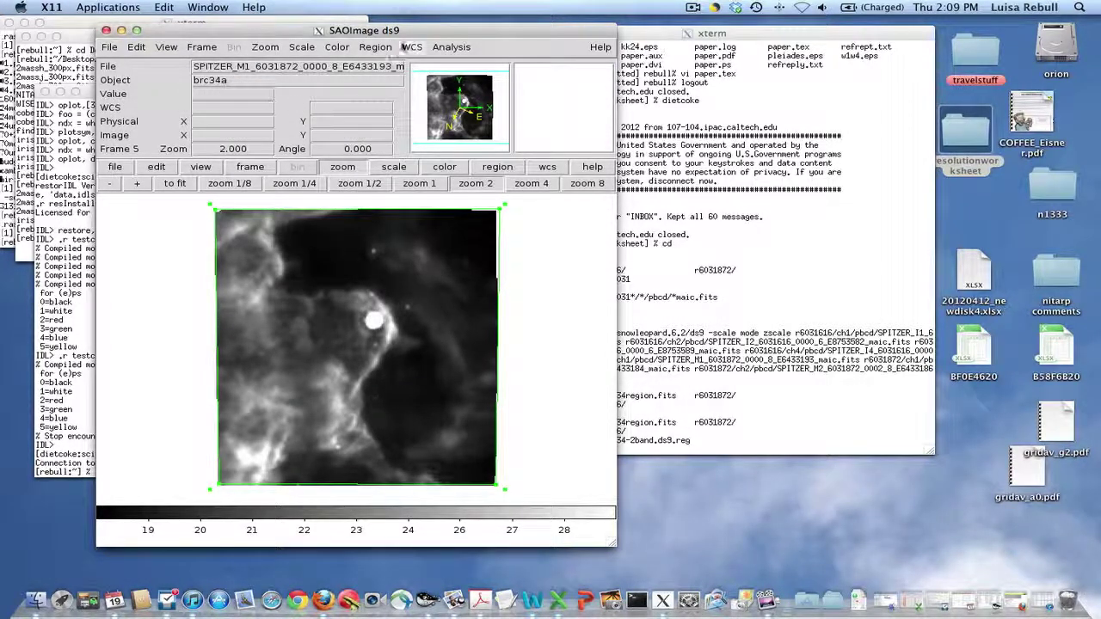
Make the Frame 5 coverage polygon red
left_click(376, 48)
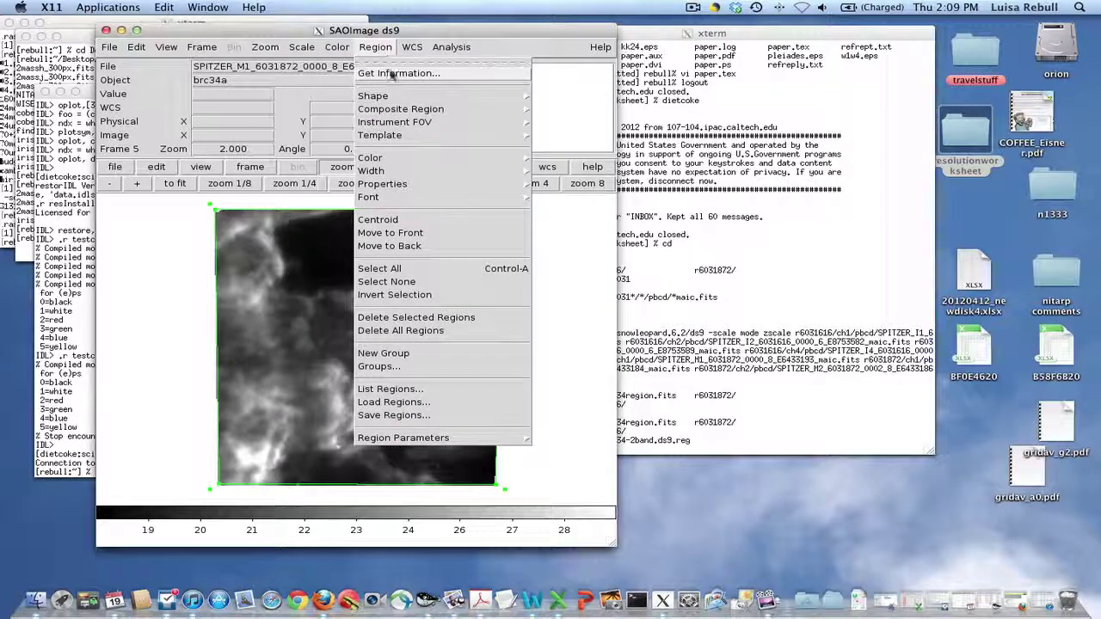
mouse_move(404, 159)
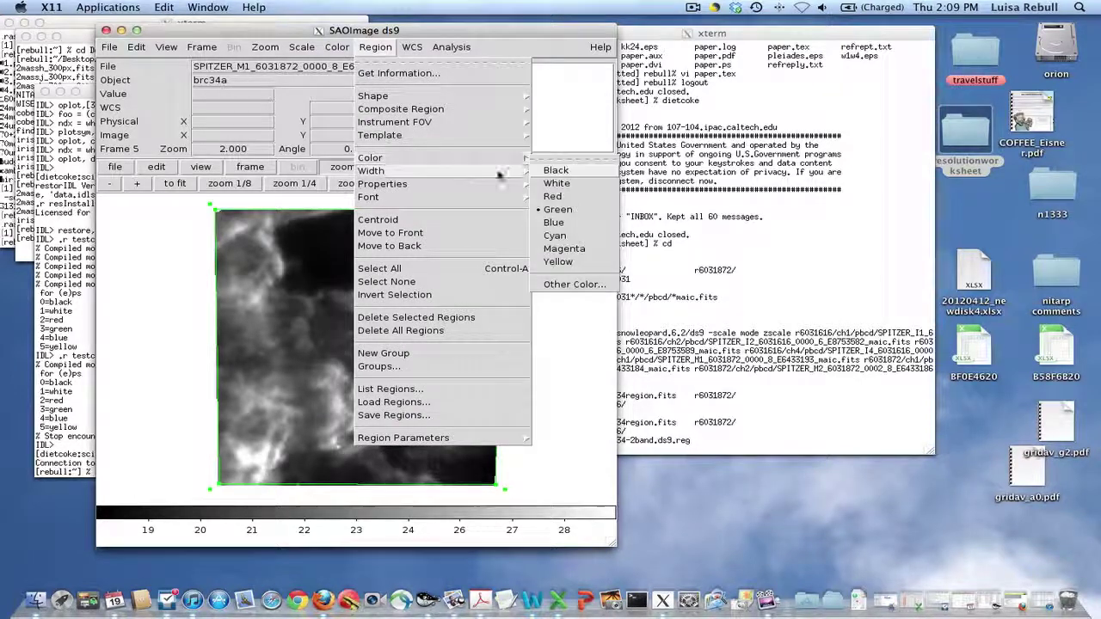
left_click(558, 198)
left_click(126, 47)
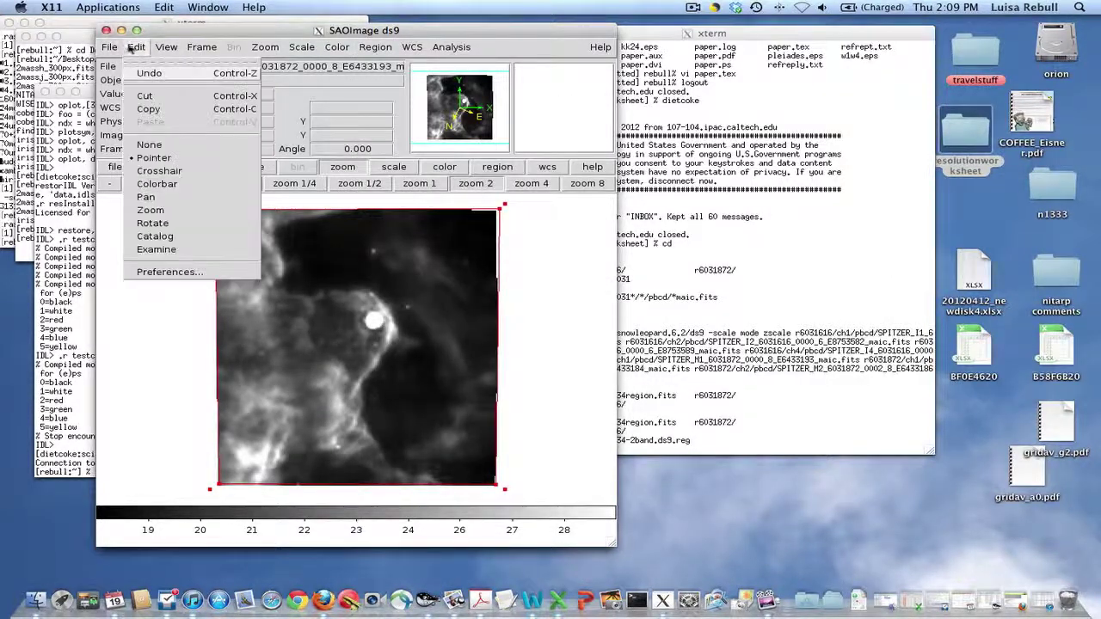
Save the regions as brc34-m24.ds9.reg using WCS coordinates
left_click(375, 47)
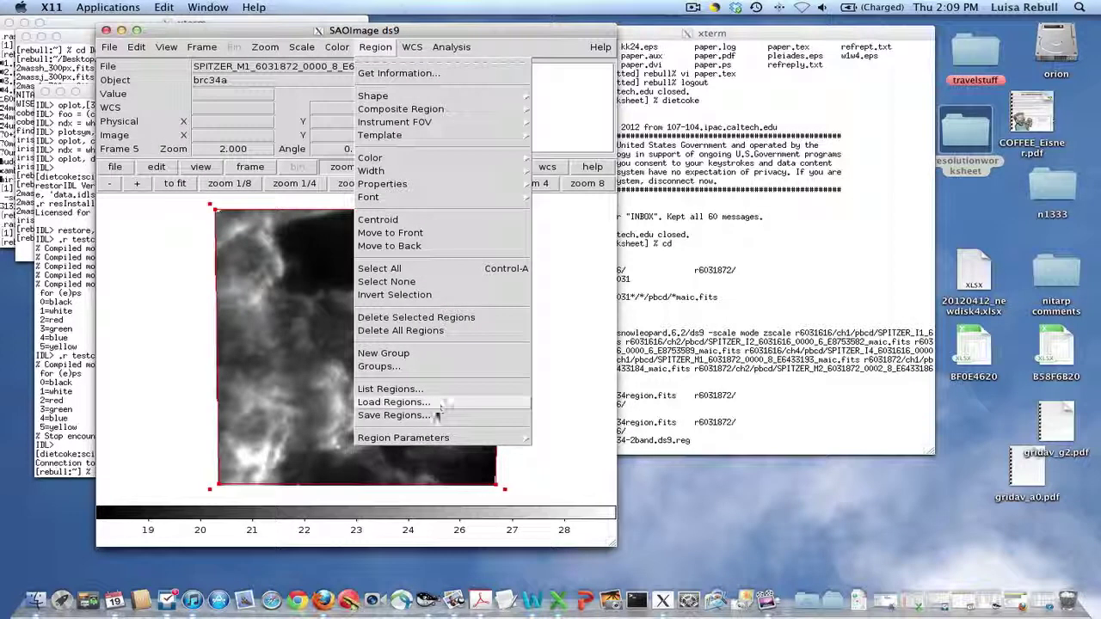
left_click(444, 416)
left_click(611, 375)
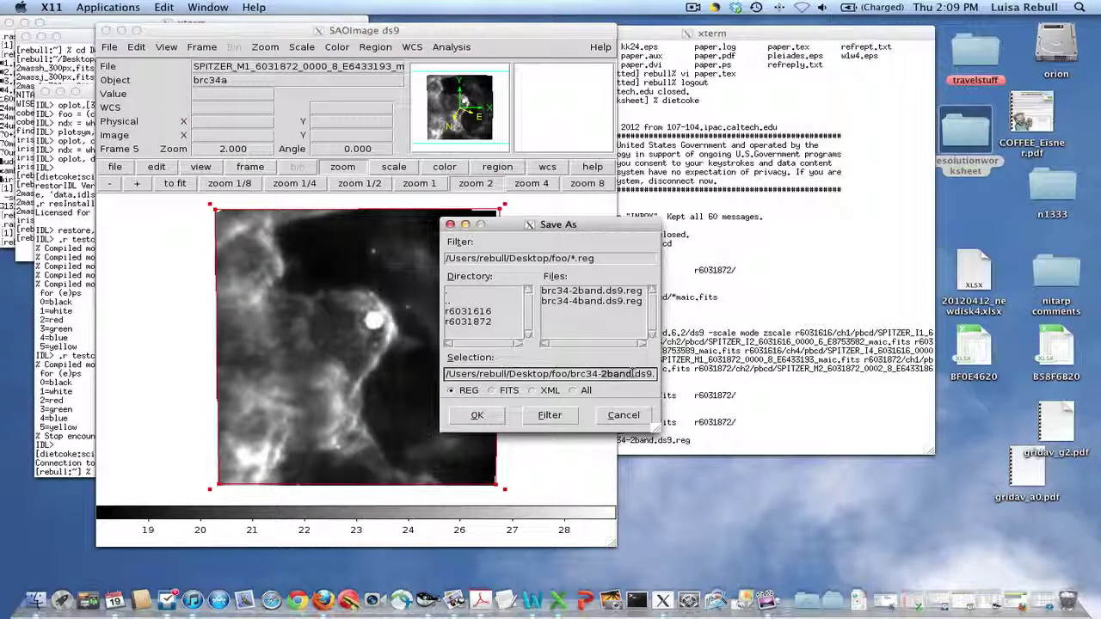
left_click(478, 415)
left_click(597, 327)
left_click(624, 353)
left_click(453, 360)
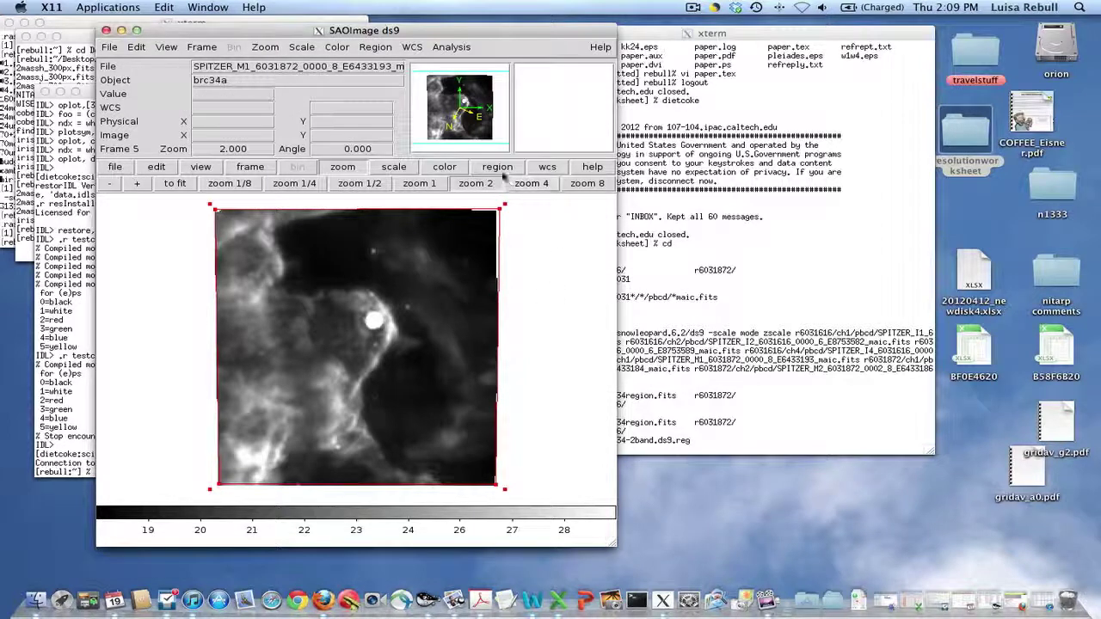
left_click(254, 168)
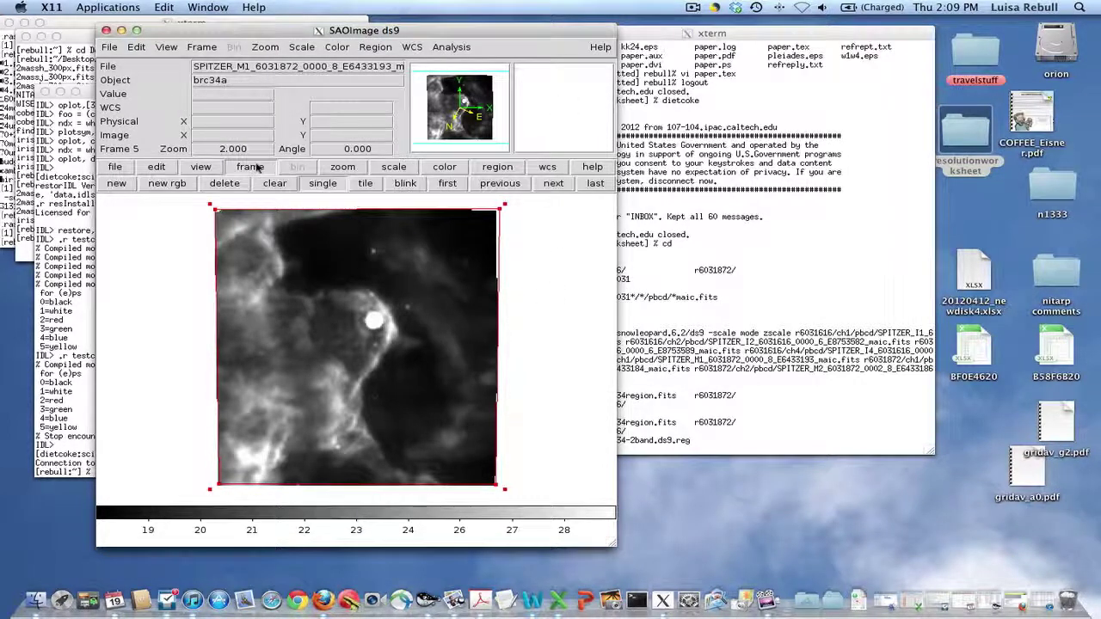
Go to Frame 6 with the M1 image, centre it and zoom to 2
left_click(554, 185)
left_click(342, 168)
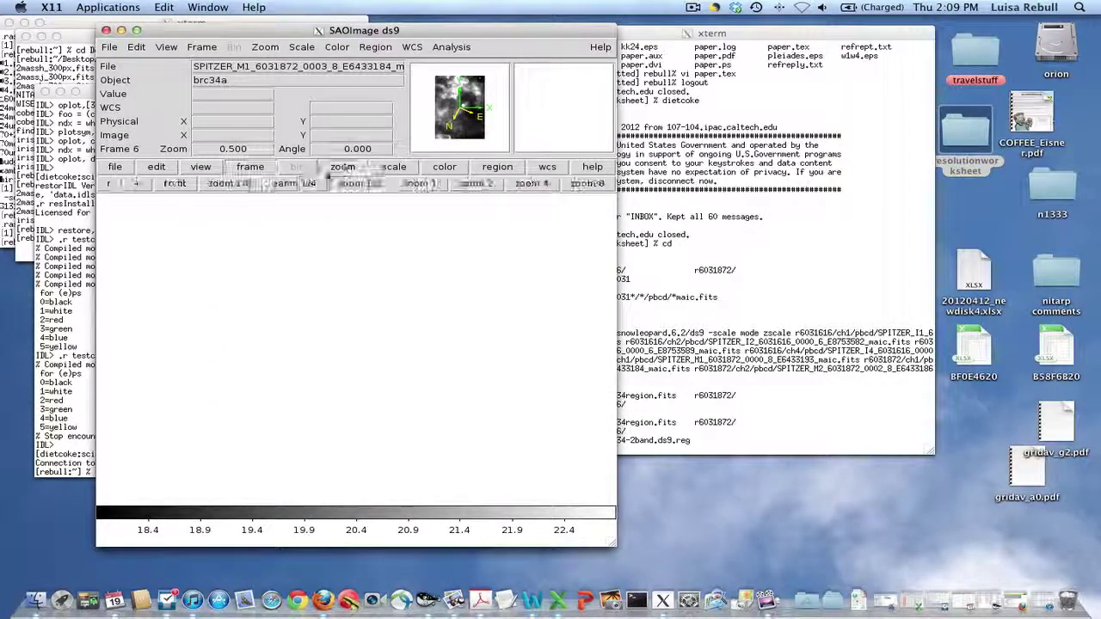
left_click(265, 46)
left_click(294, 74)
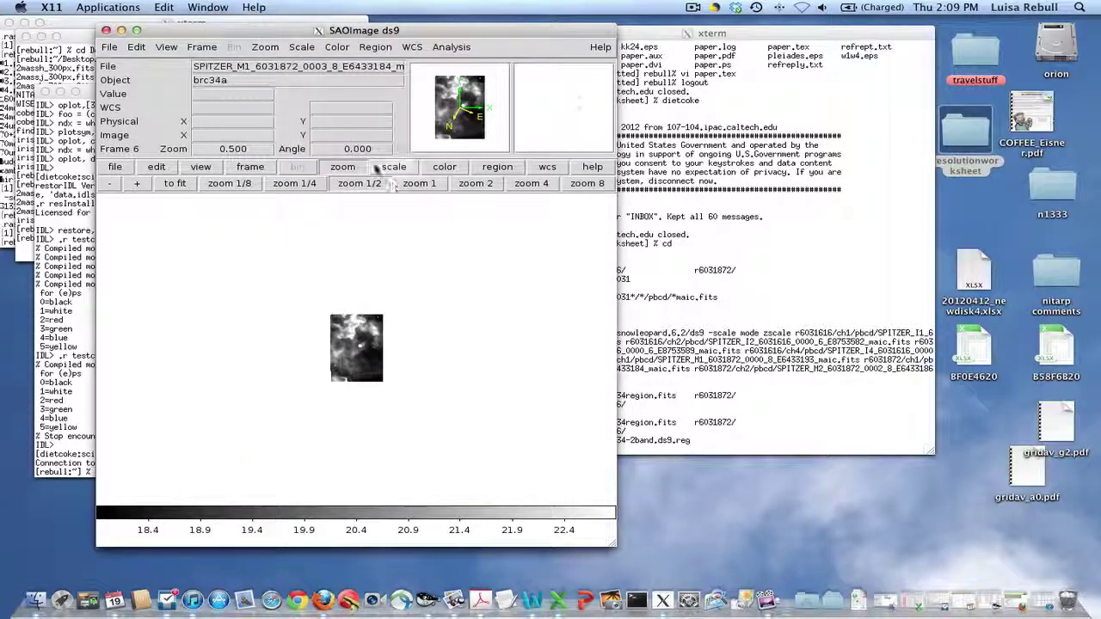
left_click(135, 184)
left_click(135, 184)
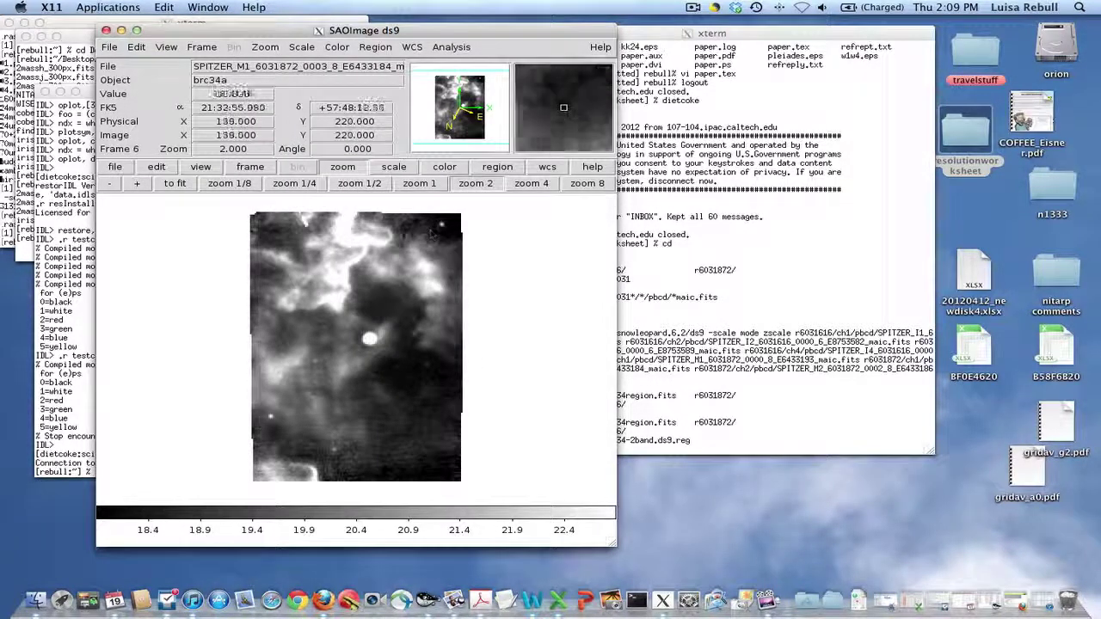
Draw a red polygon region stretched along the M1 image's edges
left_click(375, 46)
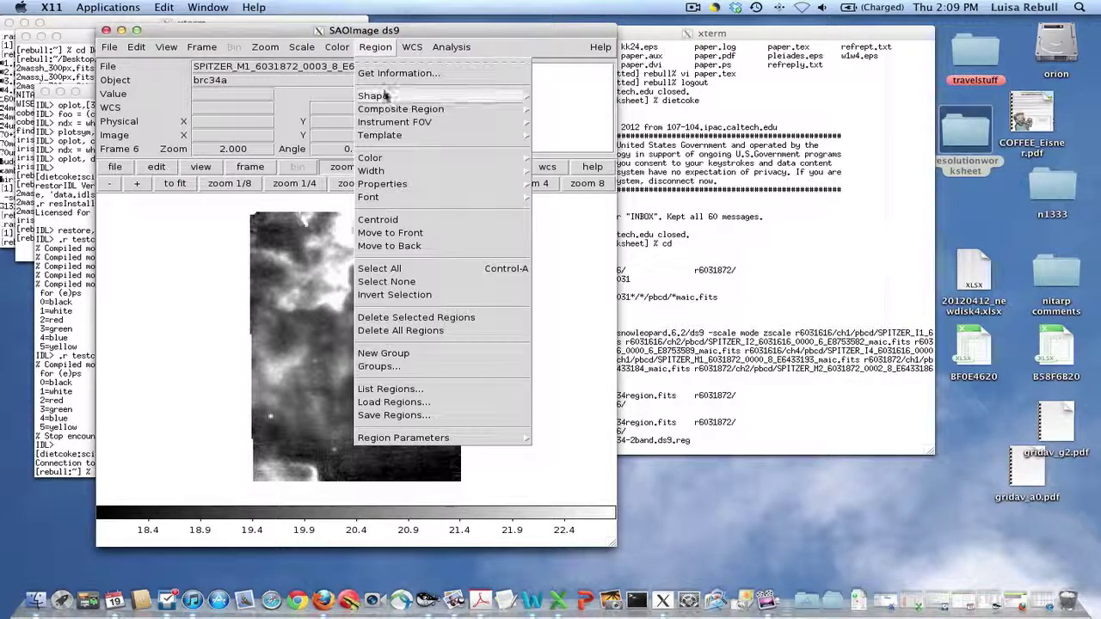
mouse_move(387, 96)
left_click(559, 160)
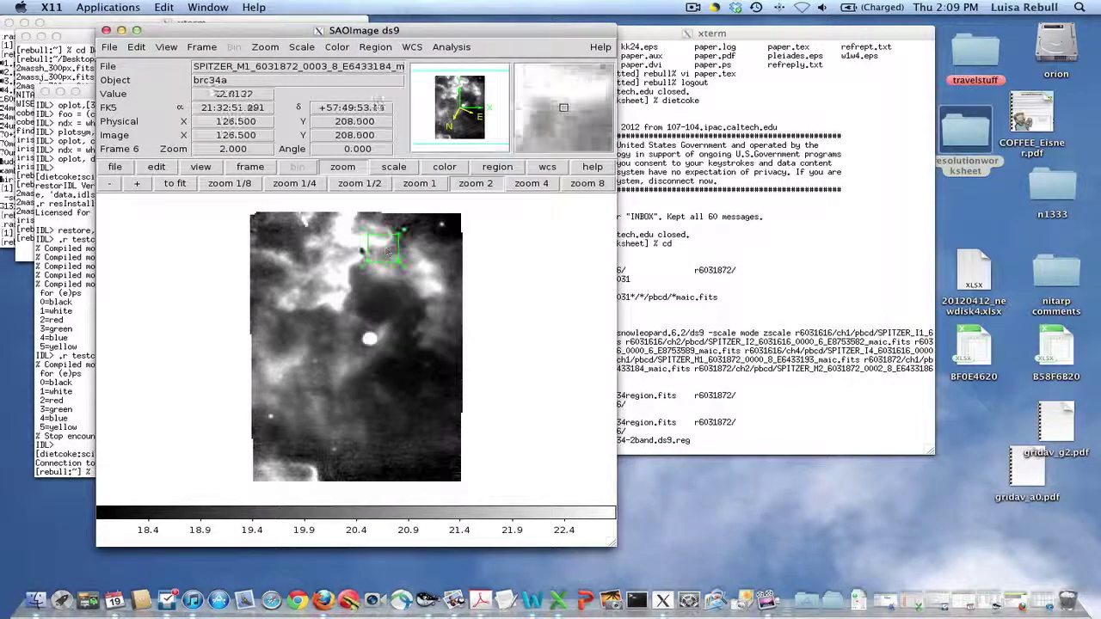
left_click_drag(387, 252, 254, 482)
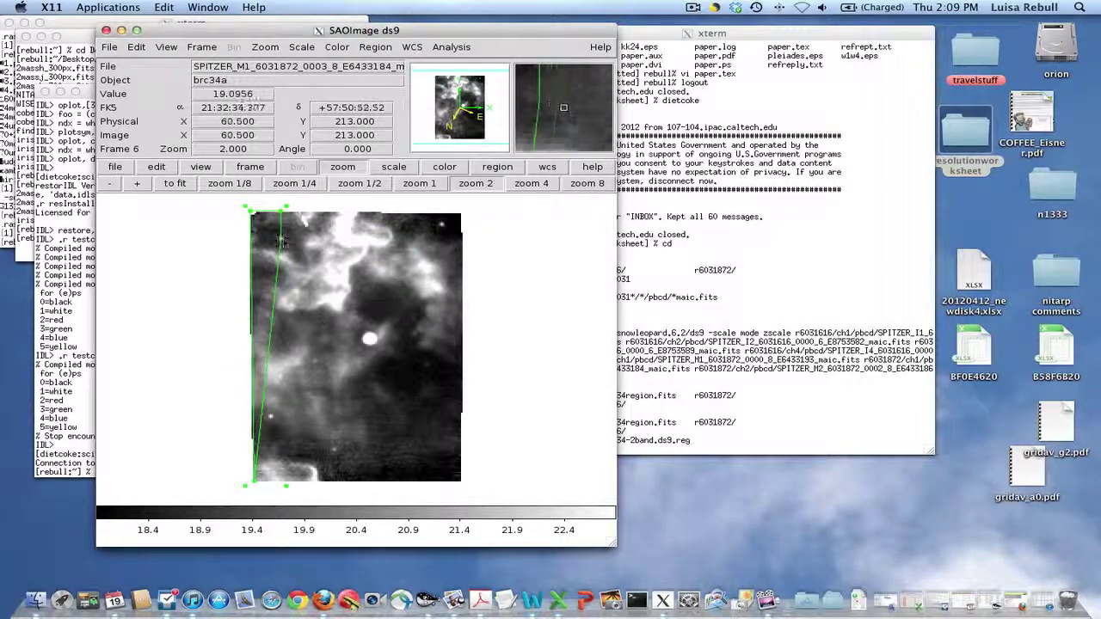
left_click_drag(254, 482, 465, 486)
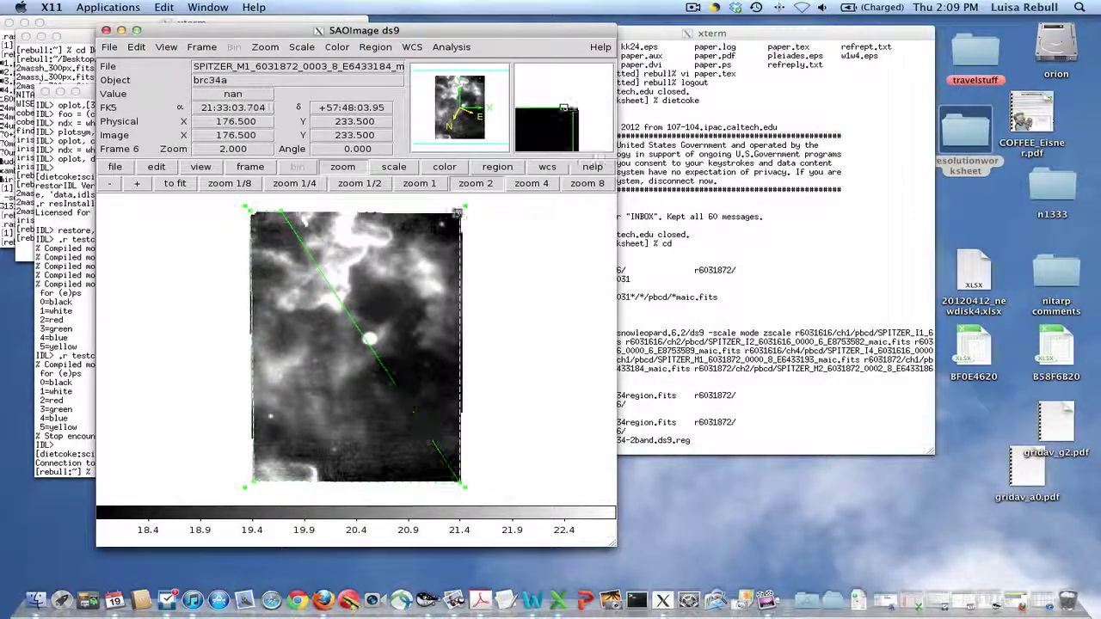
left_click(375, 46)
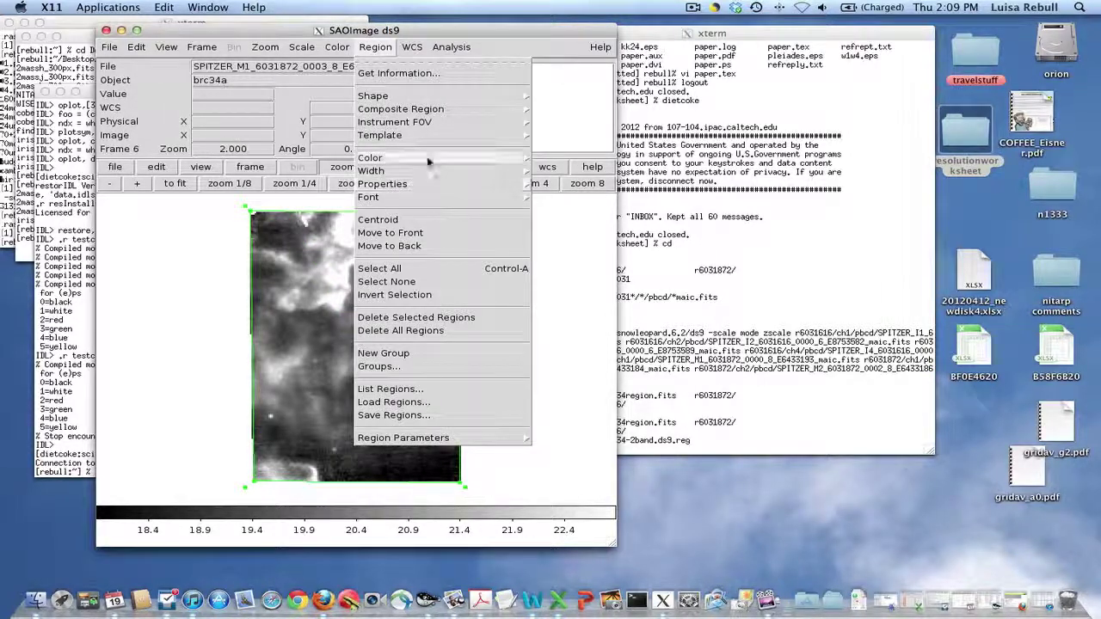
mouse_move(456, 158)
left_click(554, 196)
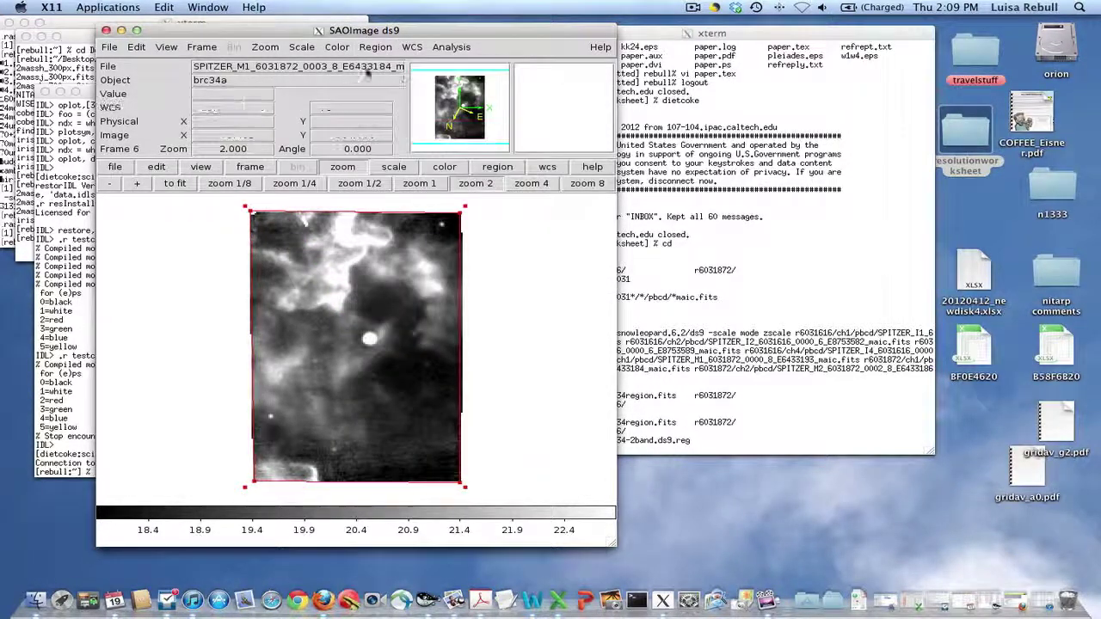
Save the region as brc34-m24-2.ds9.reg in ds9 format with fk5 coordinates
left_click(375, 47)
left_click(394, 415)
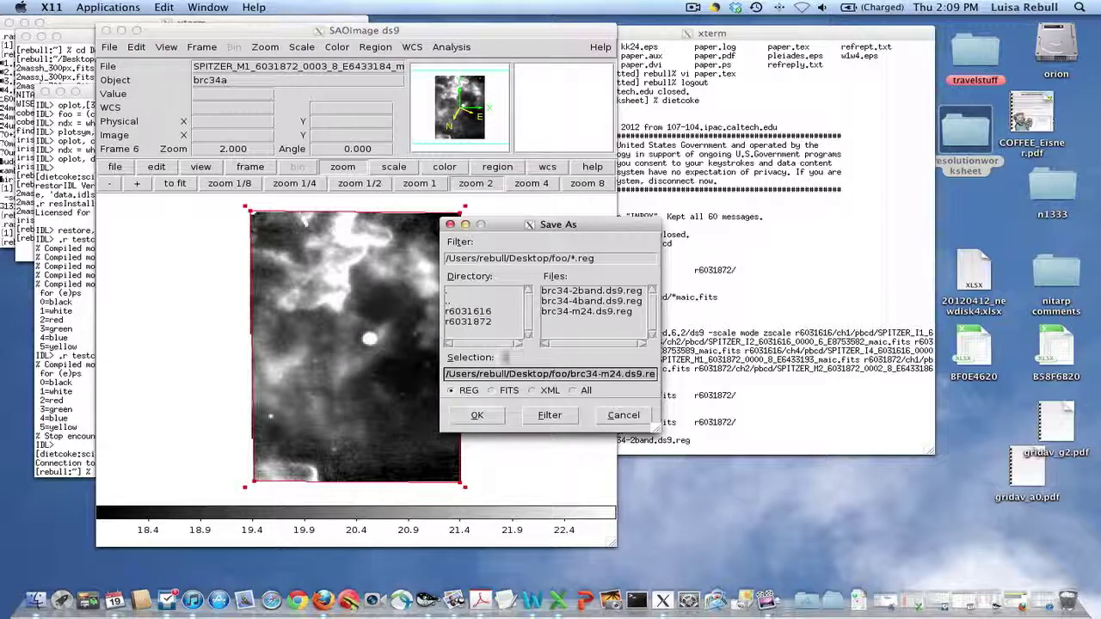
left_click(593, 314)
left_click(611, 375)
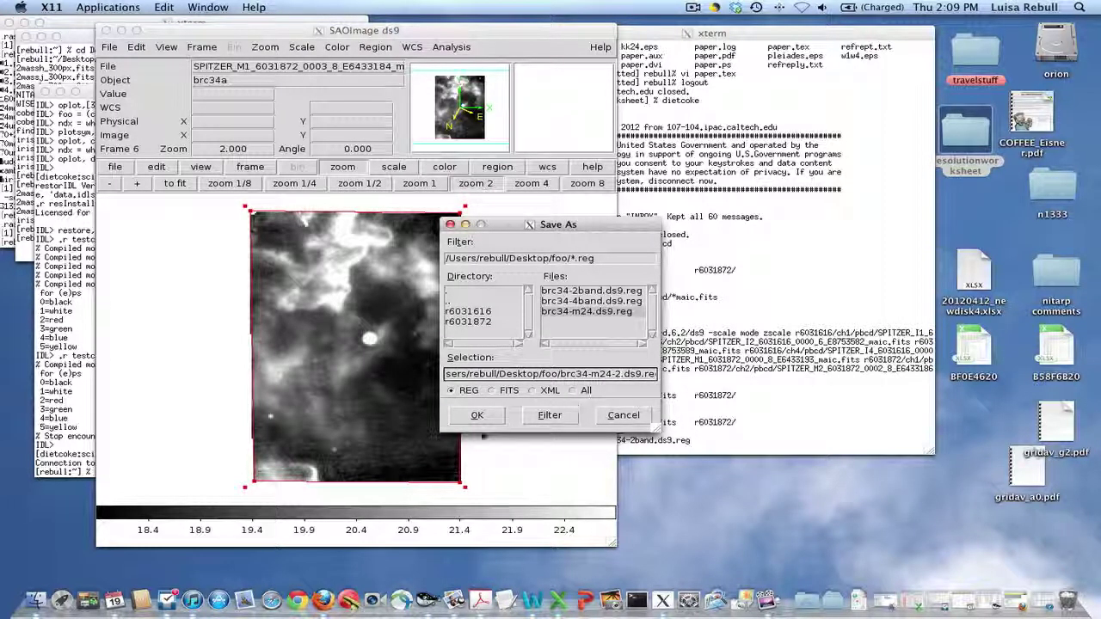
left_click(478, 416)
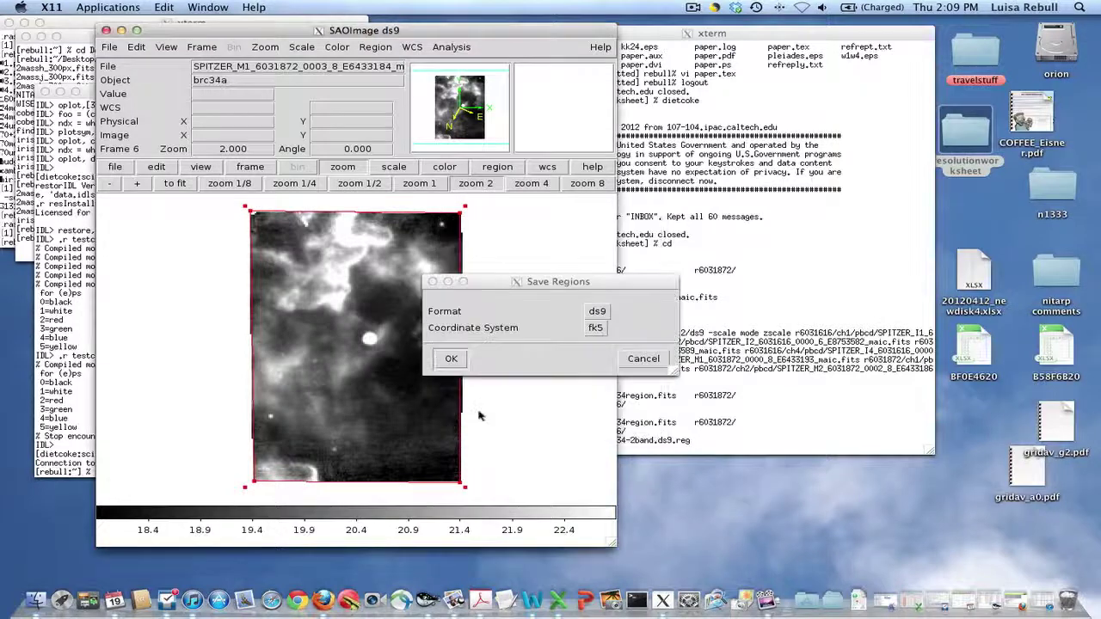
left_click(595, 328)
left_click(595, 328)
left_click(452, 360)
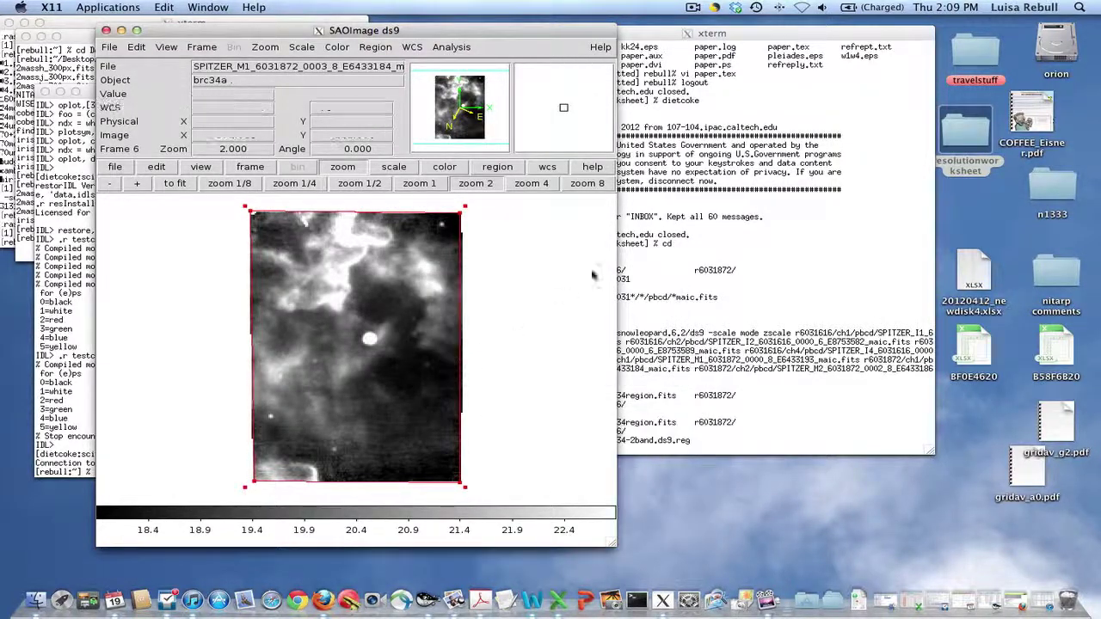
List the folder in xterm to find the new region file, quitting an empty vi session
left_click(699, 327)
type("ls")
key("Return")
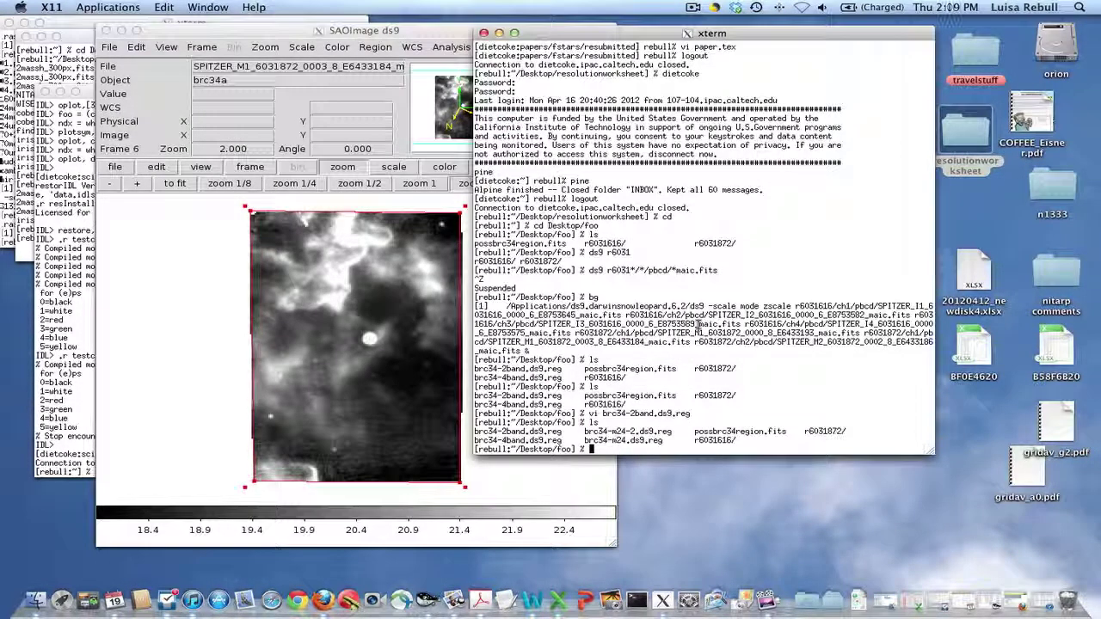
scroll(699, 324, "up", 15)
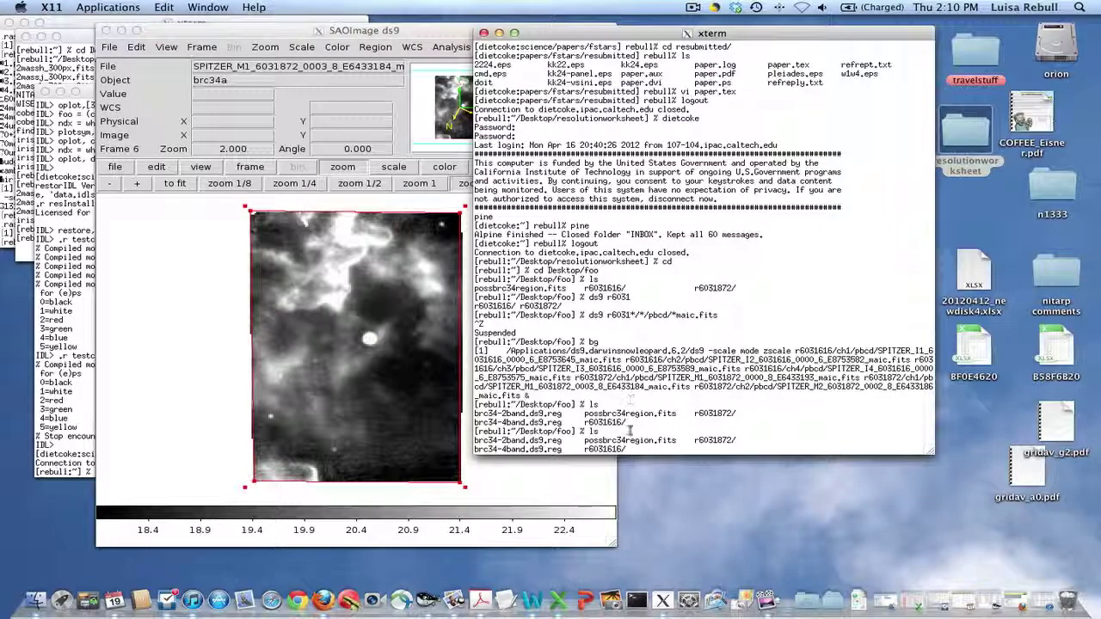
scroll(645, 429, "up", 15)
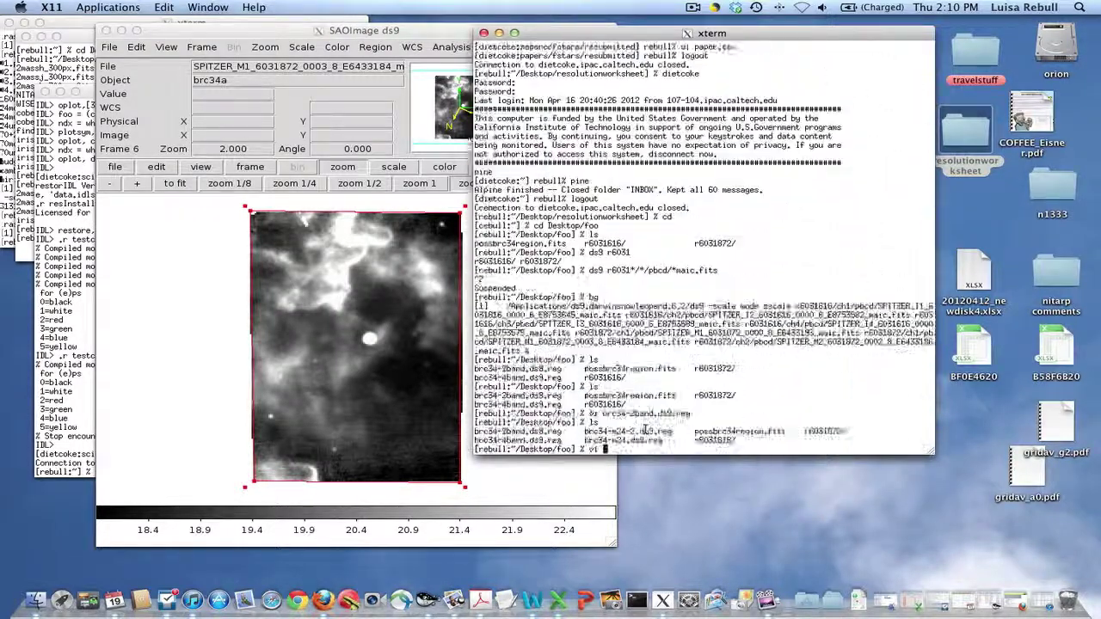
type(":q")
key("Return")
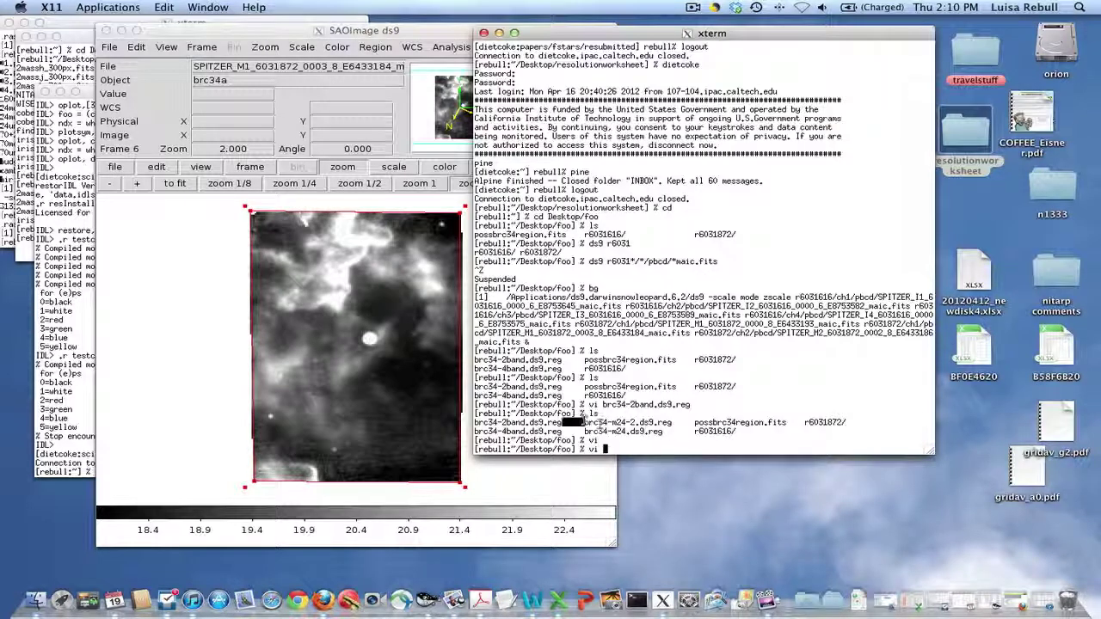
Open brc34-m24-2.ds9.reg in vi, set its outline to dashed, and save the file
left_click_drag(586, 422, 658, 423)
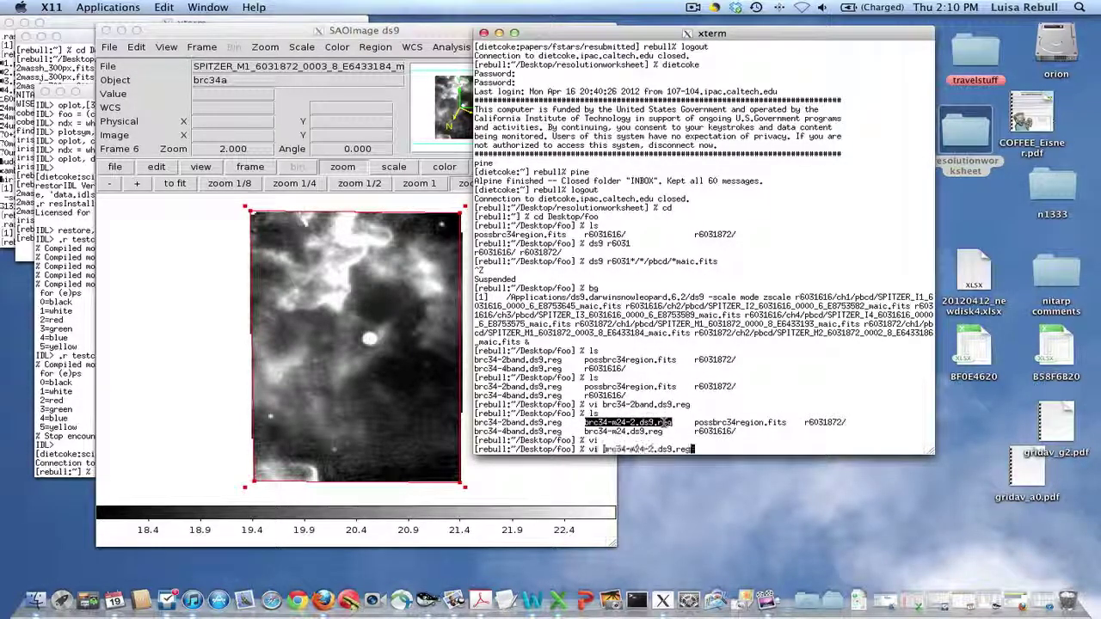
key("Return")
type("/co")
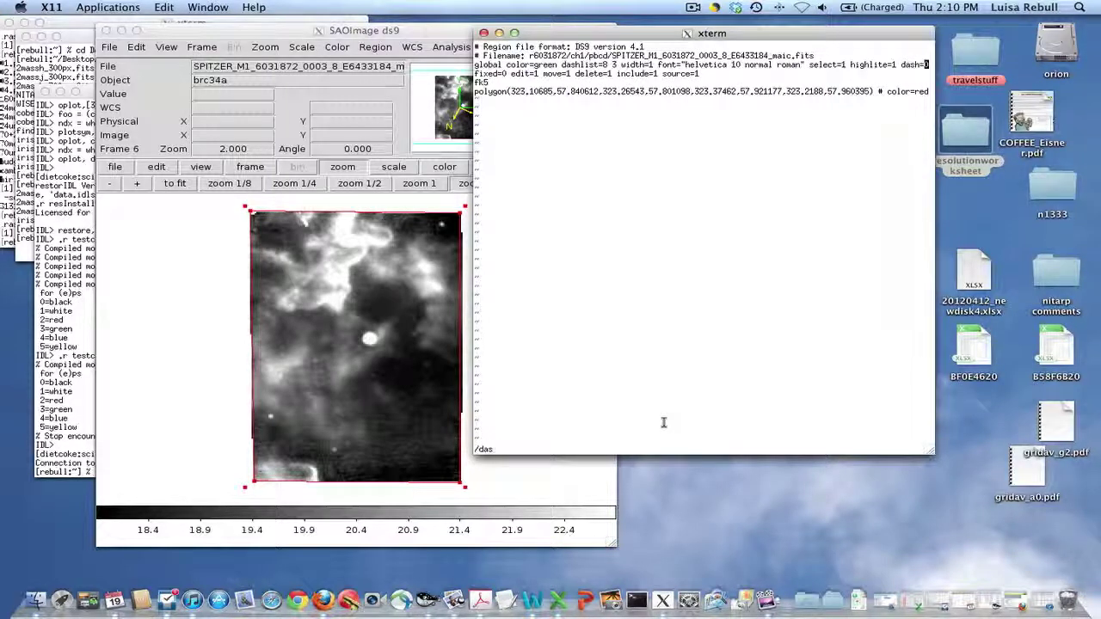
key("Return")
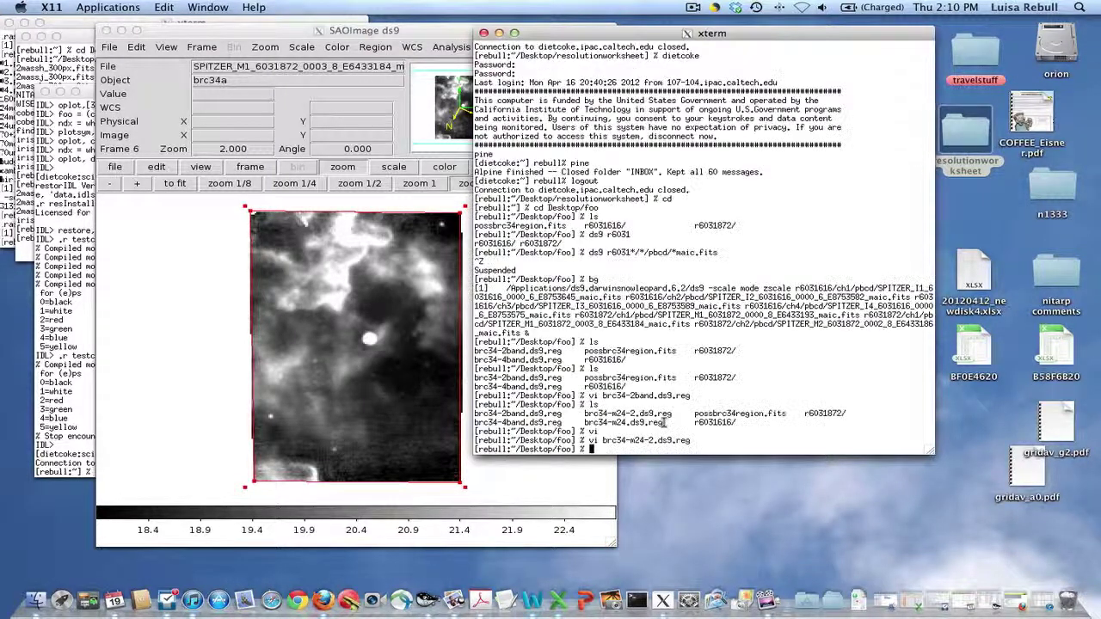
Load the edited brc34-m24-2.ds9.reg region file into the current frame
left_click(405, 283)
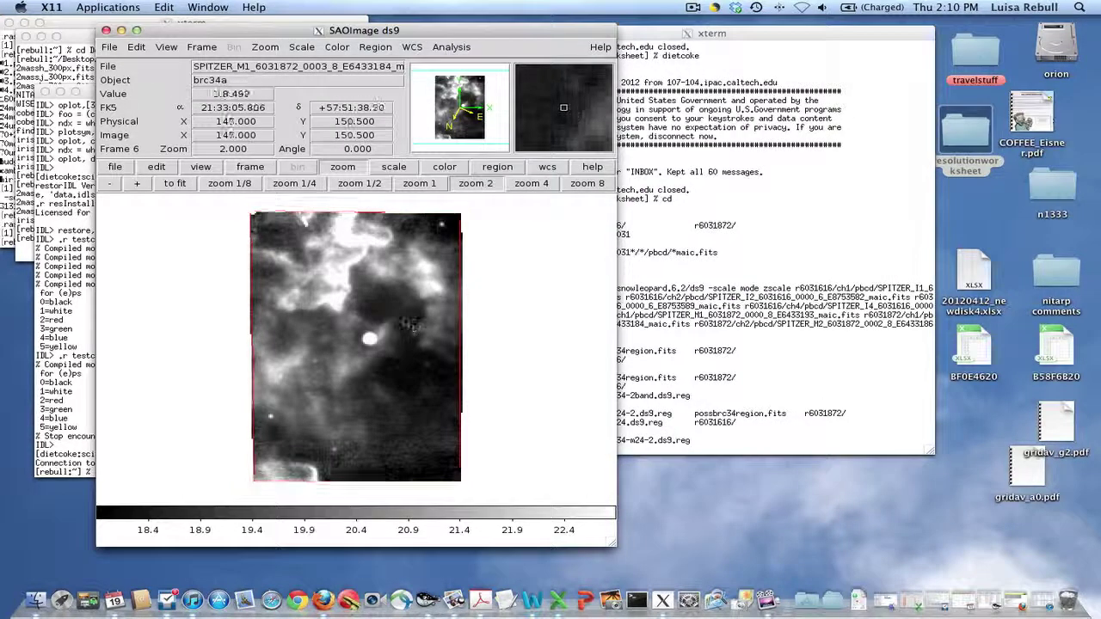
left_click(497, 167)
left_click(533, 184)
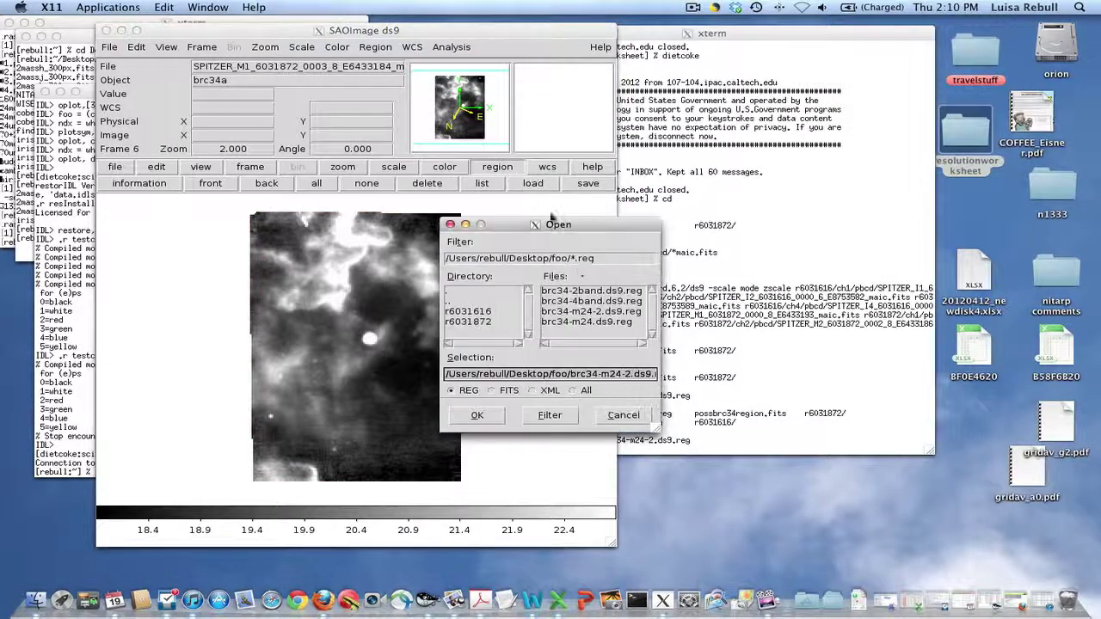
left_click(592, 311)
left_click(484, 416)
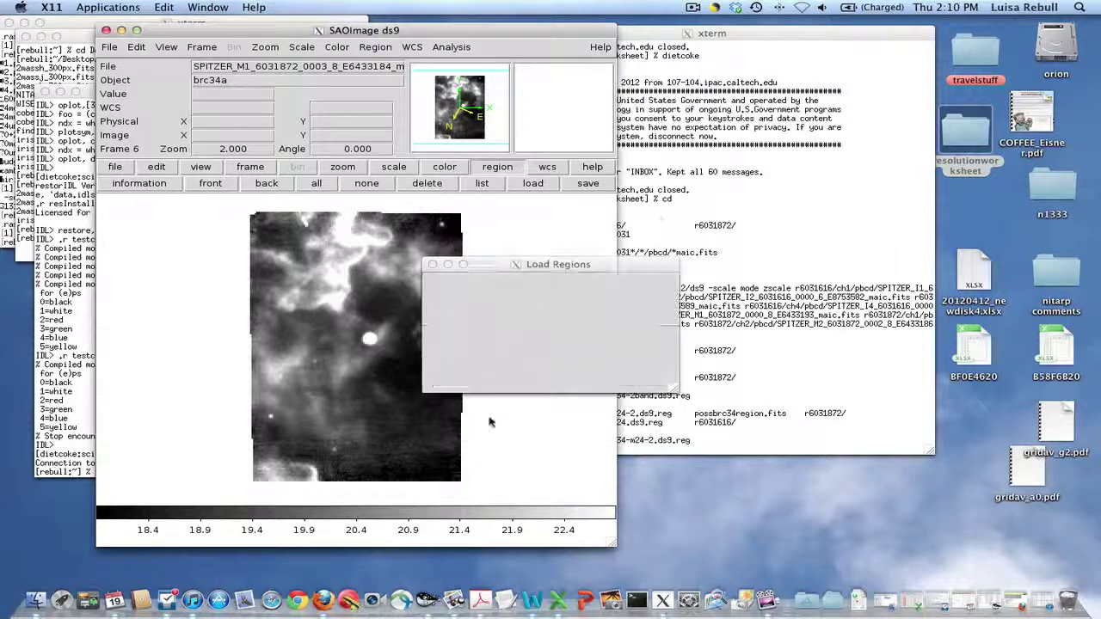
left_click(453, 375)
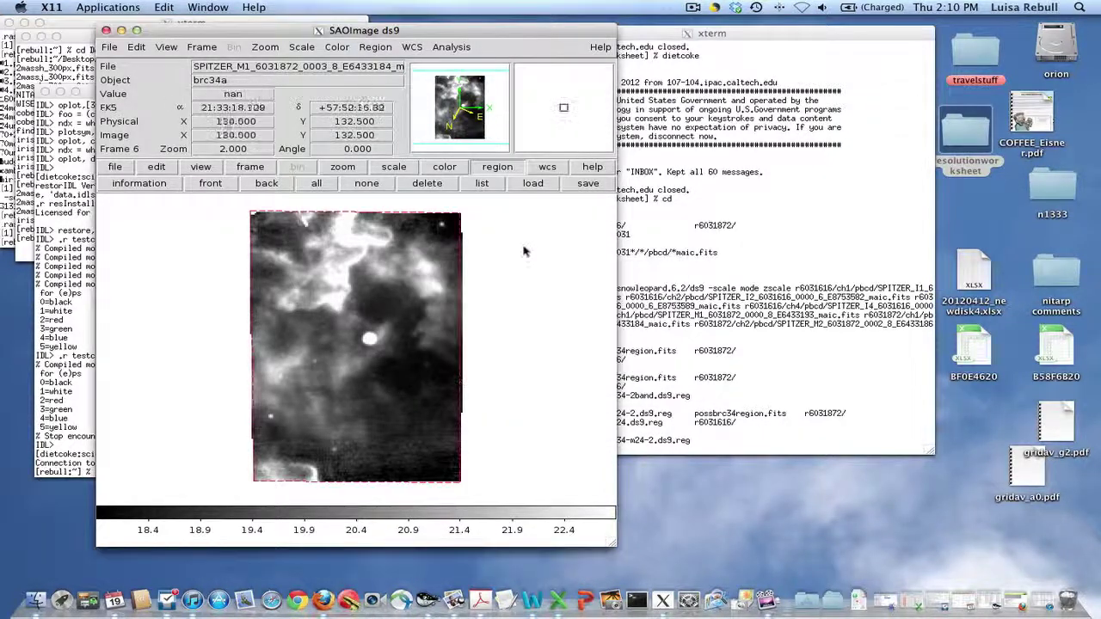
left_click(534, 183)
left_click(624, 327)
left_click(484, 416)
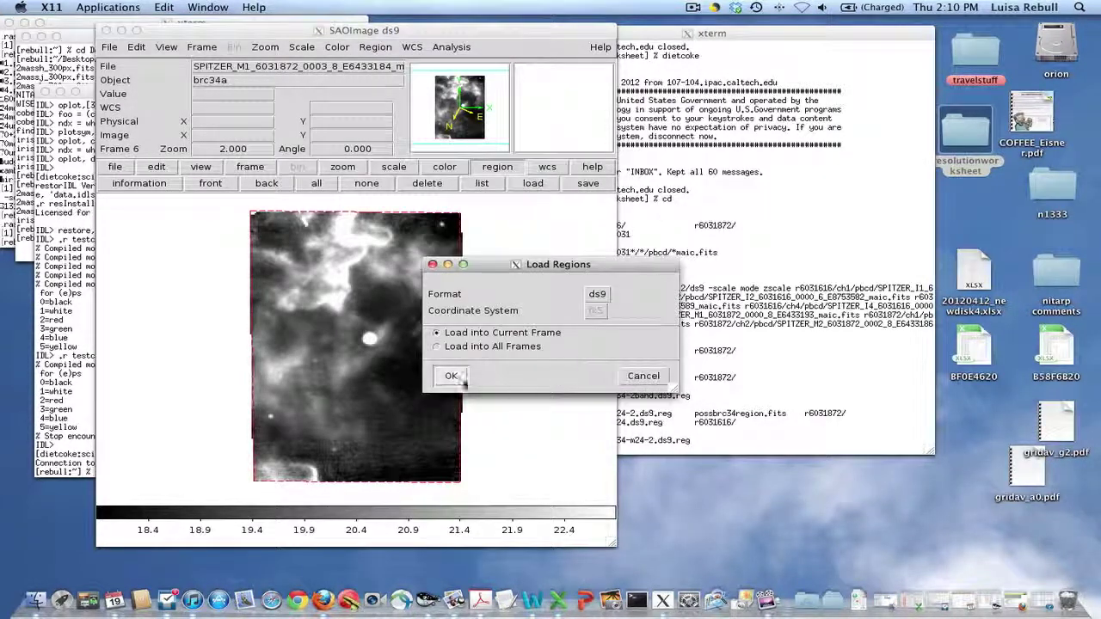
left_click(451, 376)
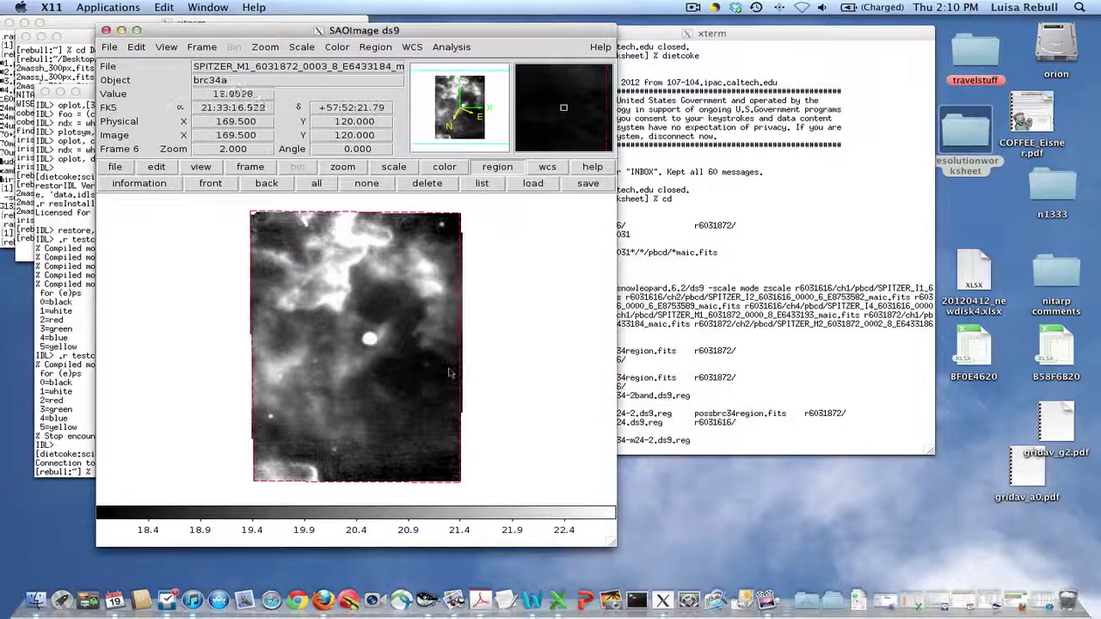
Zoom the image out to 1/2
left_click(342, 166)
left_click(110, 183)
left_click(109, 183)
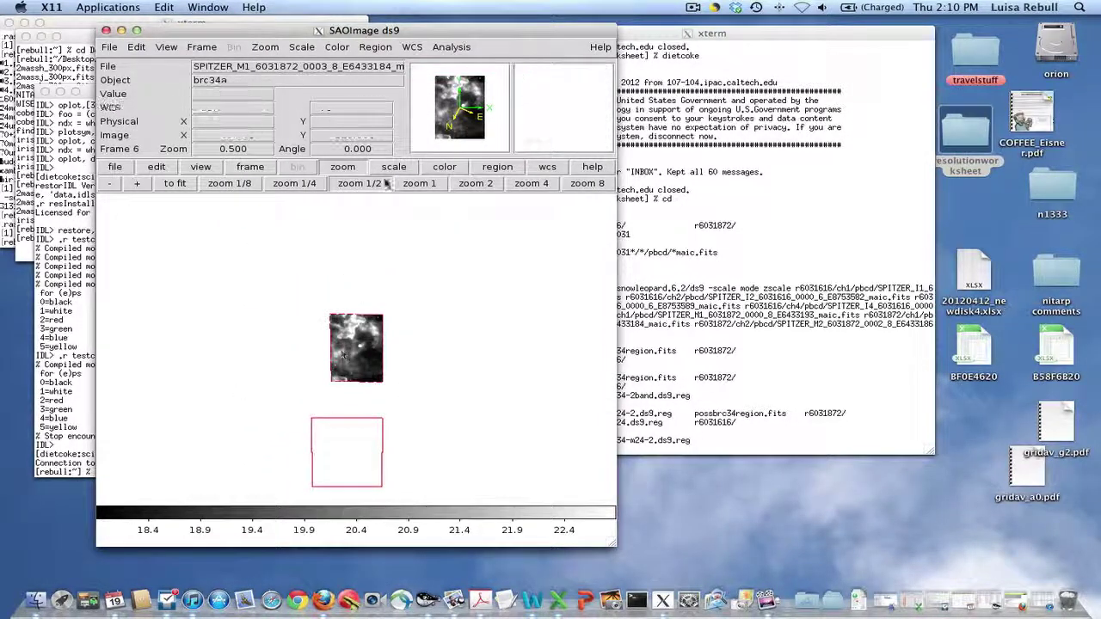
Save the regions over brc34-m24.ds9.reg, confirming the replacement
left_click(498, 168)
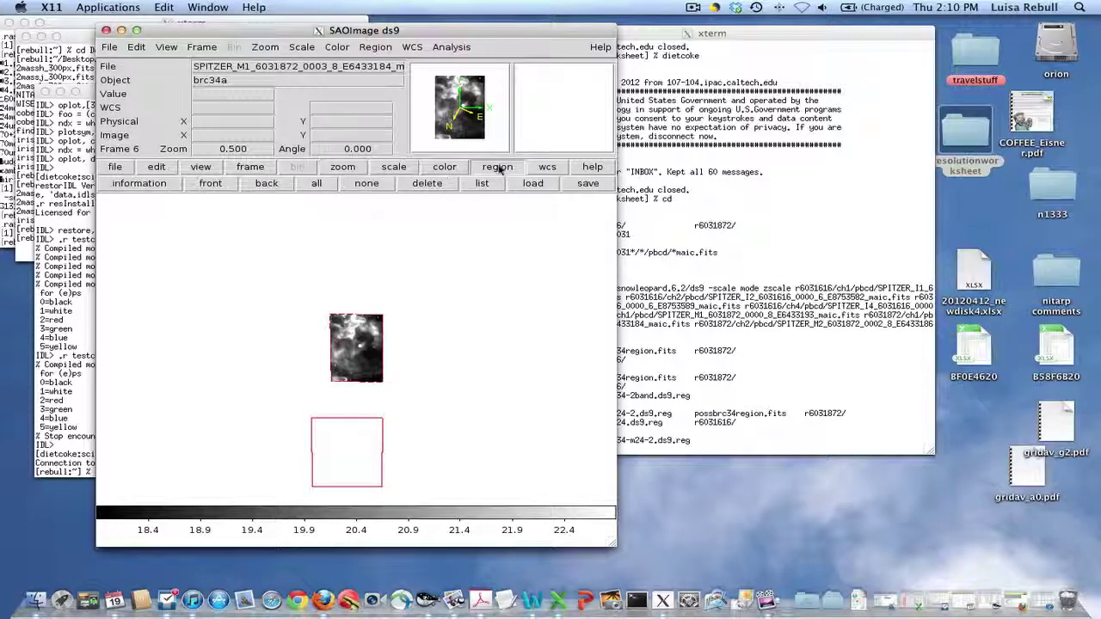
left_click(588, 183)
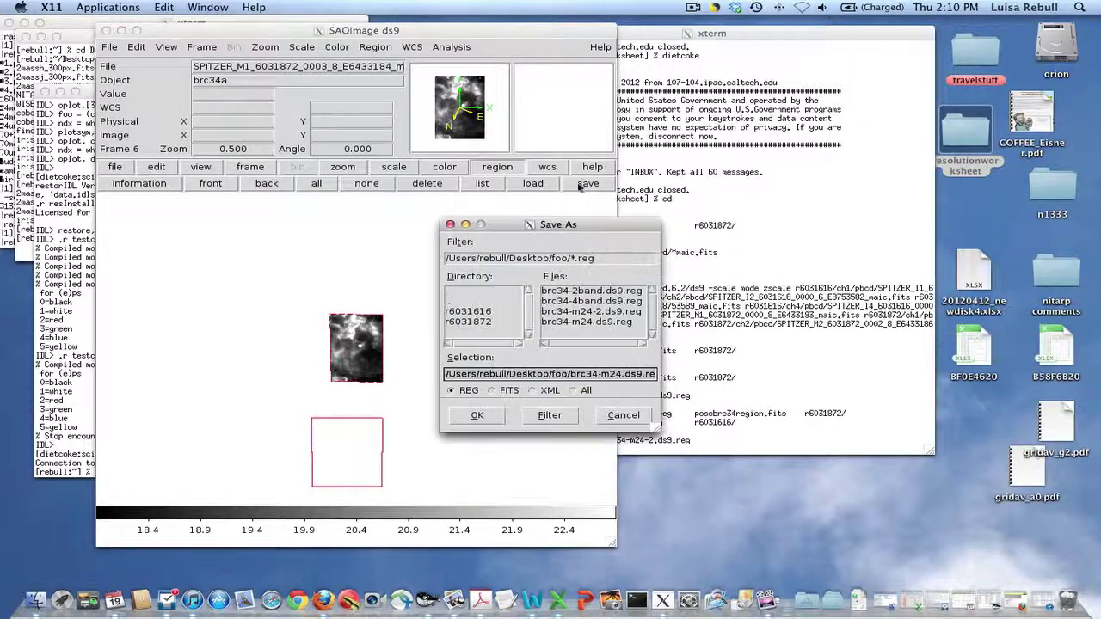
left_click(598, 322)
left_click(479, 417)
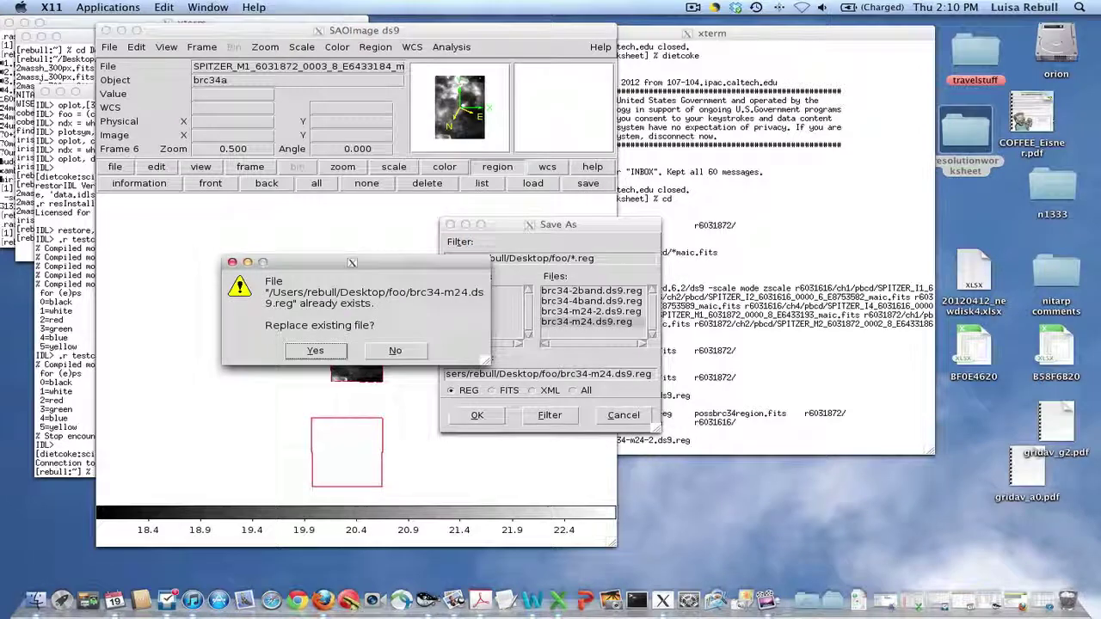
left_click(315, 349)
left_click(451, 358)
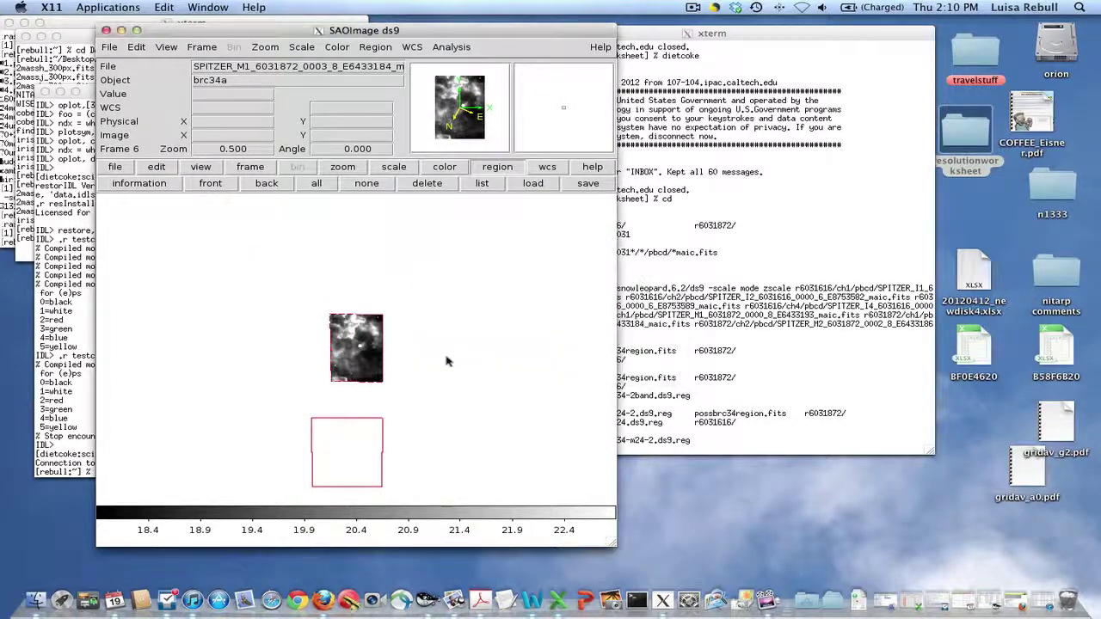
Advance to Frame 7, centre the SPITZER_M2 mosaic and set zoom to 2
left_click(253, 167)
left_click(553, 184)
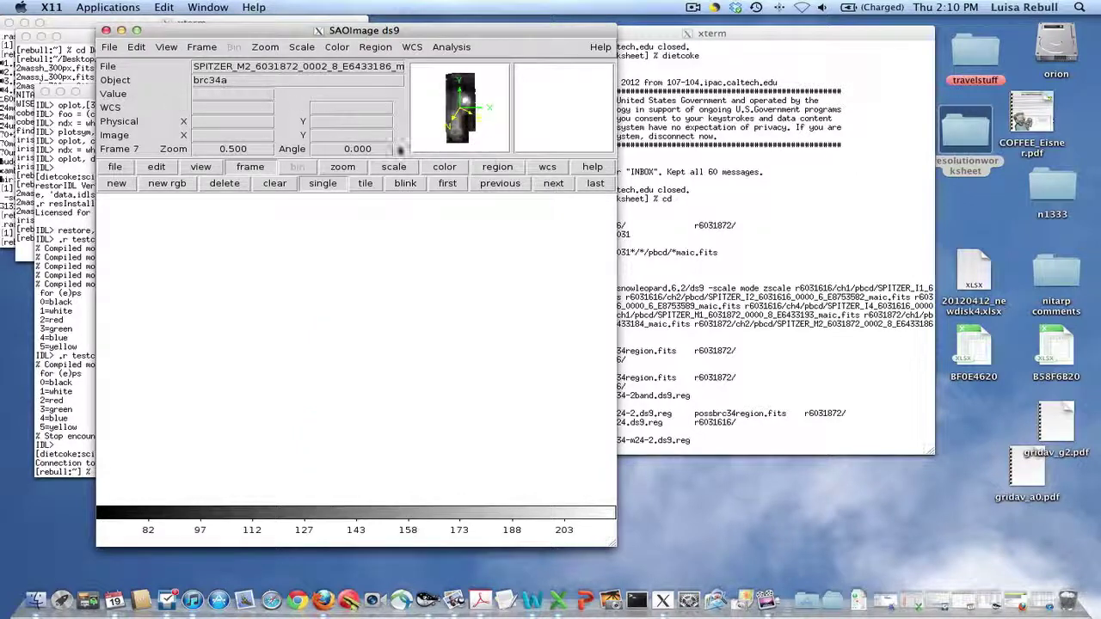
left_click(266, 48)
left_click(275, 69)
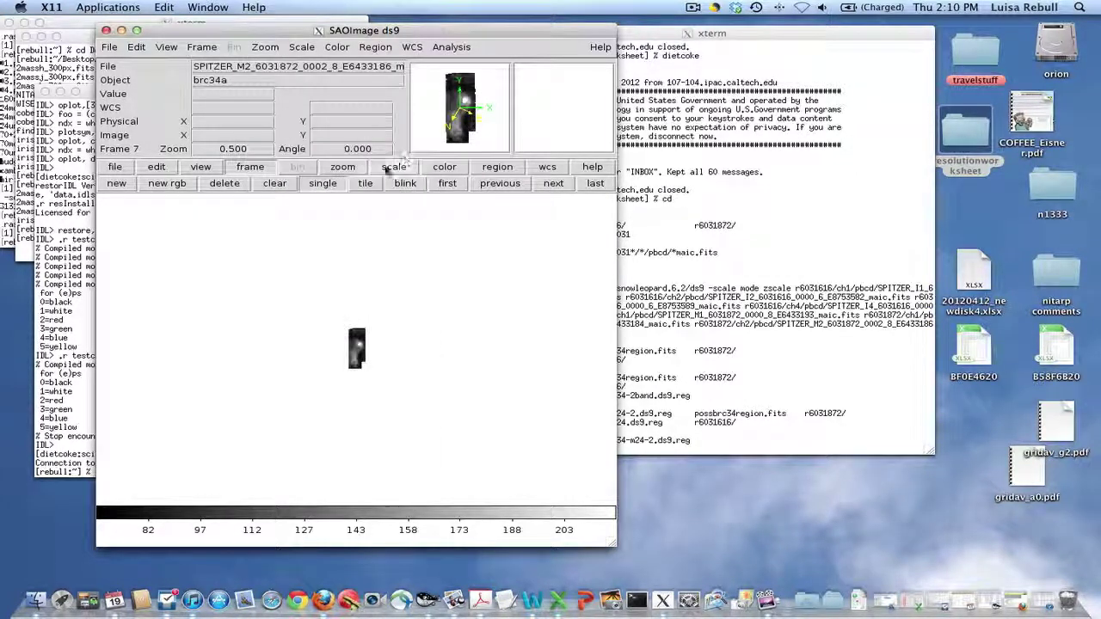
left_click(342, 167)
left_click(138, 184)
left_click(144, 185)
left_click(110, 184)
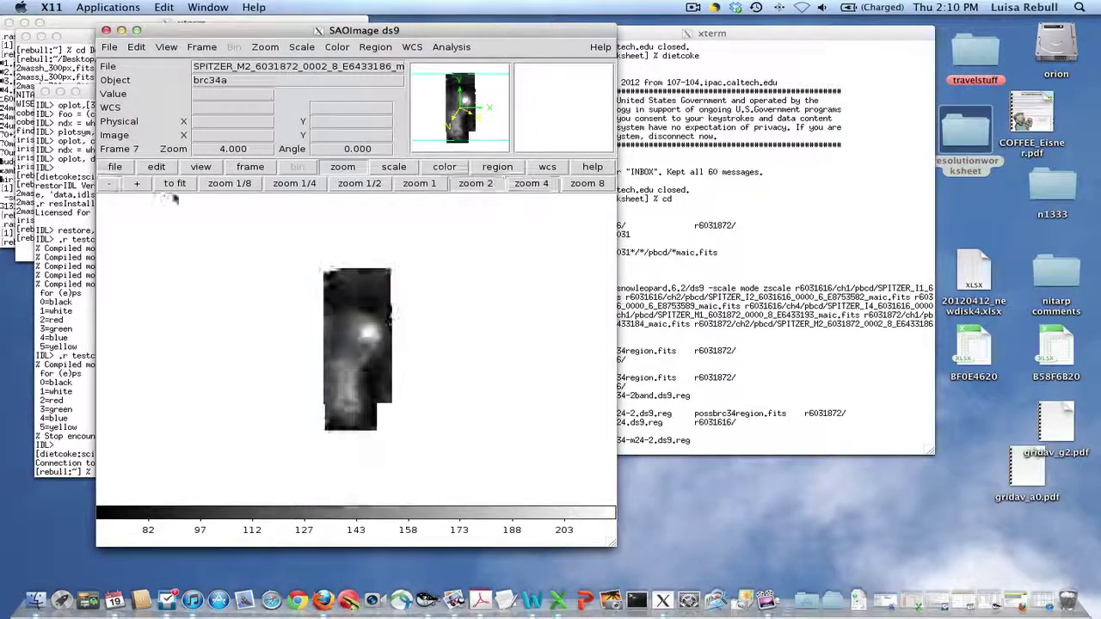
Trace the mosaic's edges with a polygon, dragging vertices to each image corner
left_click(375, 47)
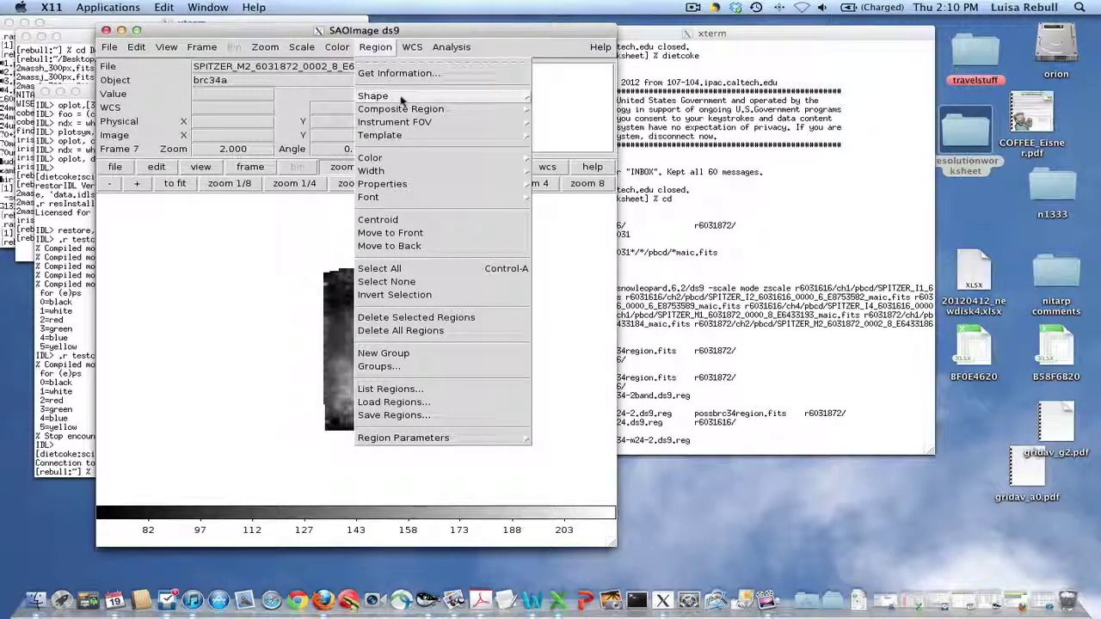
mouse_move(400, 99)
left_click(555, 132)
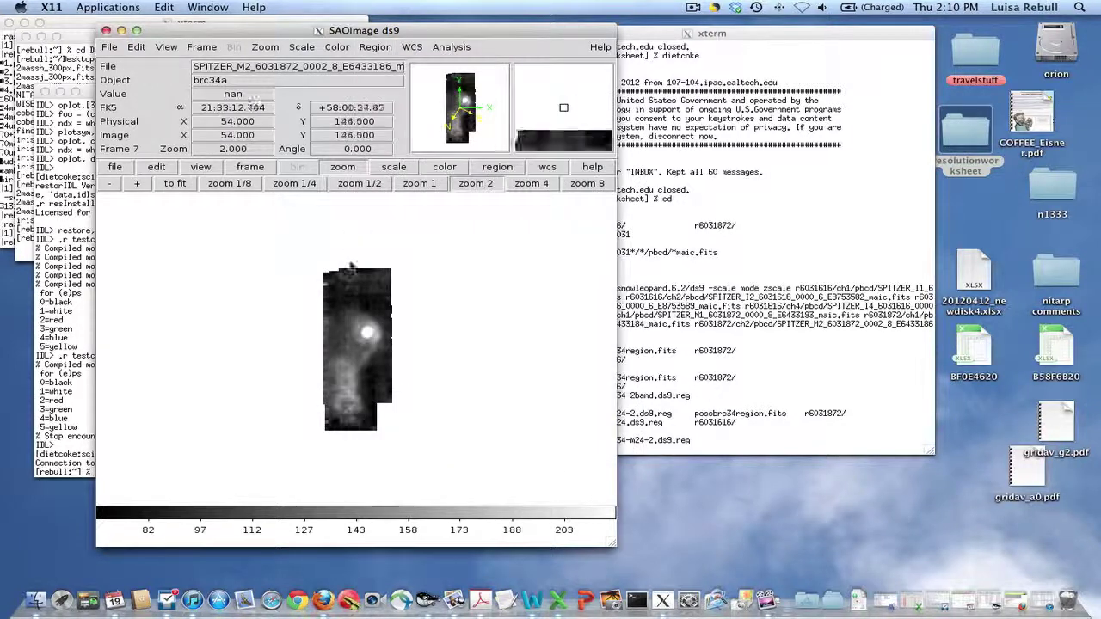
left_click(336, 279)
left_click(337, 281)
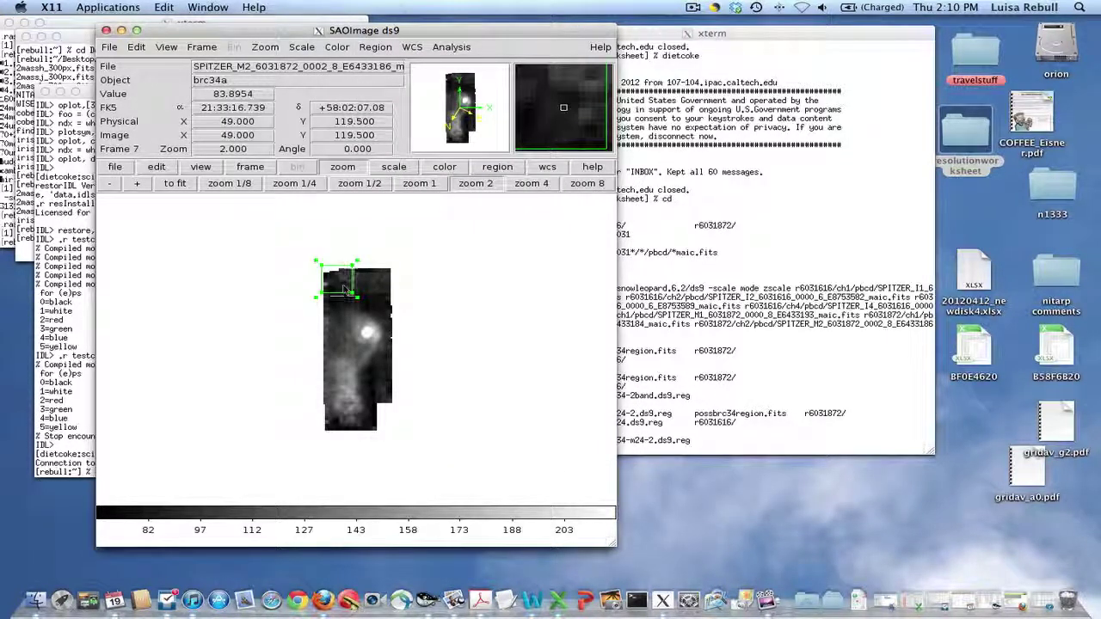
left_click_drag(343, 287, 325, 430)
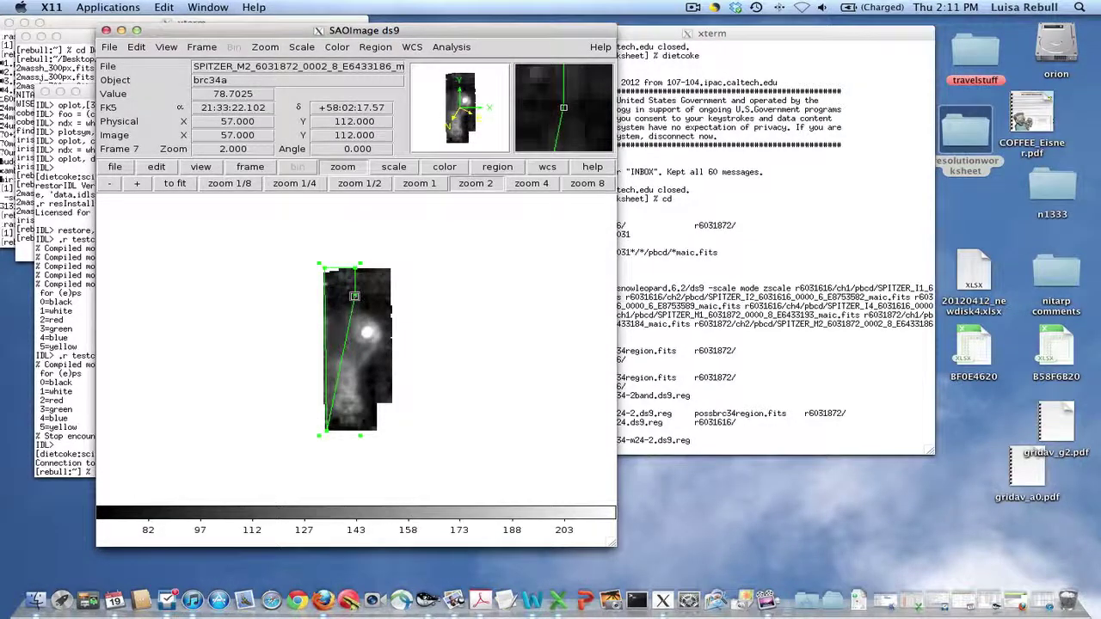
left_click_drag(354, 296, 372, 403)
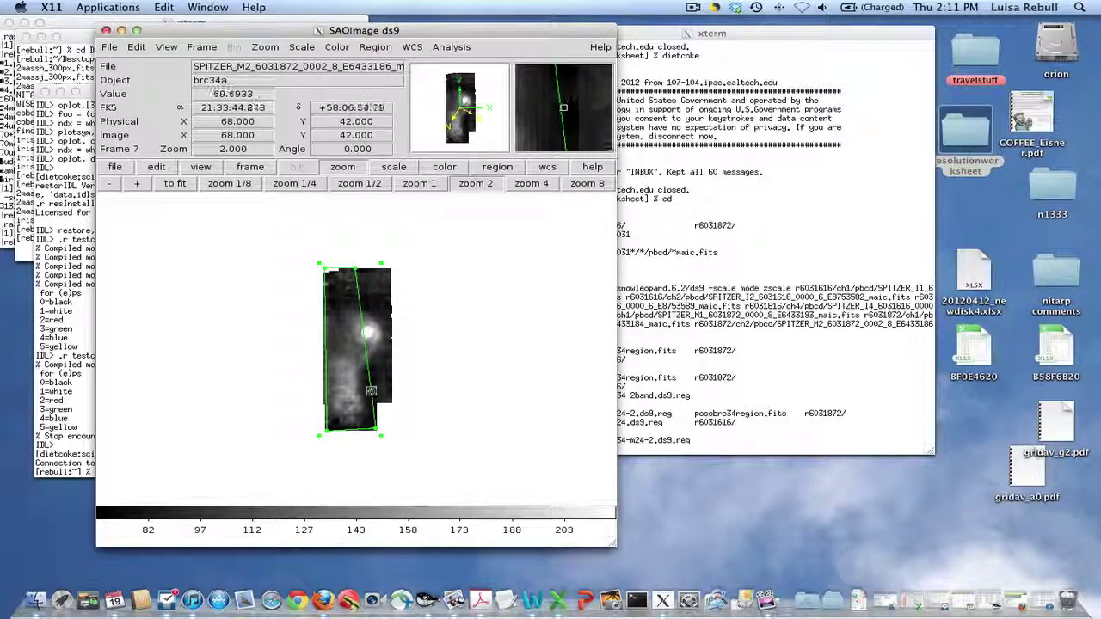
left_click_drag(373, 389, 392, 402)
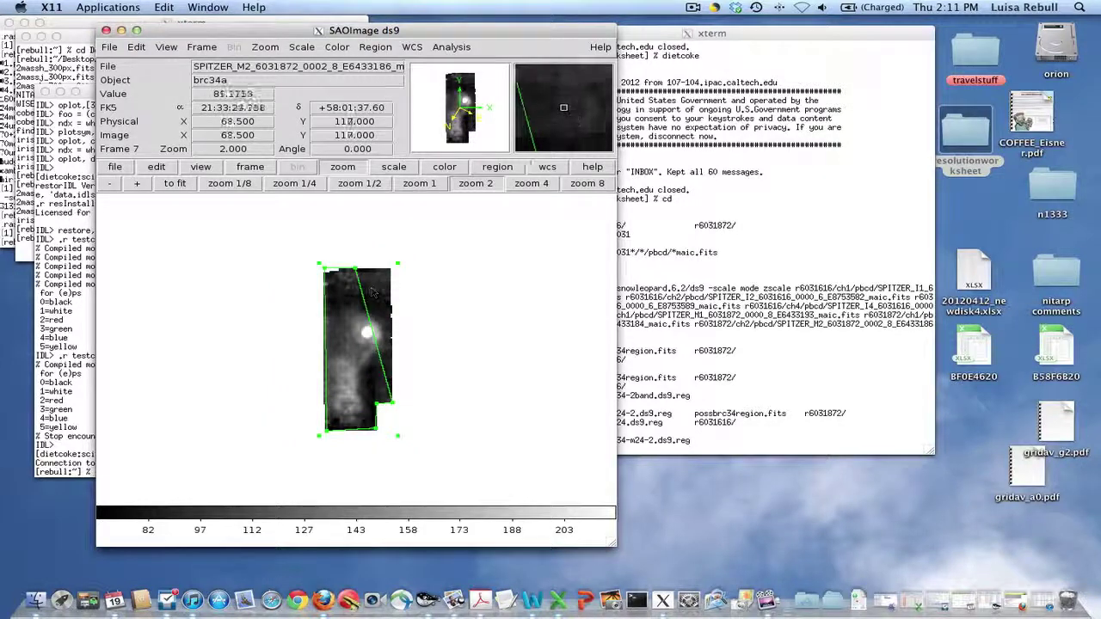
left_click_drag(356, 267, 392, 269)
Make the polygon red and save it as a region file in ds9 format with fk5
left_click(375, 46)
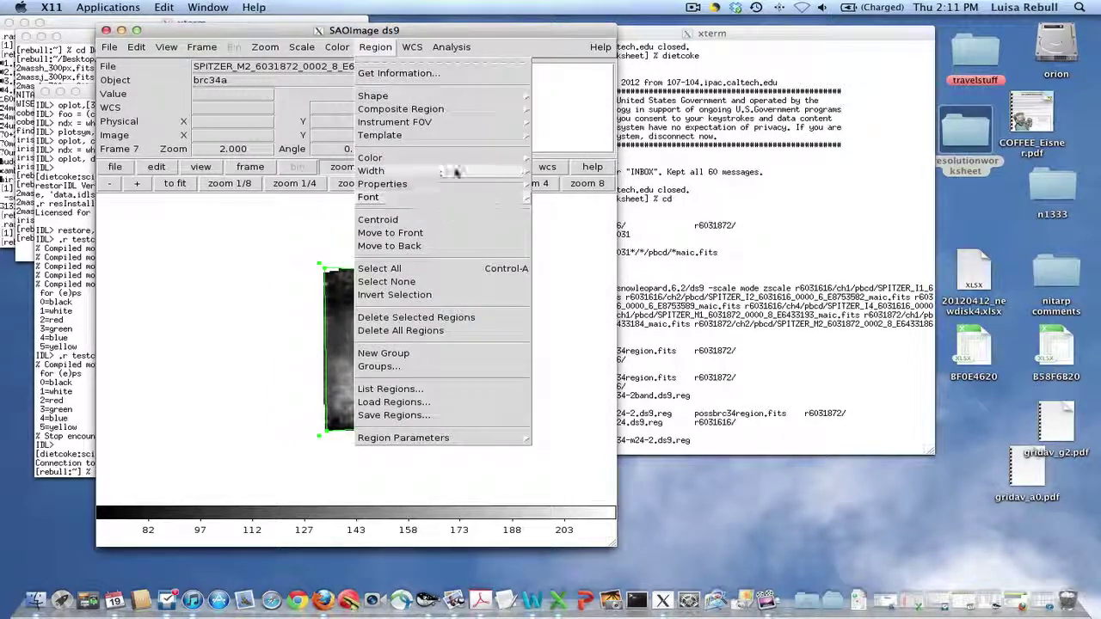
mouse_move(456, 158)
left_click(568, 196)
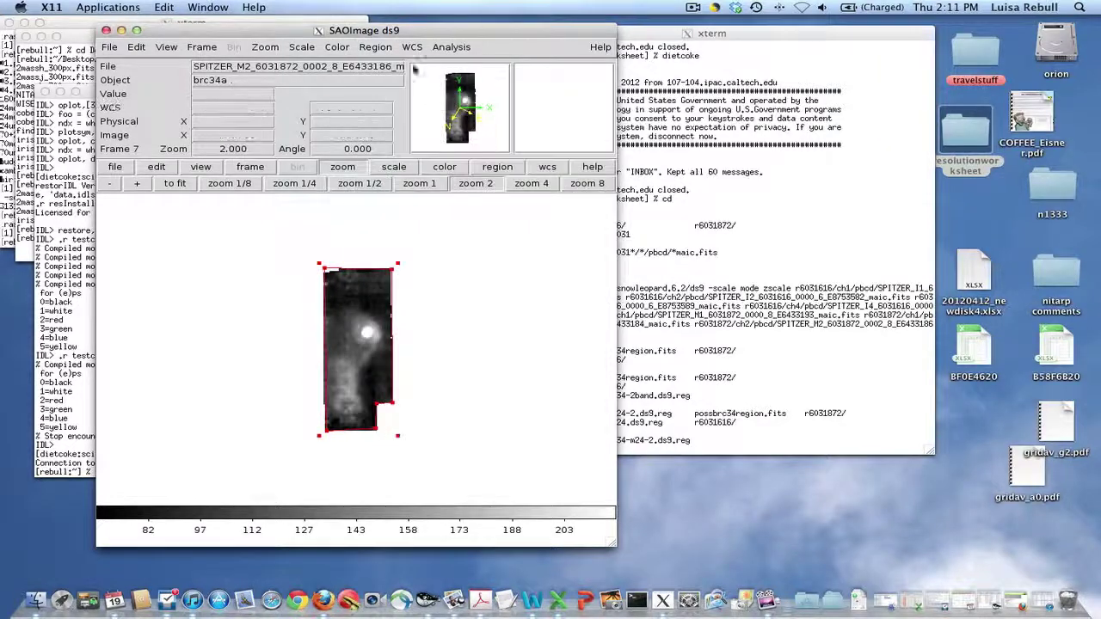
left_click(375, 47)
left_click(422, 415)
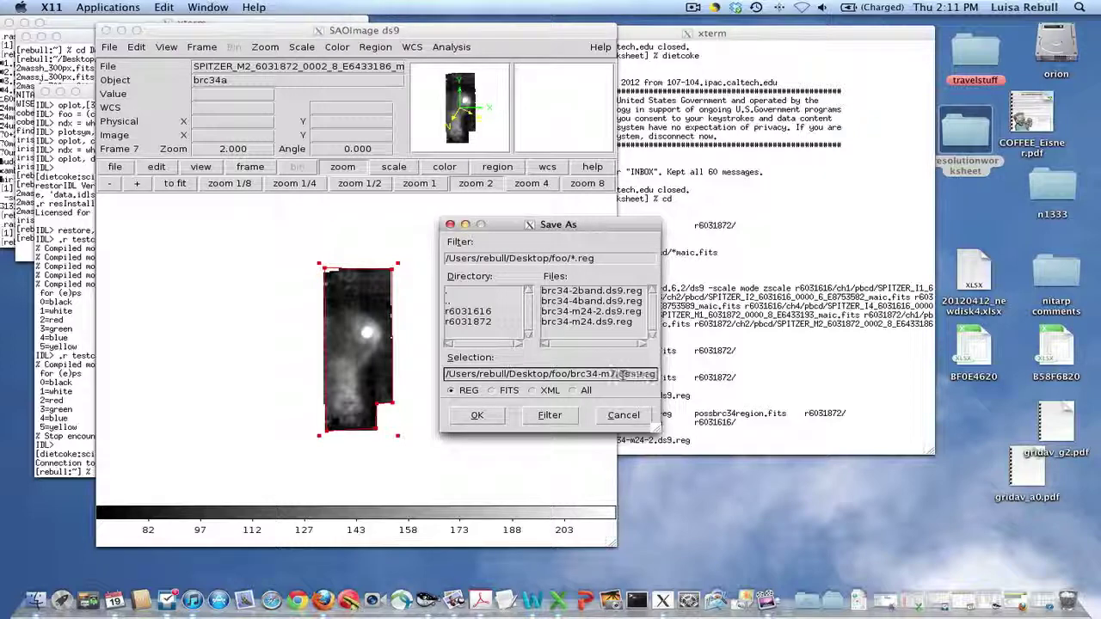
left_click(477, 416)
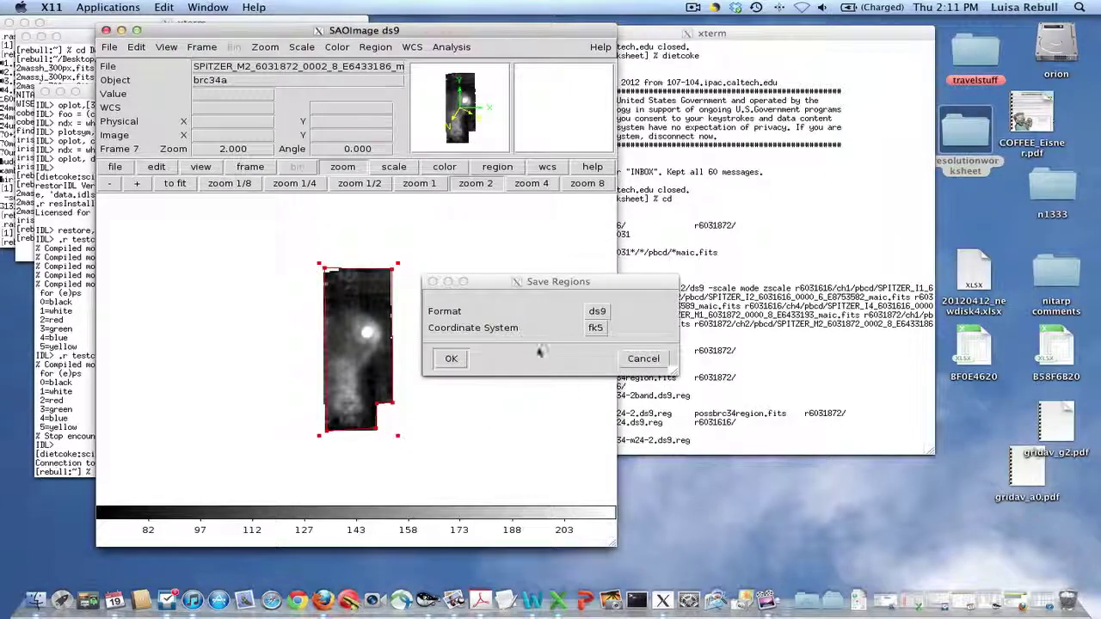
left_click(449, 358)
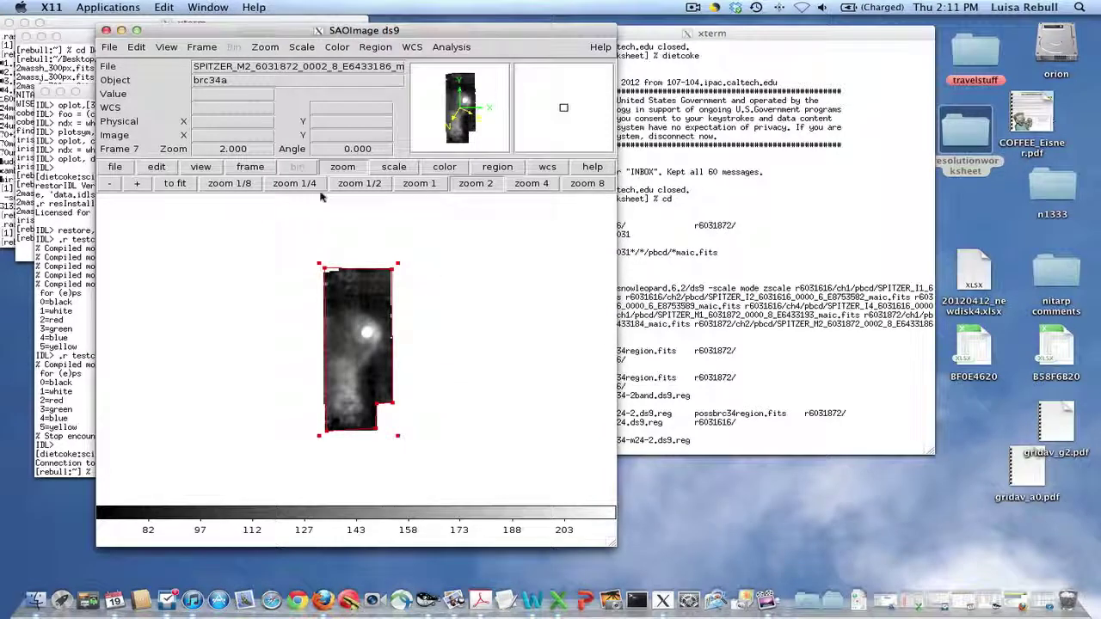
Relaunch ds9 on possbrc34region.fits and load the first two coverage region files
left_click(106, 31)
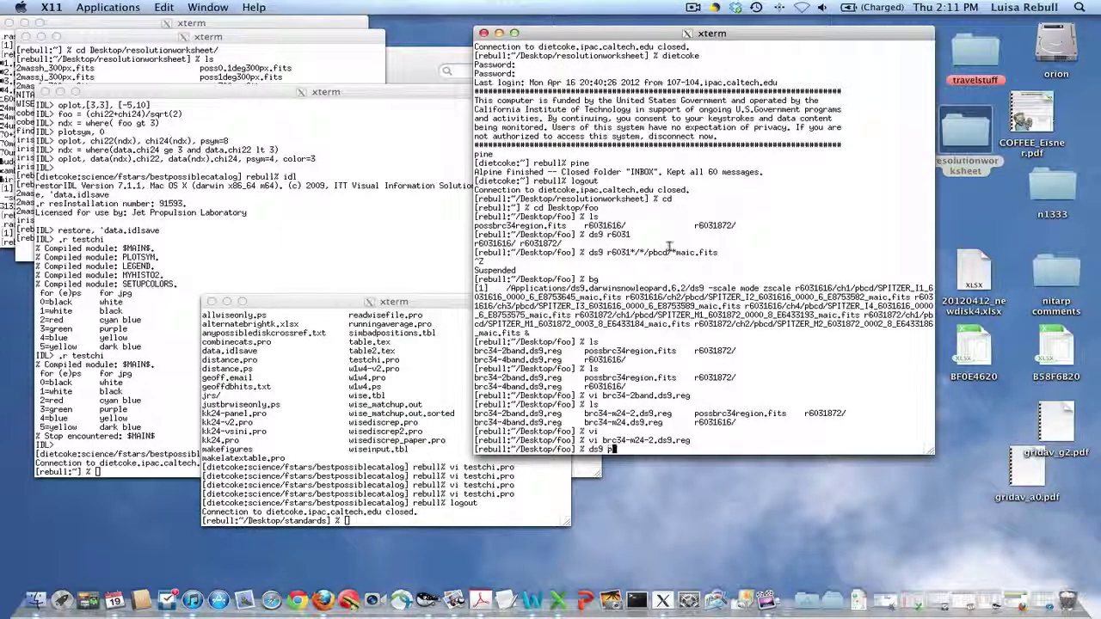
key("Return")
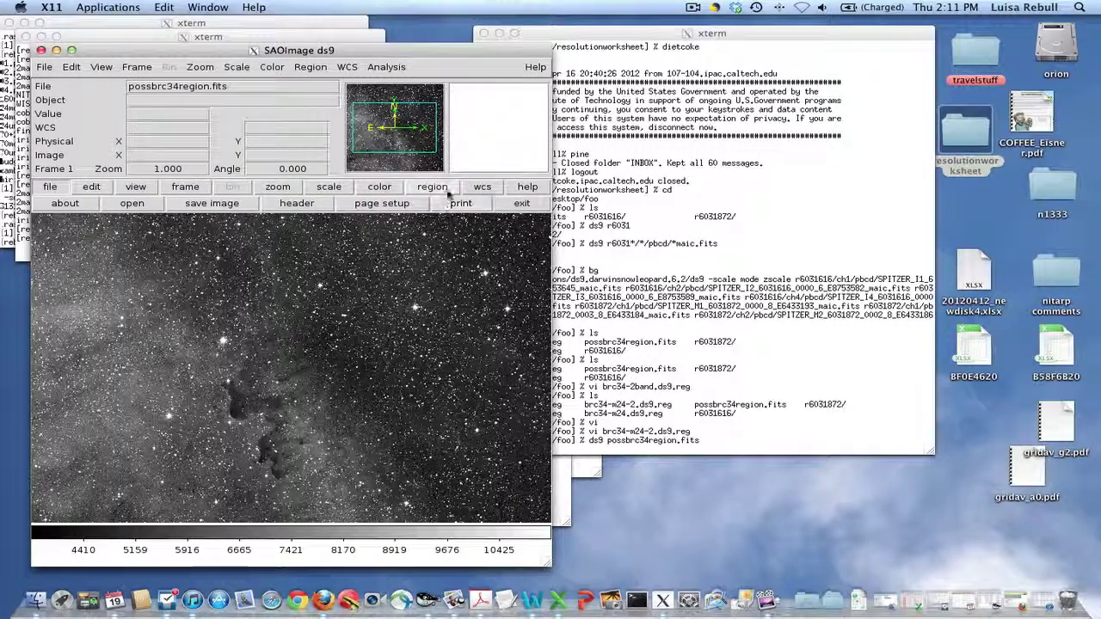
left_click(433, 188)
left_click(468, 203)
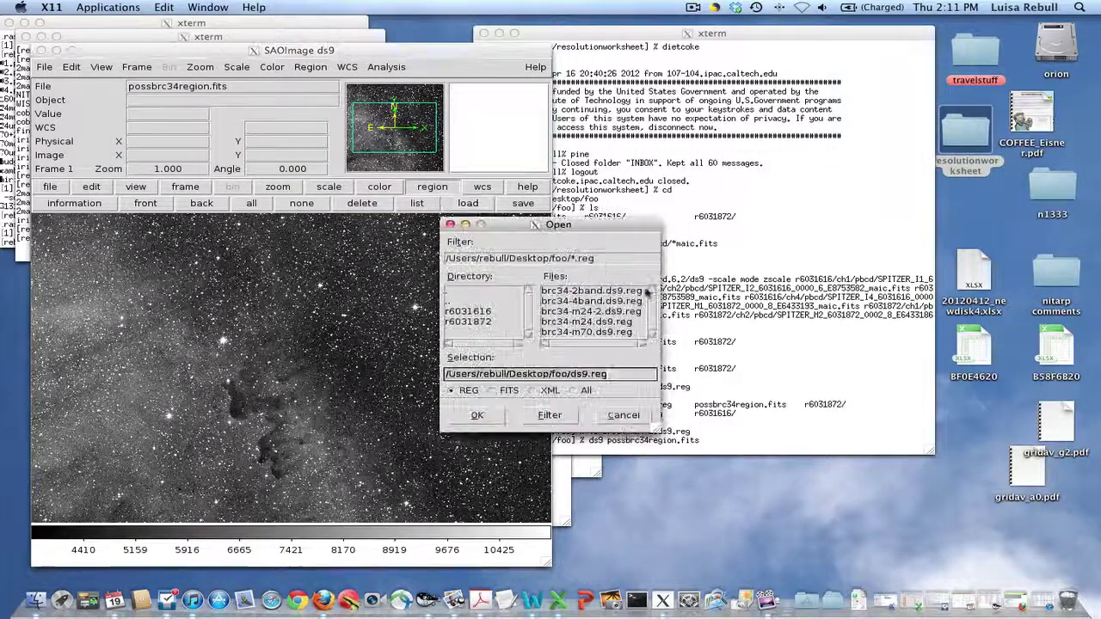
double_click(602, 295)
left_click(452, 375)
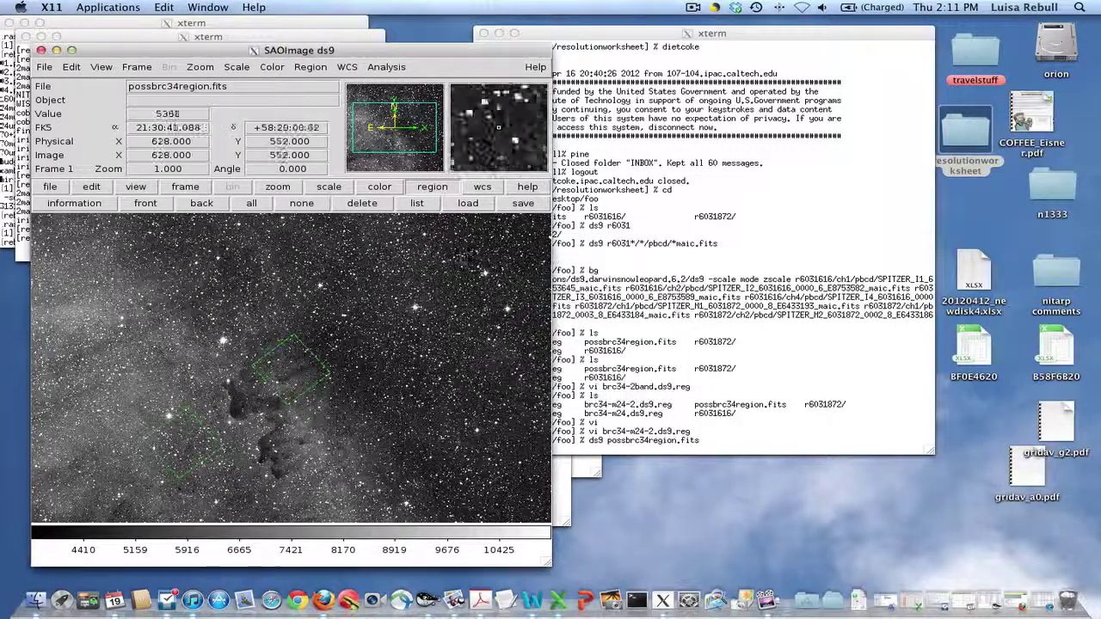
left_click(468, 203)
double_click(606, 322)
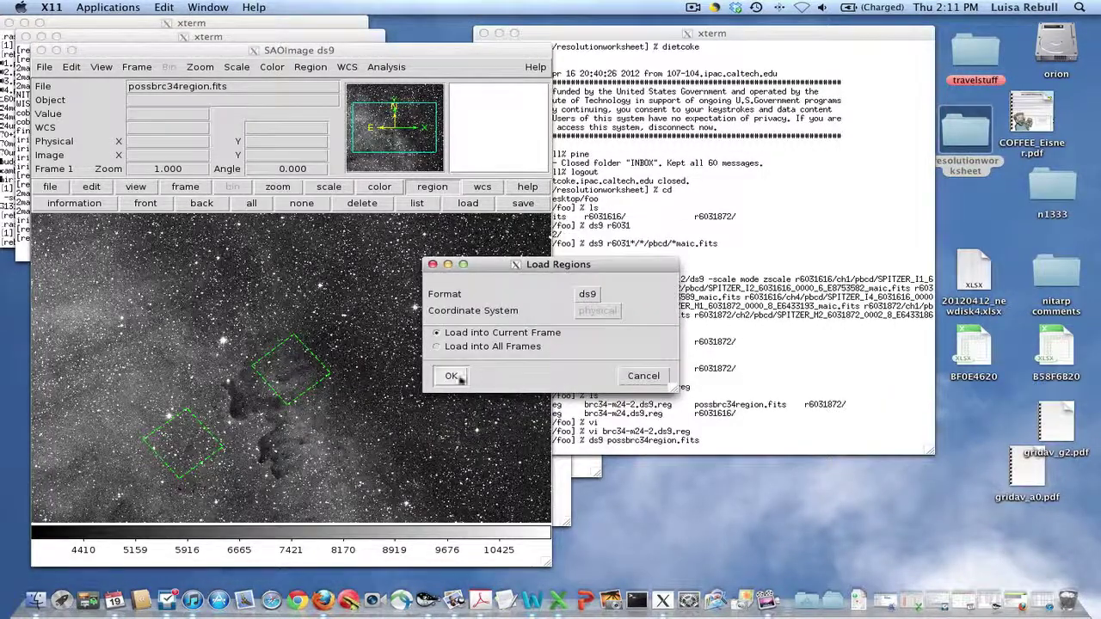
left_click(455, 376)
Load brc34-m24.ds9.reg and one more region file, then recentre the view on the regions
left_click(468, 203)
left_click(589, 321)
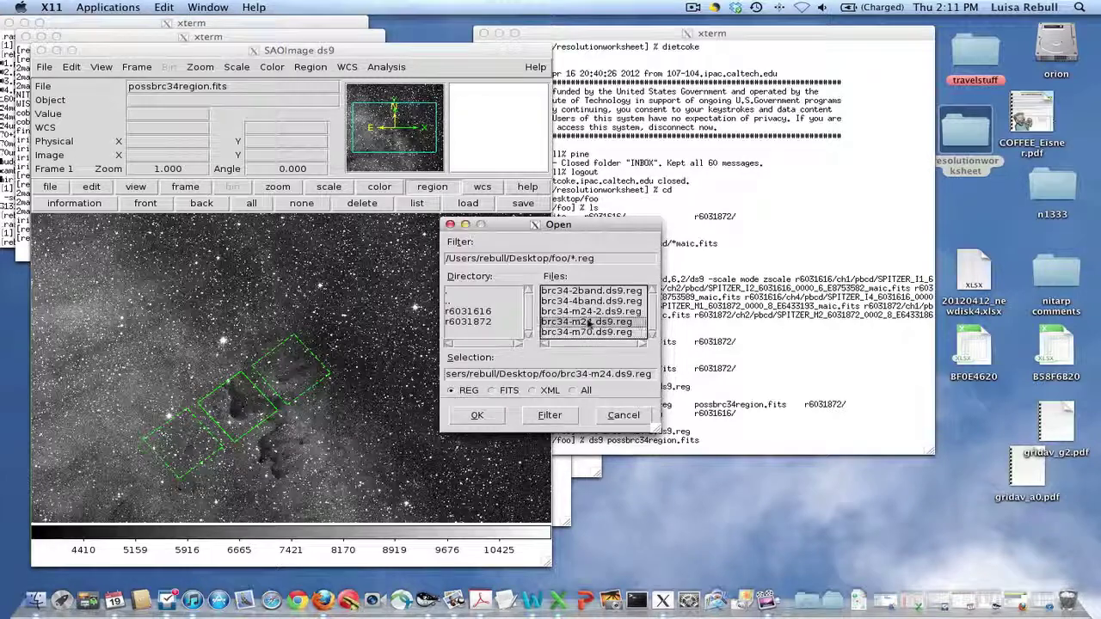
left_click(476, 414)
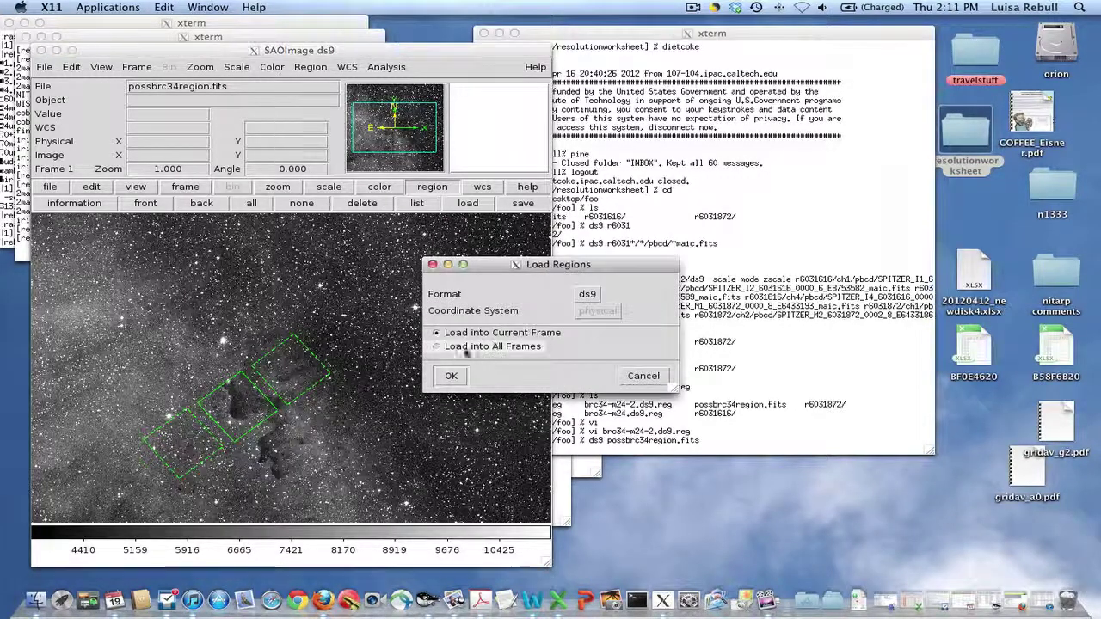
left_click(451, 377)
left_click(468, 203)
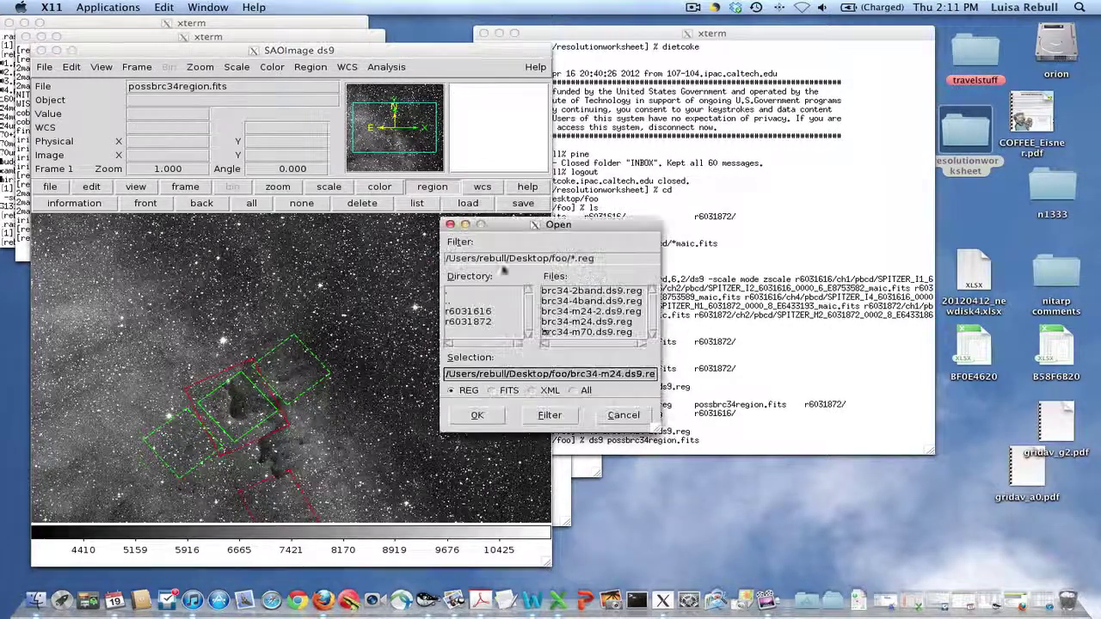
left_click(600, 334)
left_click(477, 415)
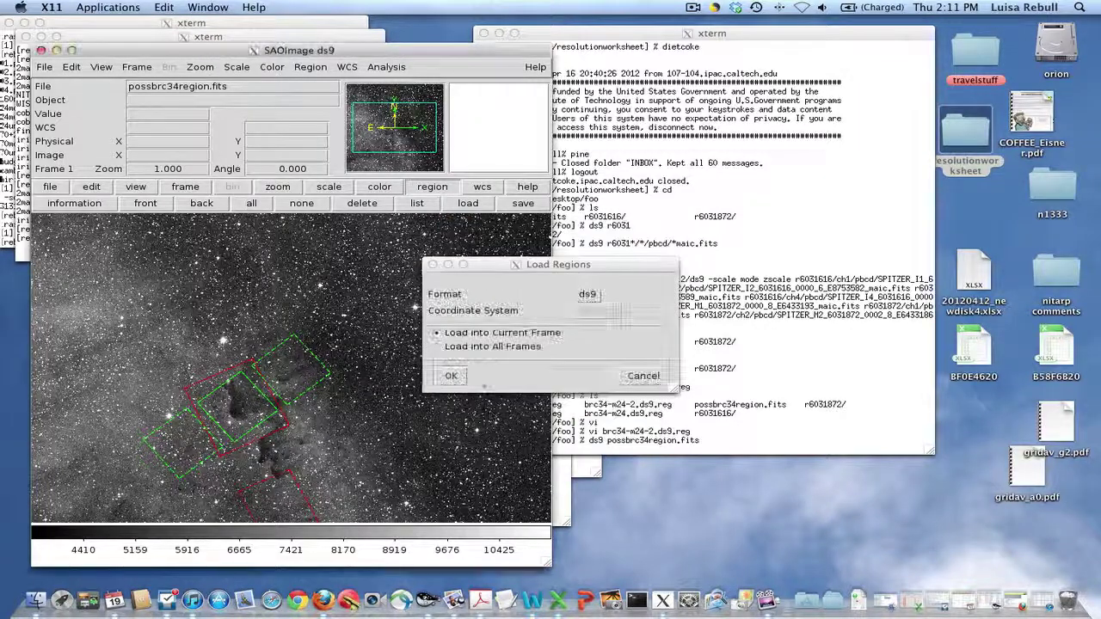
left_click(451, 376)
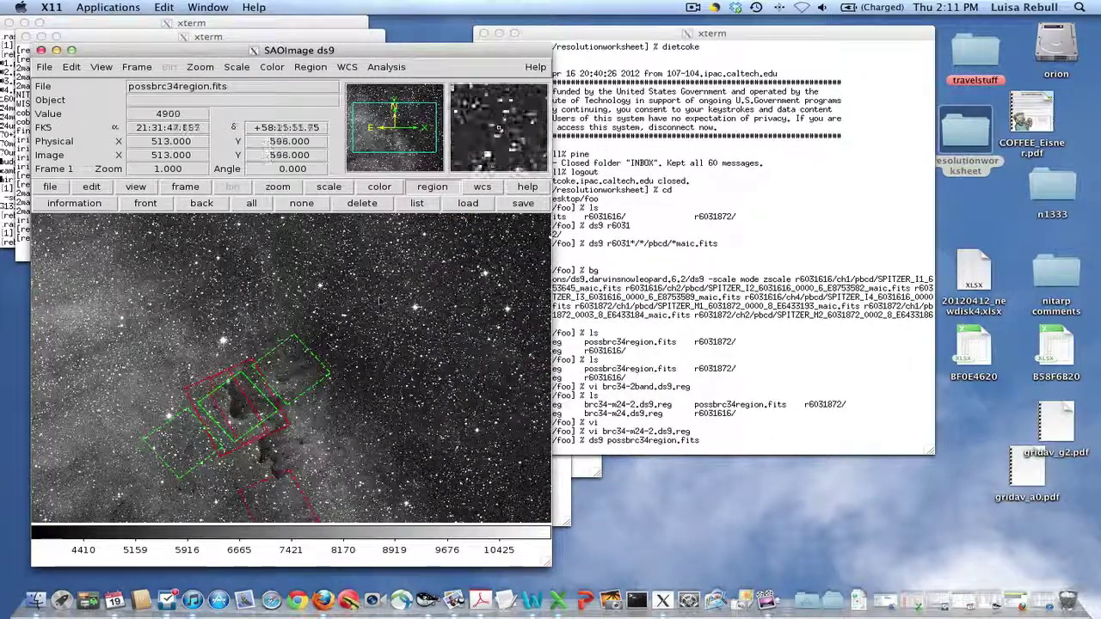
left_click(392, 140)
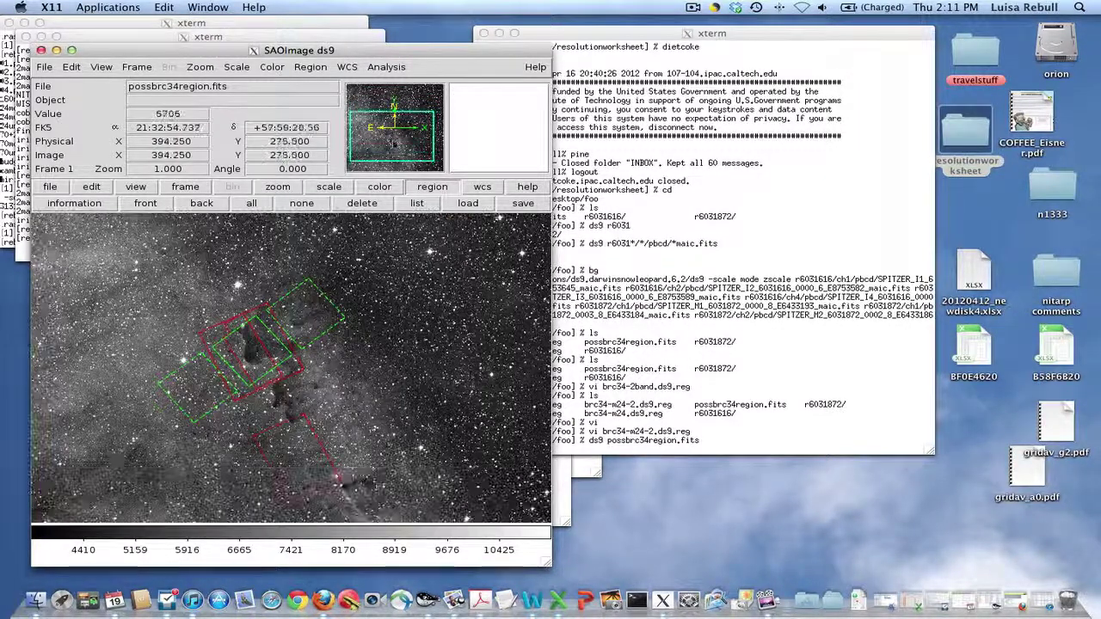
left_click(392, 143)
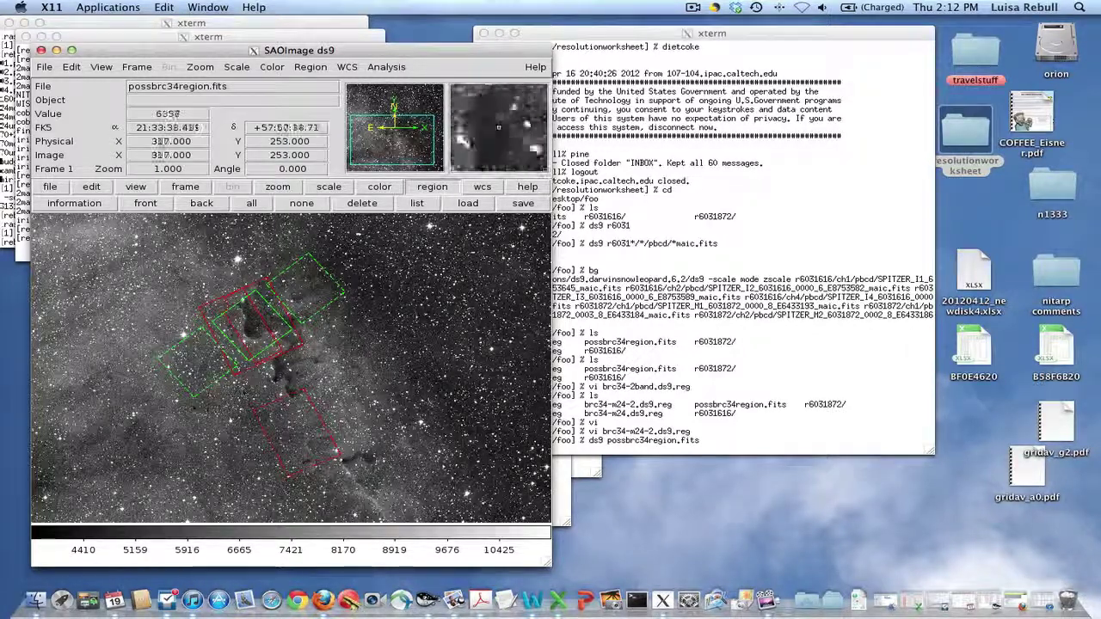
left_click(509, 206)
left_click(602, 375)
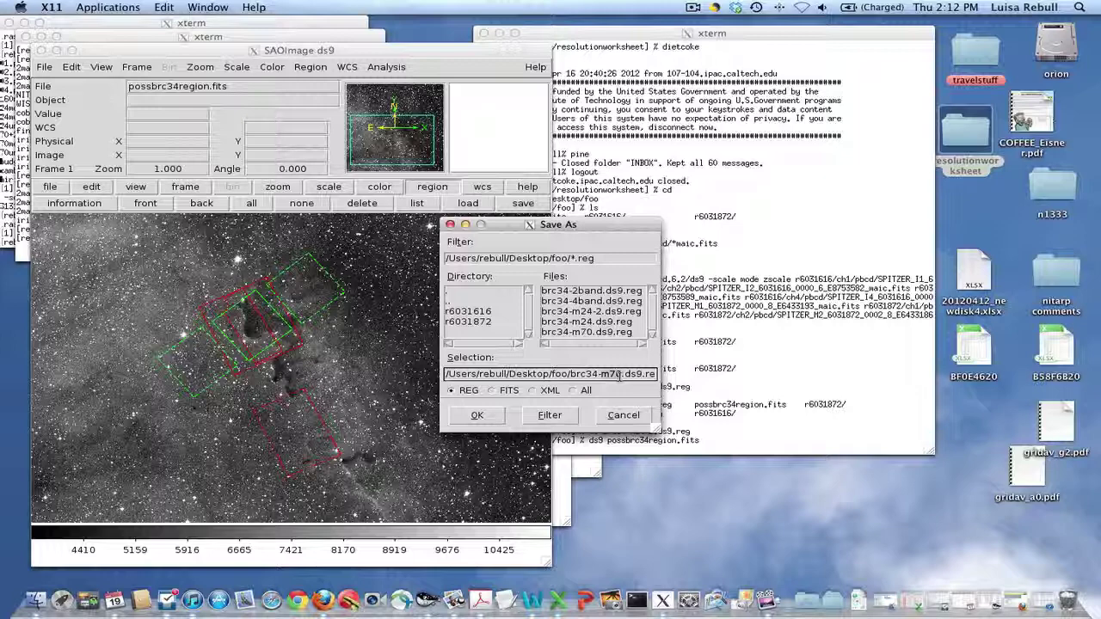
left_click(477, 415)
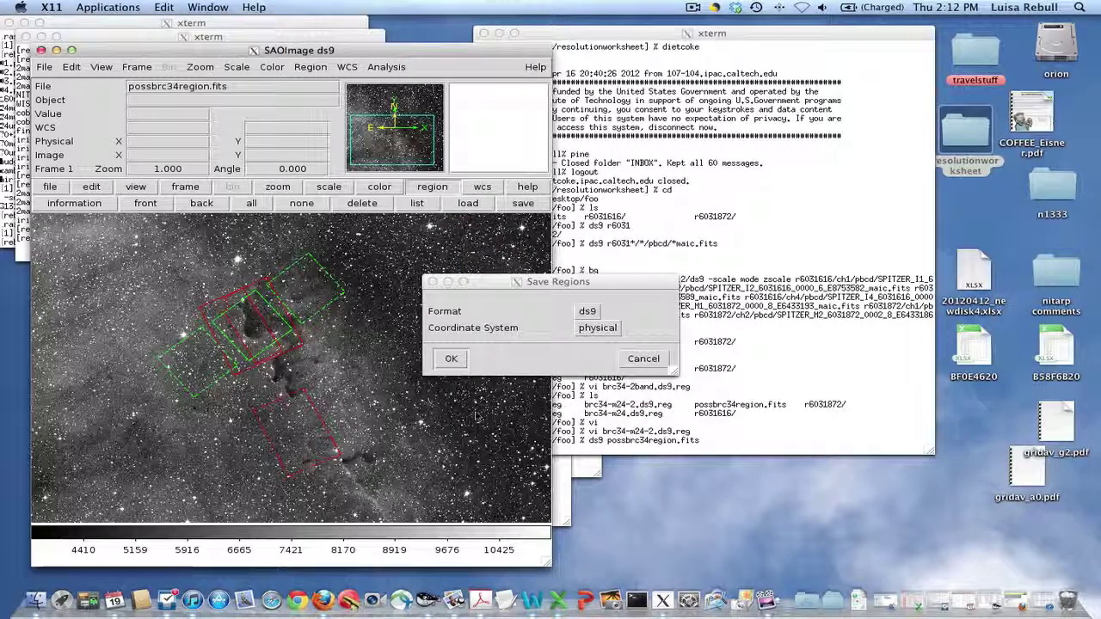
left_click(594, 328)
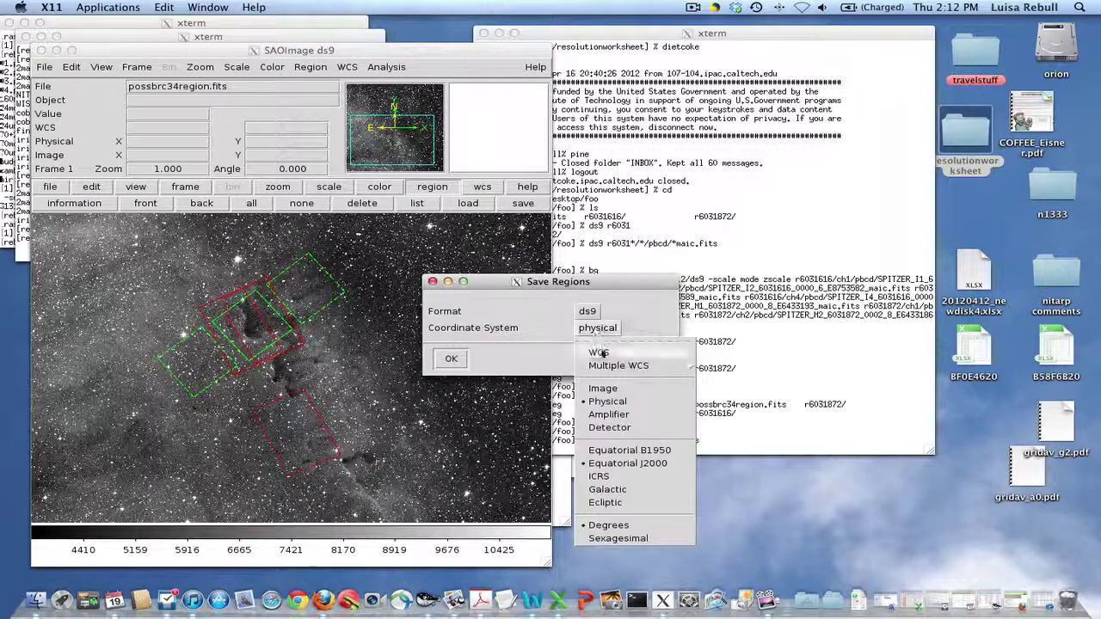
left_click(628, 465)
left_click(451, 358)
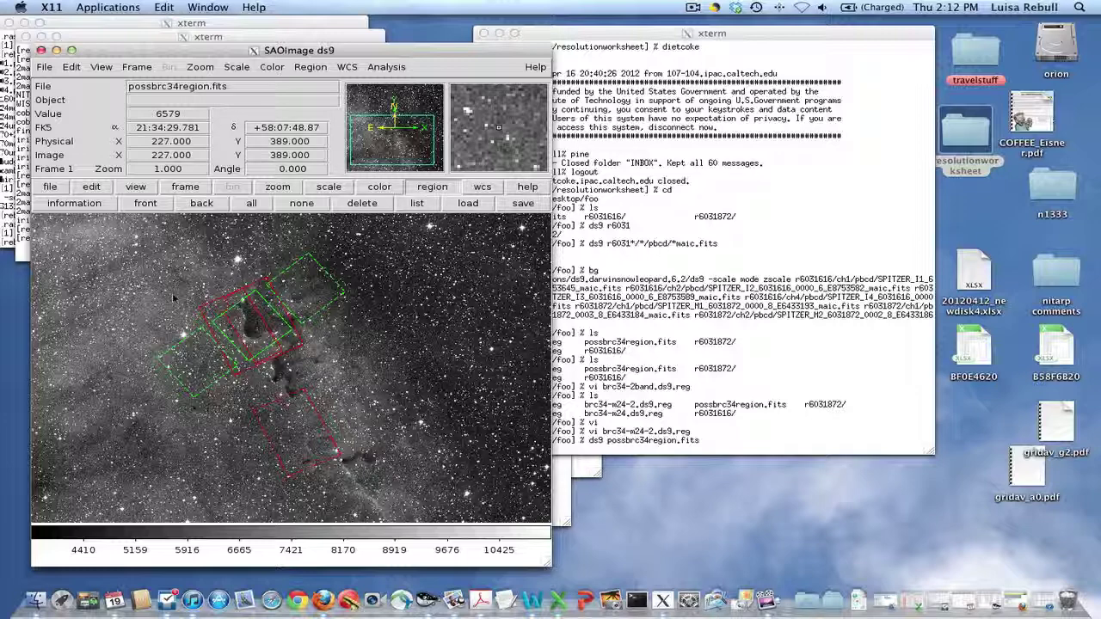
Turn on the coordinate grid overlay from the Analysis menu
left_click(325, 68)
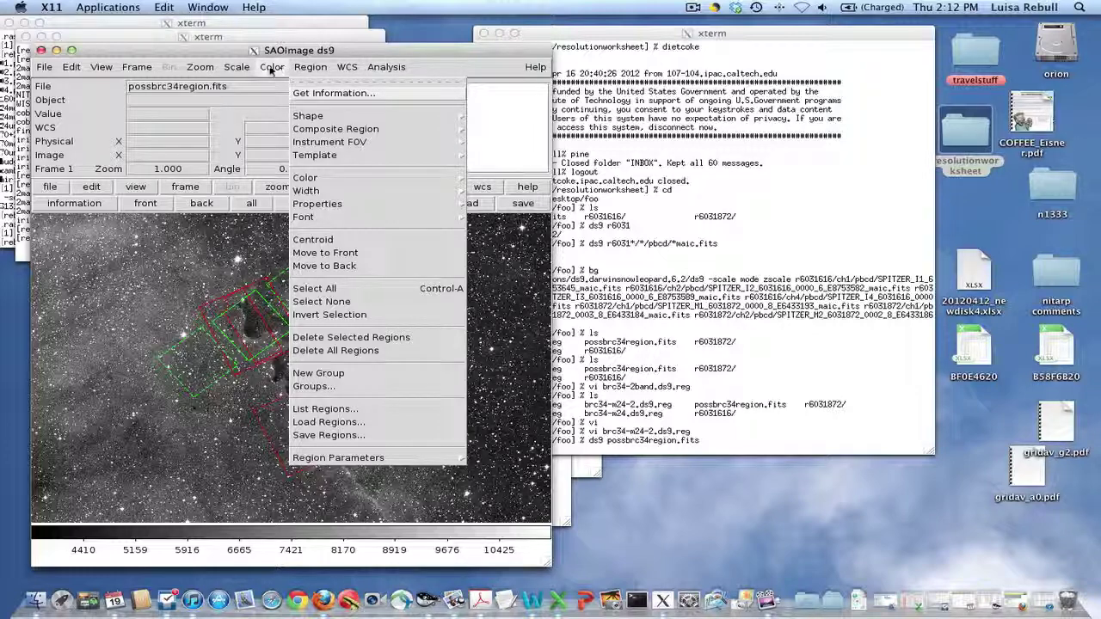
left_click(386, 67)
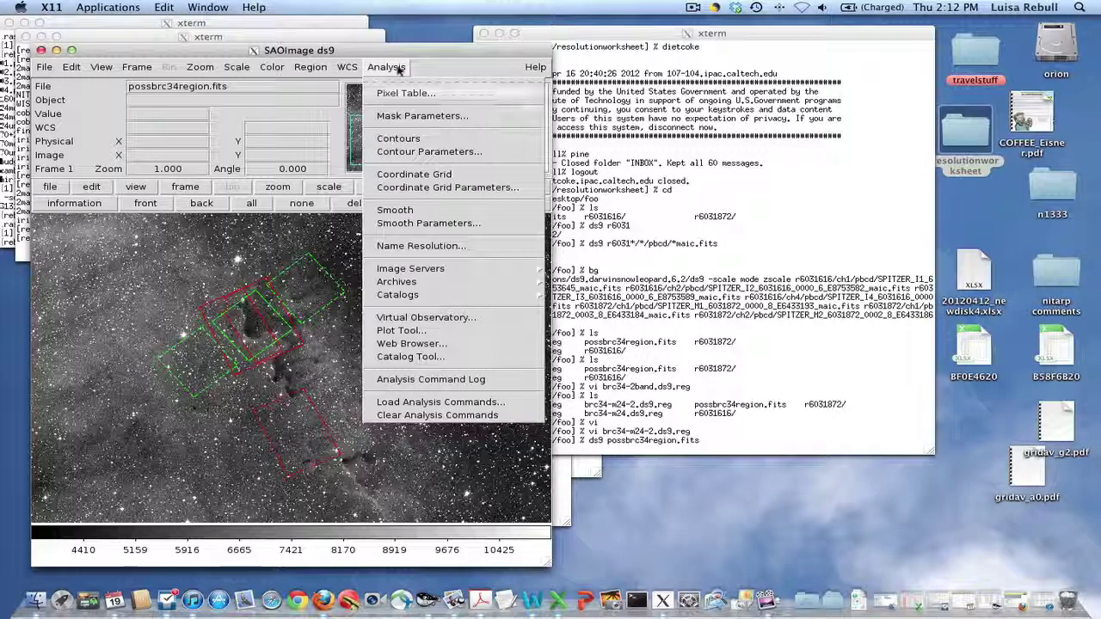
left_click(432, 181)
Set the grid type to Publication with Exterior axes and apply it
left_click(386, 67)
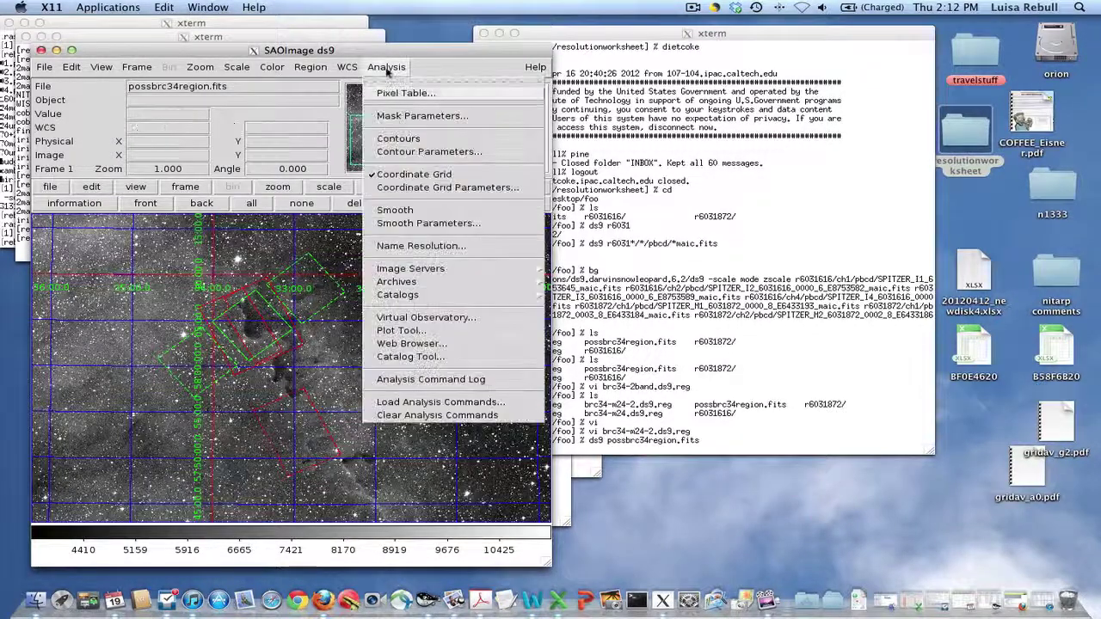
left_click(447, 188)
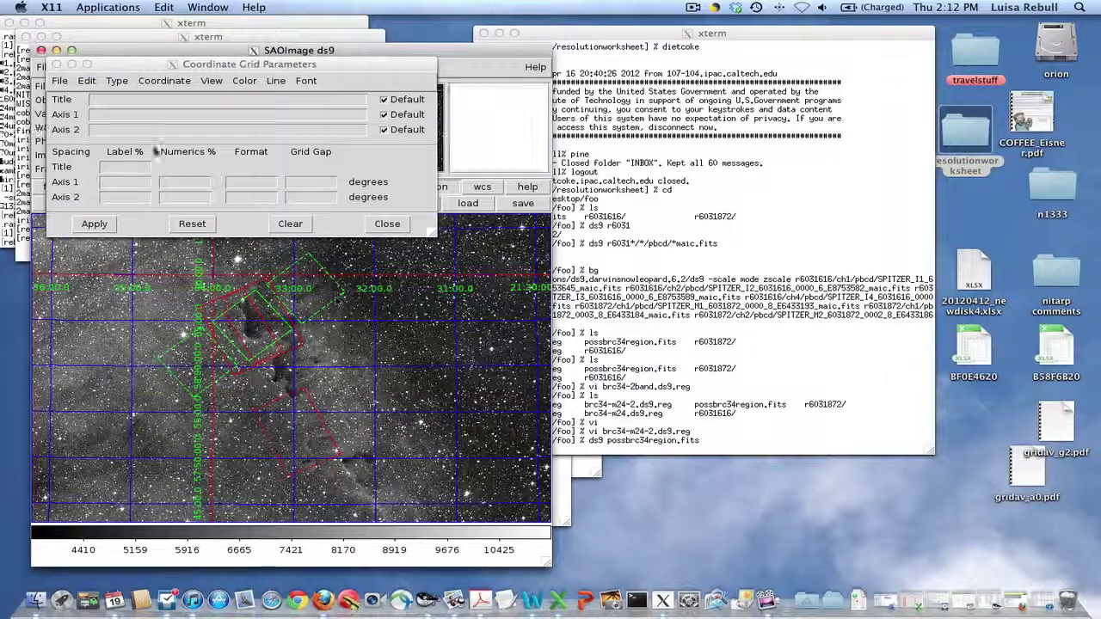
left_click(117, 80)
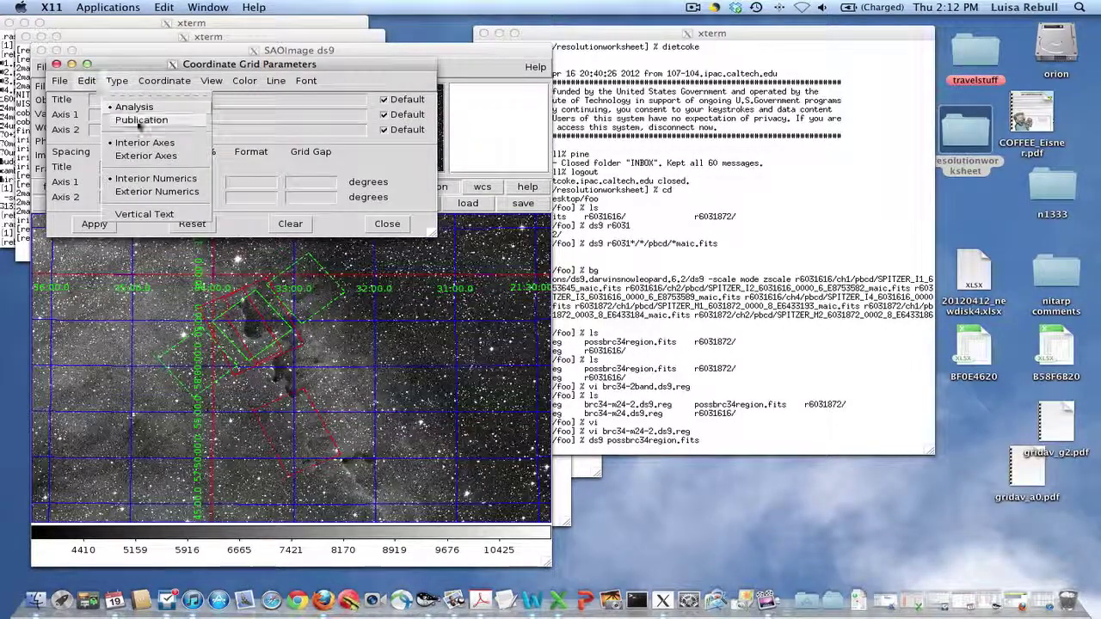
left_click(126, 96)
left_click(117, 80)
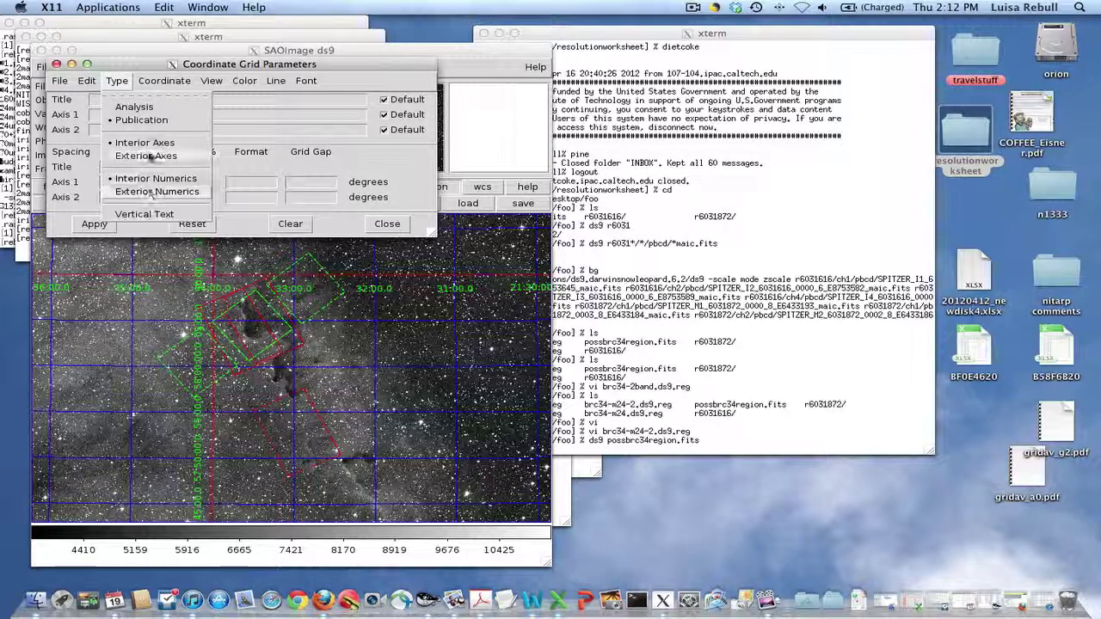
left_click(148, 156)
left_click(94, 223)
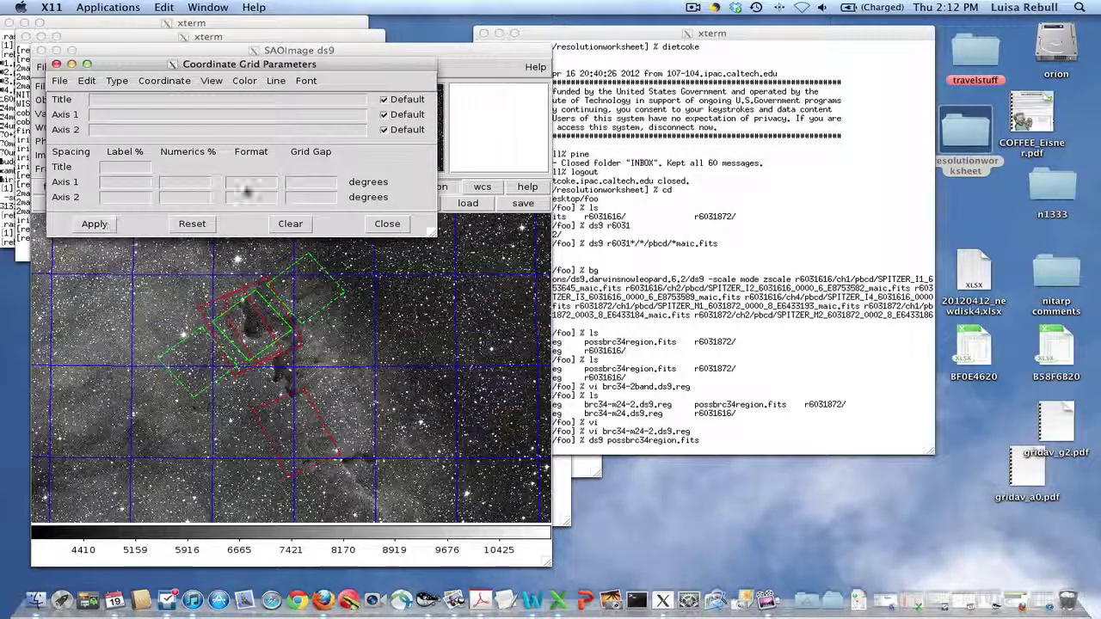
left_click_drag(250, 65, 810, 89)
Zoom to 1/2 to see the whole gridded image
left_click(277, 187)
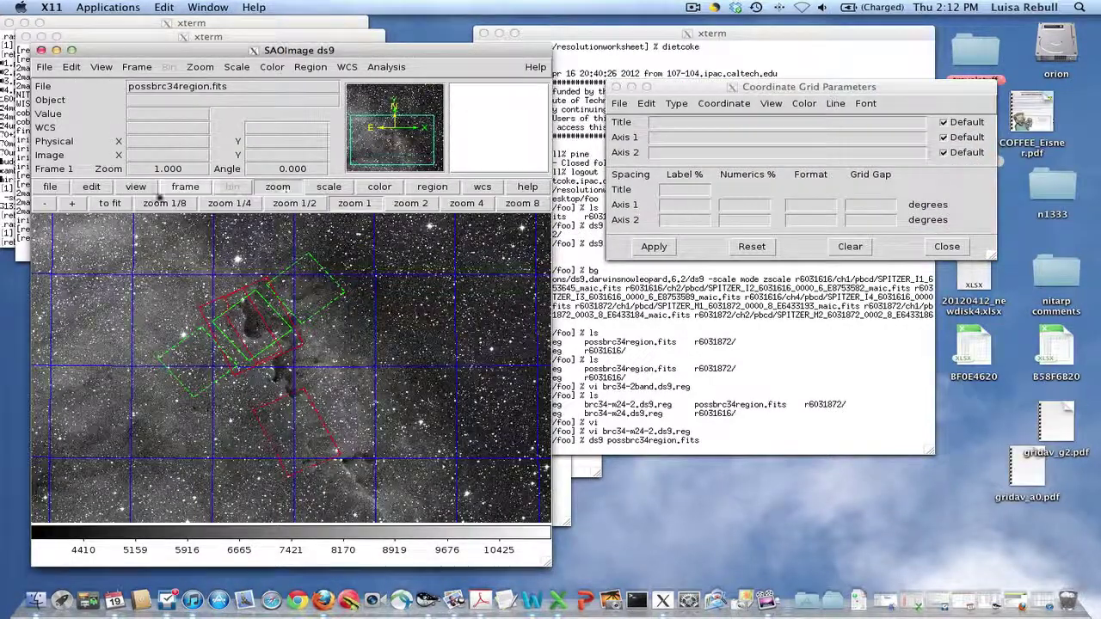
left_click(38, 204)
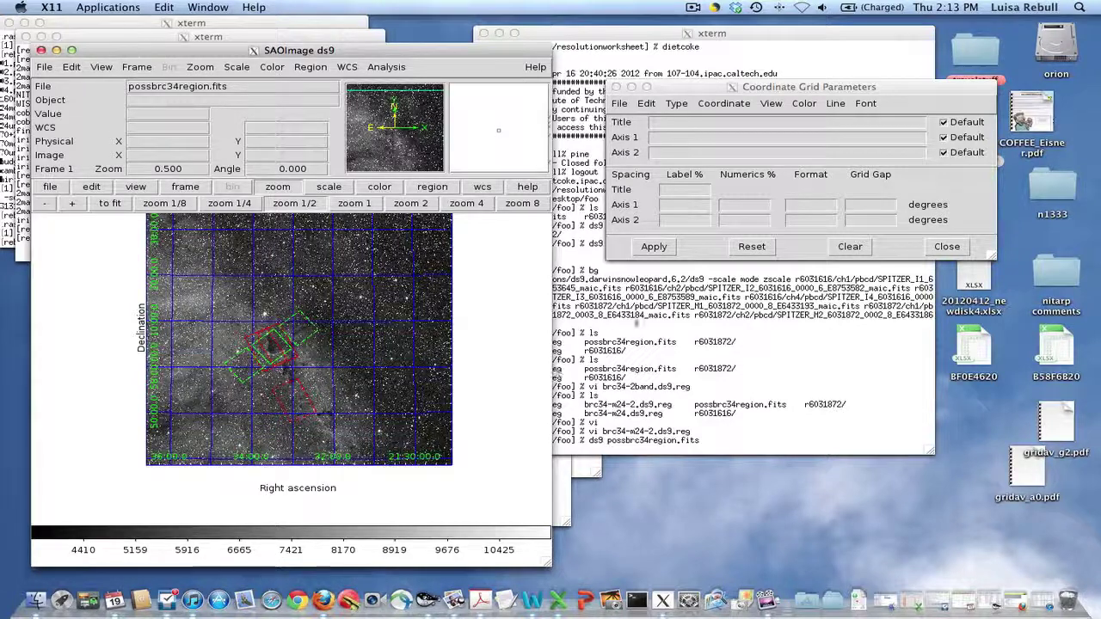
left_click(674, 217)
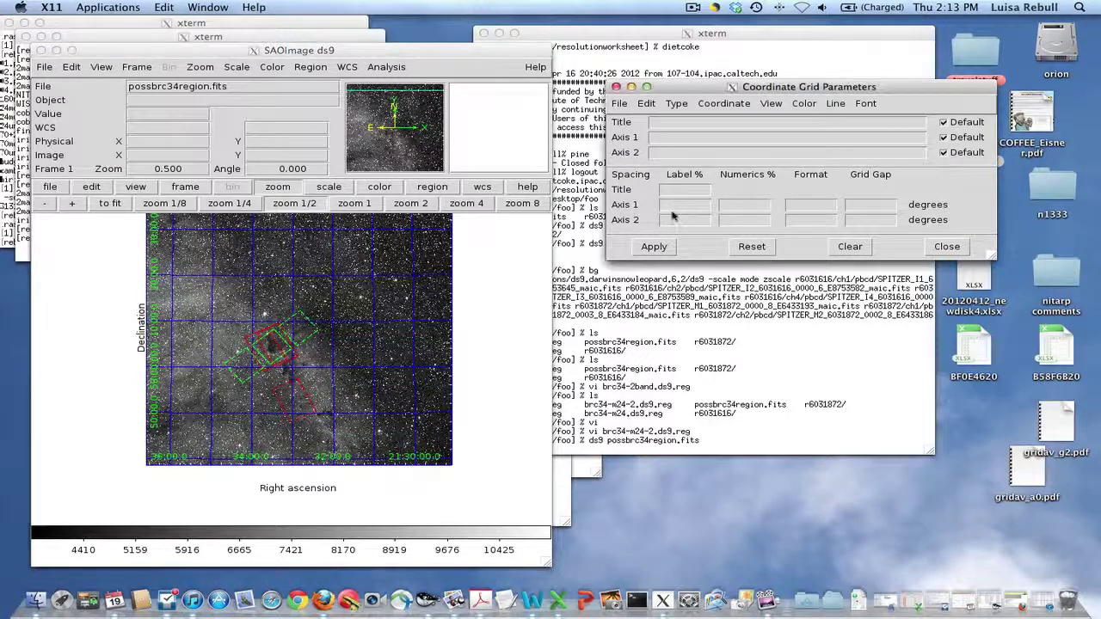
left_click(672, 207)
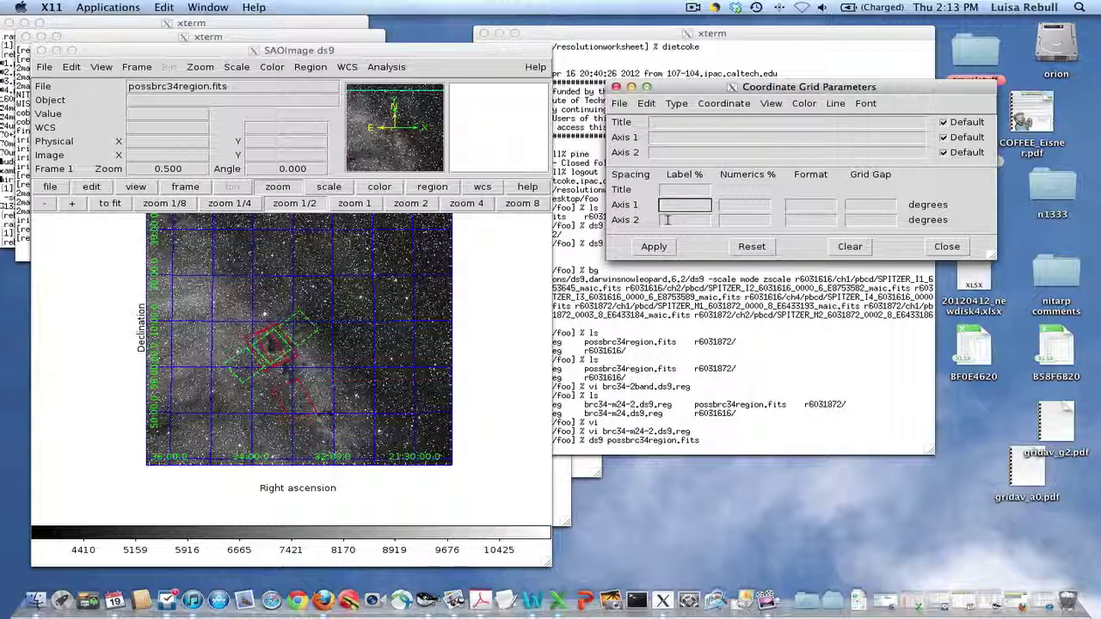
Set the Axis 1 label offset to -2 and apply
left_click(655, 246)
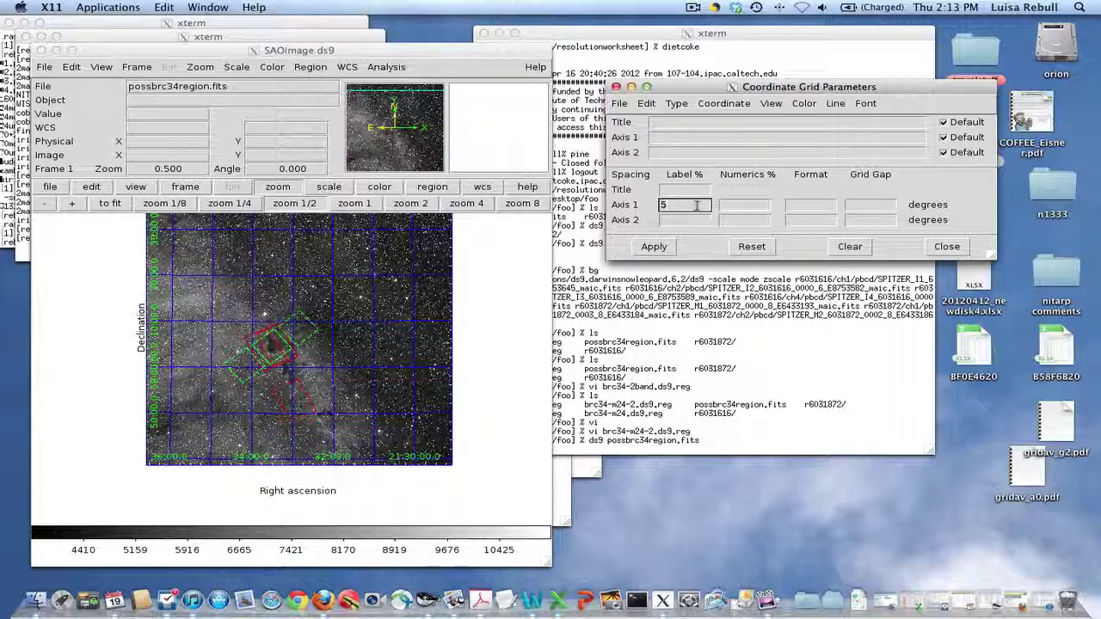
left_click(654, 247)
type("-2")
left_click(654, 247)
Set the Axis 2 label offset to 5 and apply
left_click(685, 221)
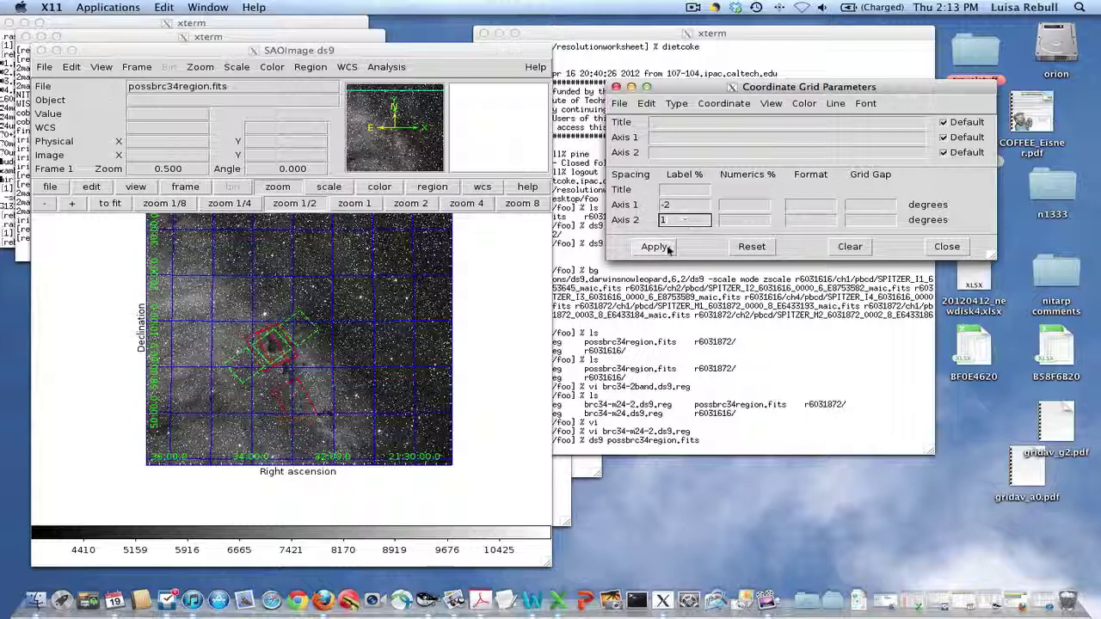
left_click(654, 247)
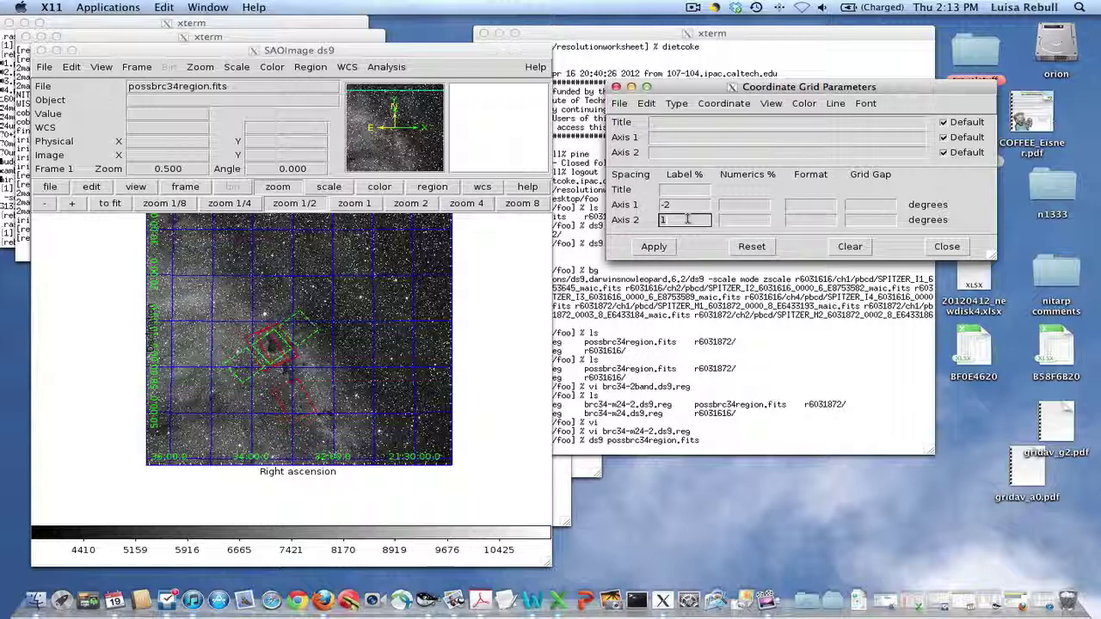
left_click(654, 247)
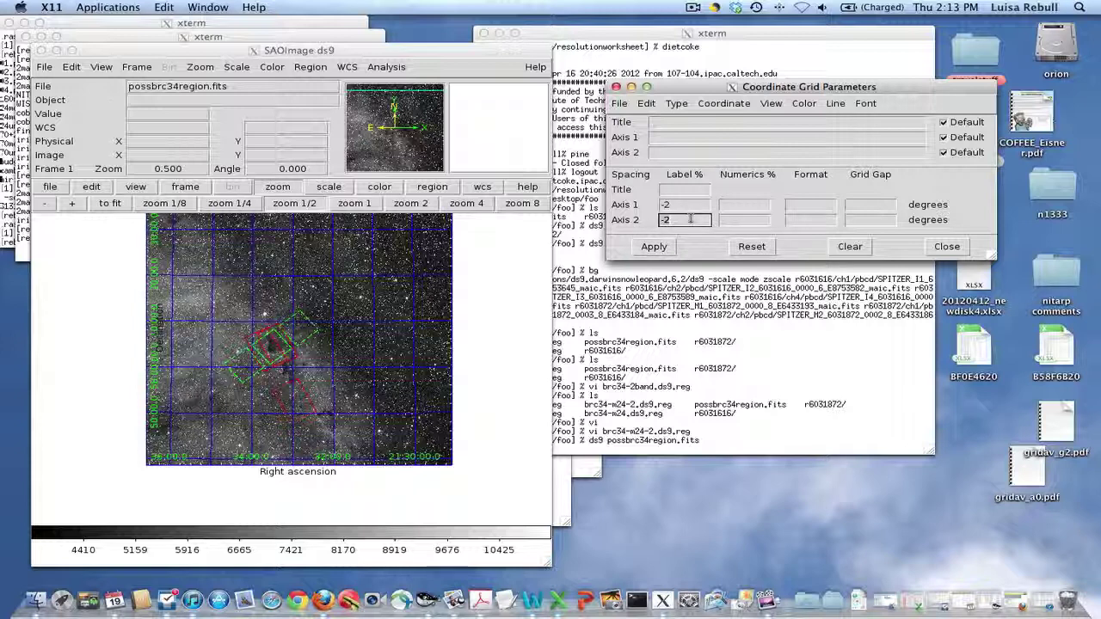
left_click(652, 247)
key("BackSpace")
type("3")
left_click(652, 247)
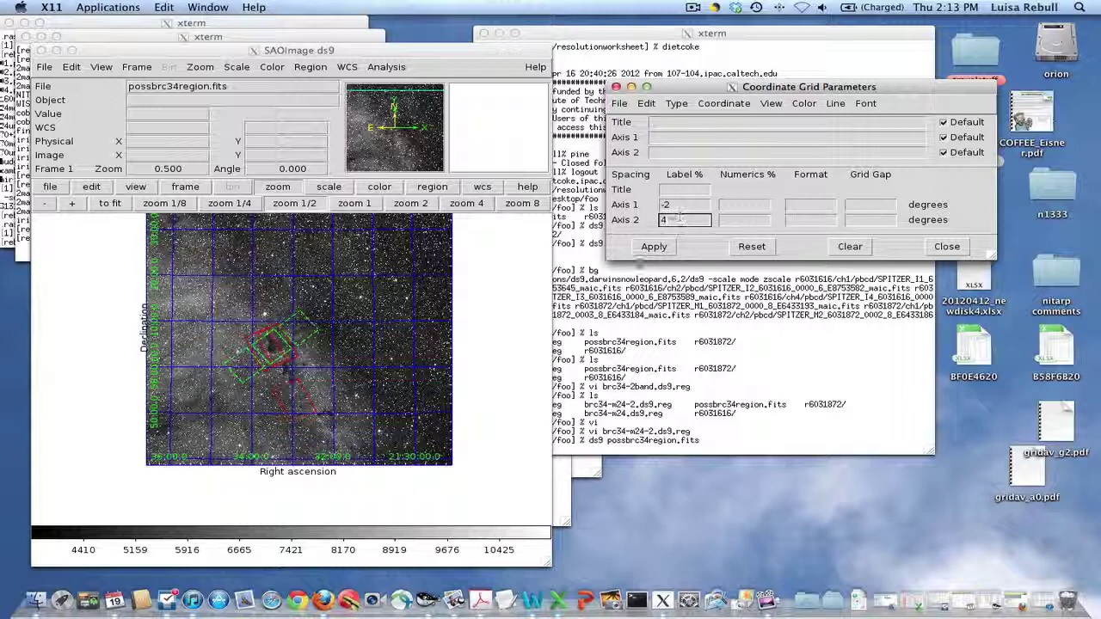
left_click(653, 247)
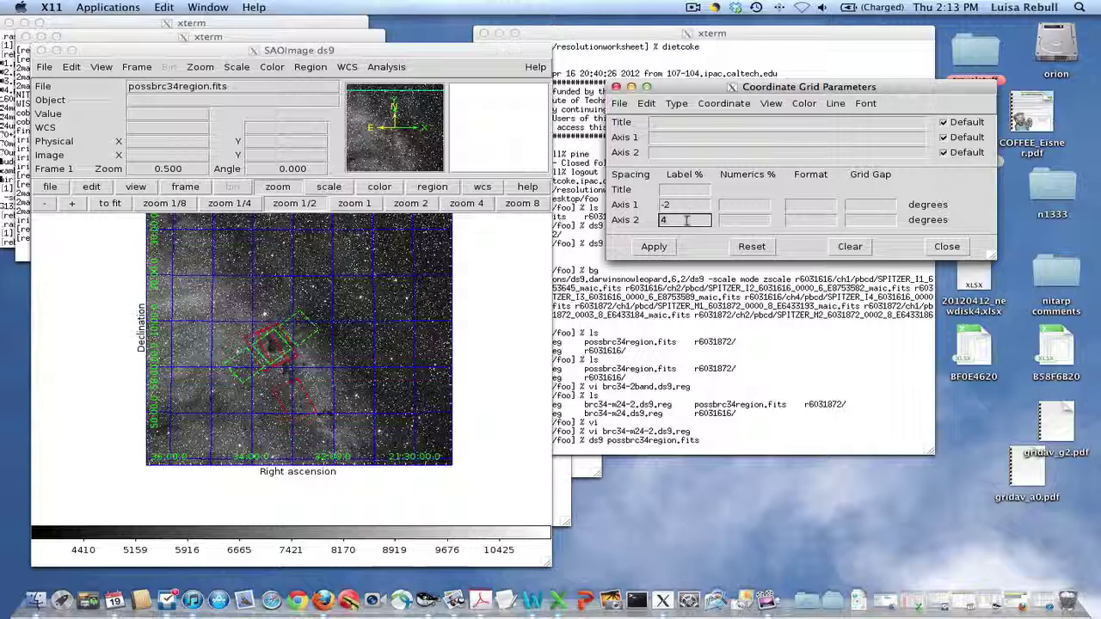
left_click(652, 246)
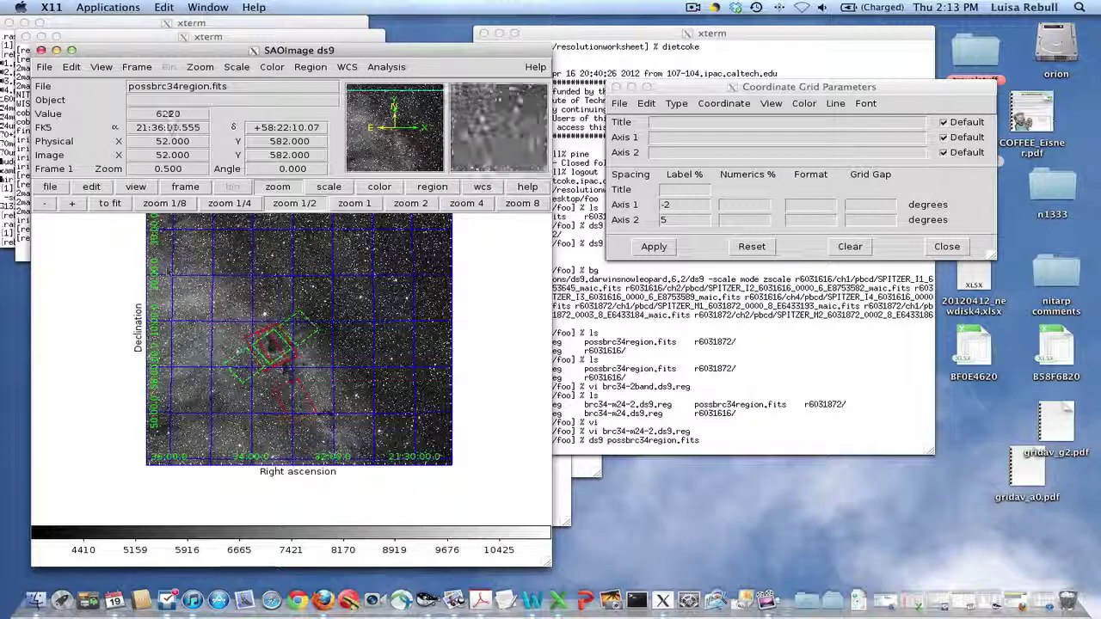
Change the grid's axis numbers colour to White and apply
left_click(745, 105)
mouse_move(778, 107)
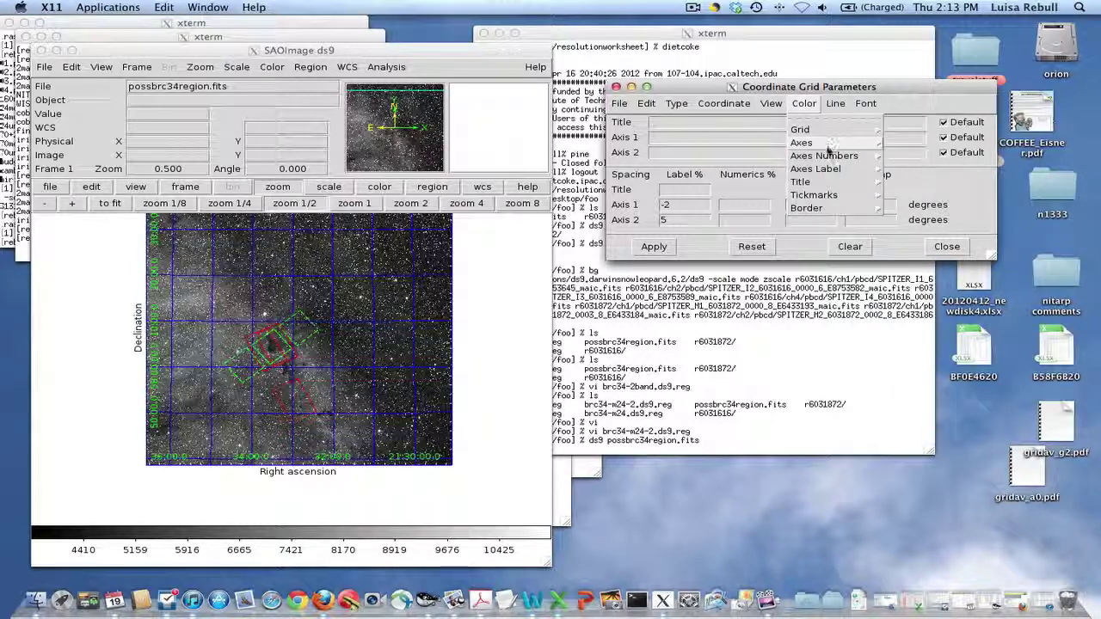
mouse_move(839, 156)
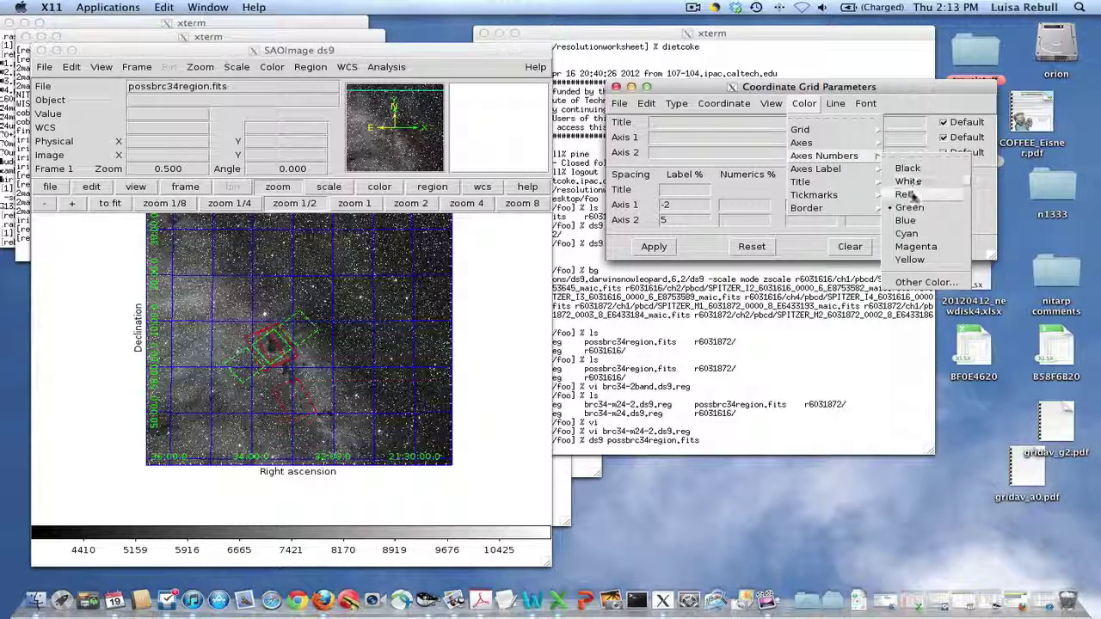
left_click(910, 182)
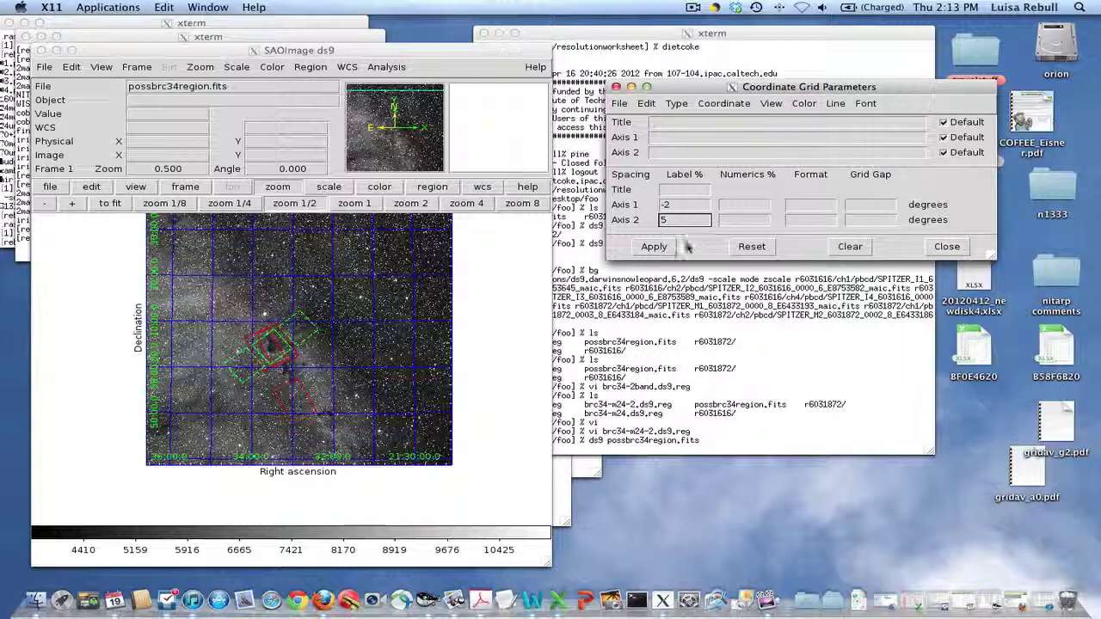
left_click(654, 247)
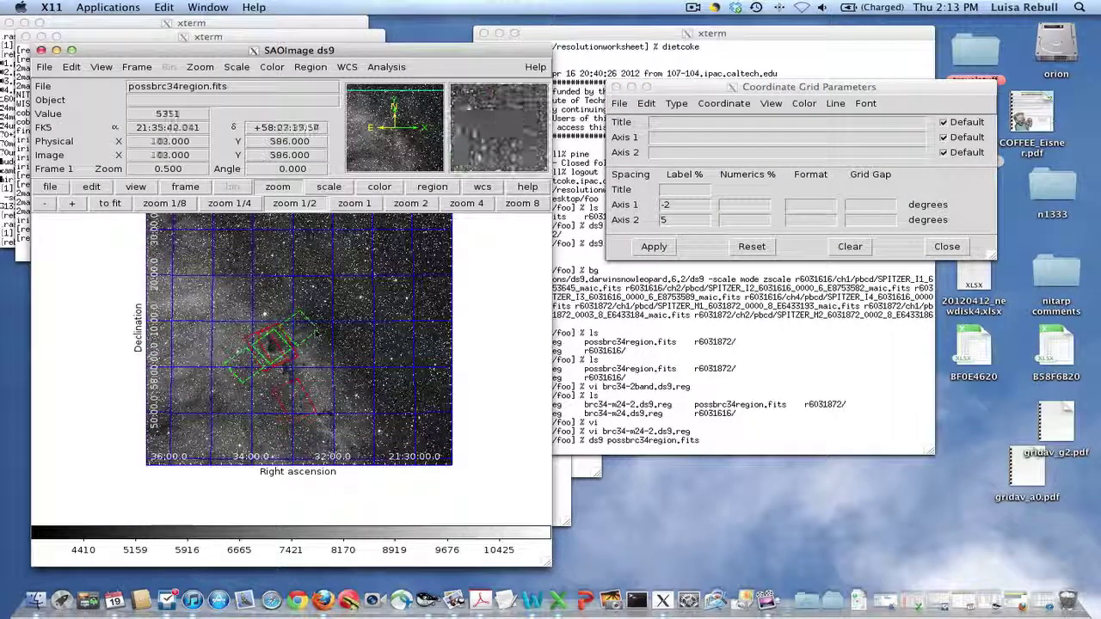
Use File > Save Image with the PNG 24-bit format, reaching the Save As dialog with ds9.png
left_click(72, 66)
mouse_move(44, 66)
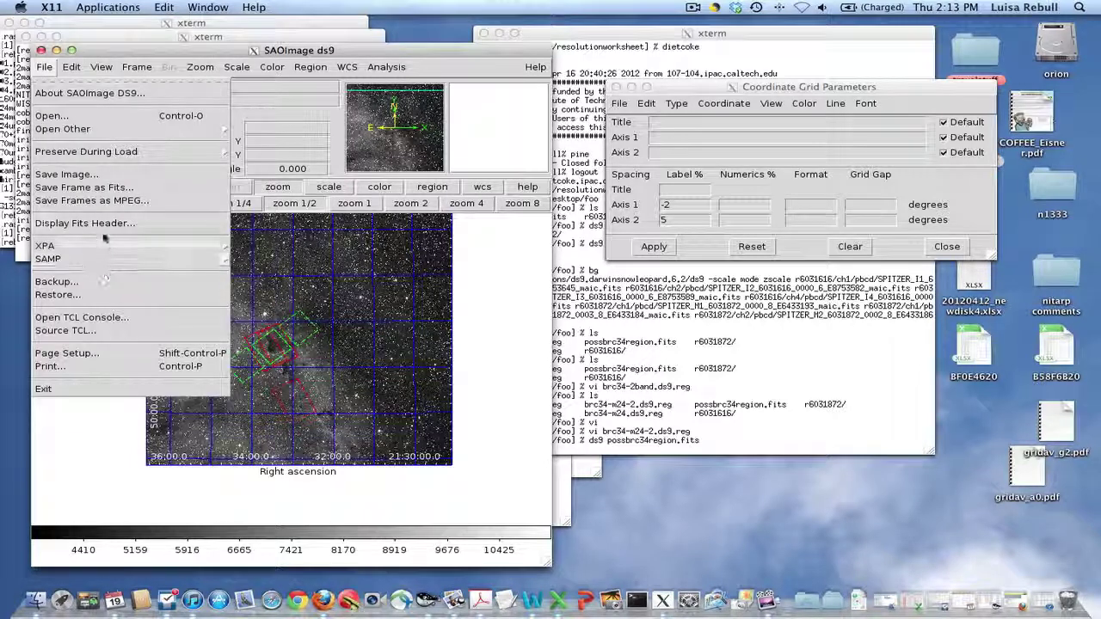
left_click(86, 174)
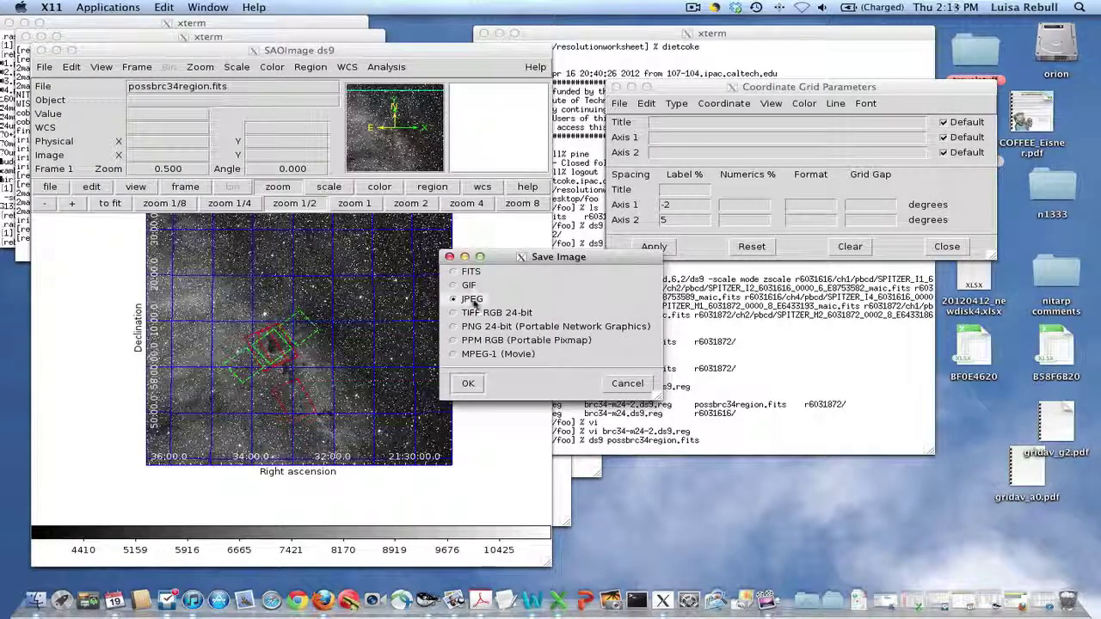
left_click(454, 327)
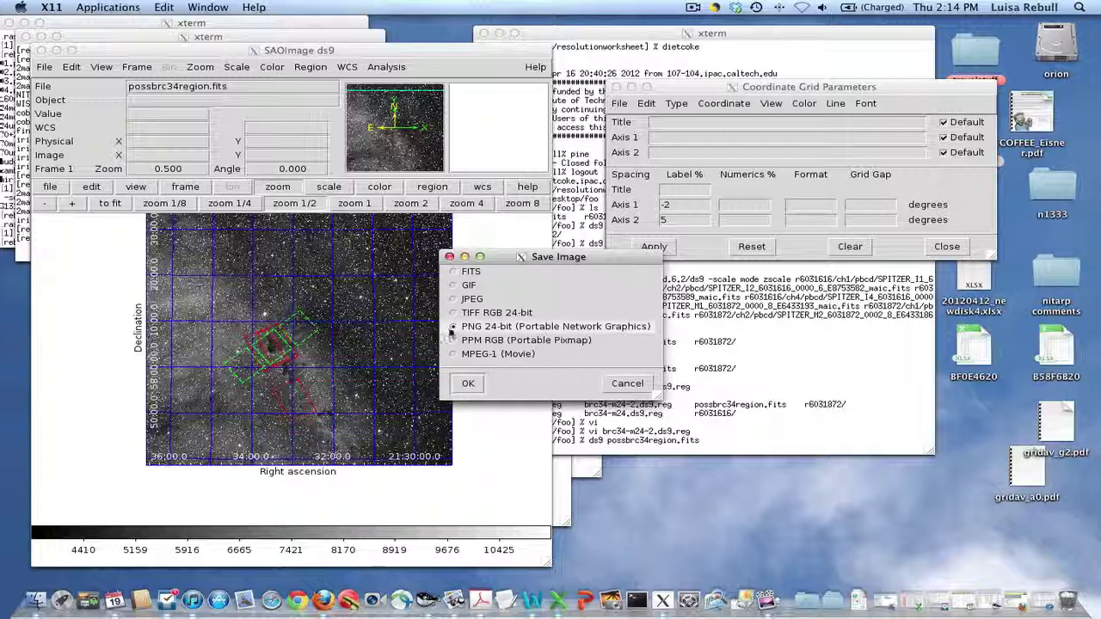
left_click(468, 385)
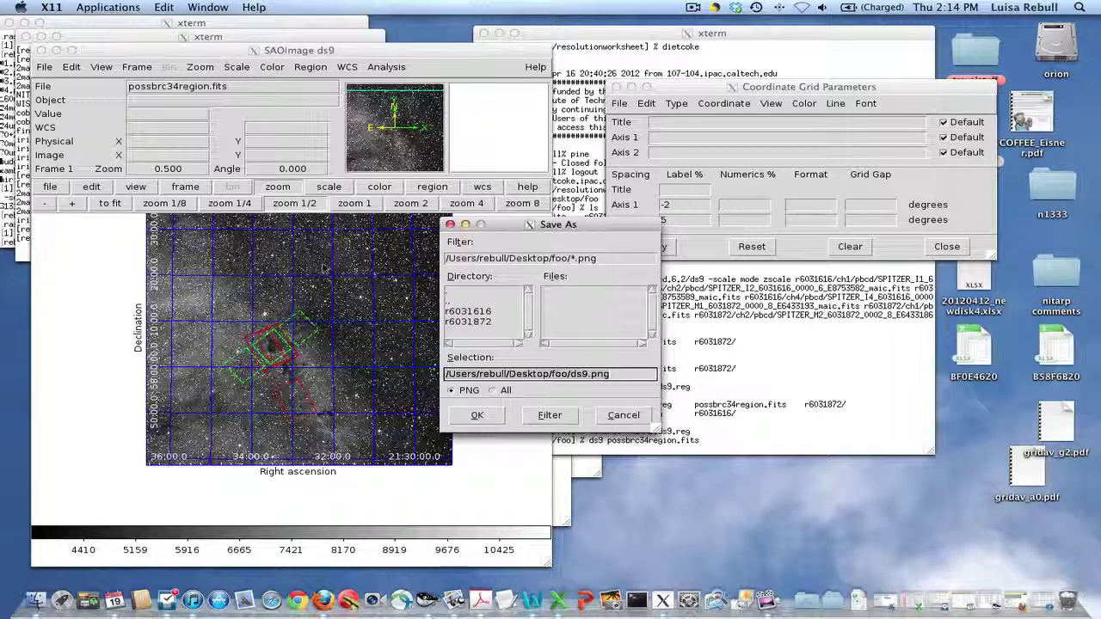